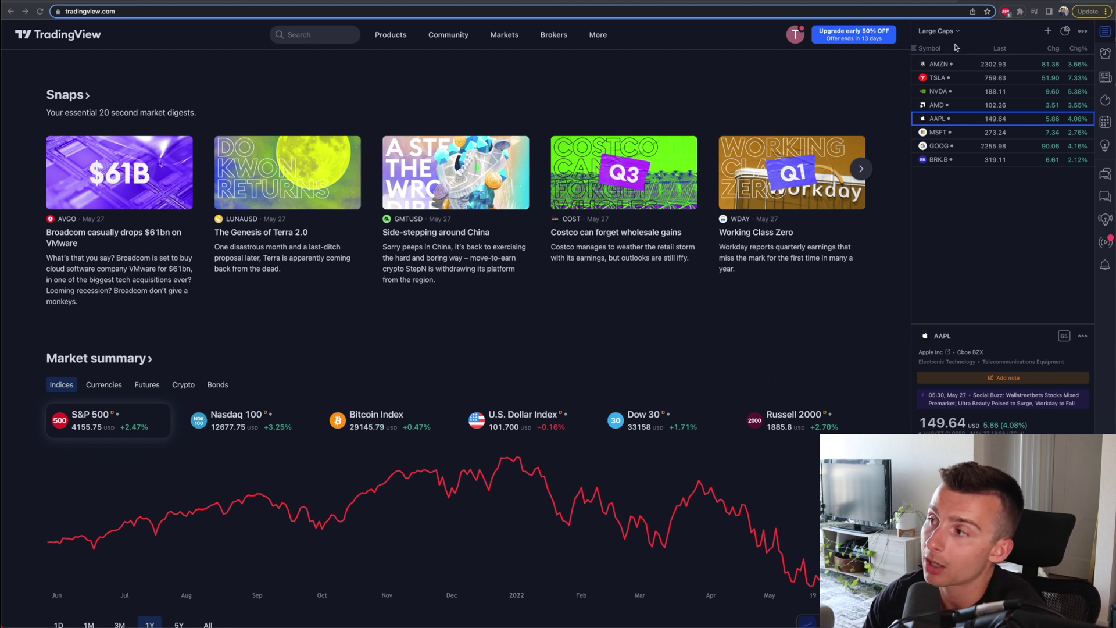
Open Tesla (TSLA) from the Large Caps watchlist in the full chart view and show its one-year range.
click(937, 78)
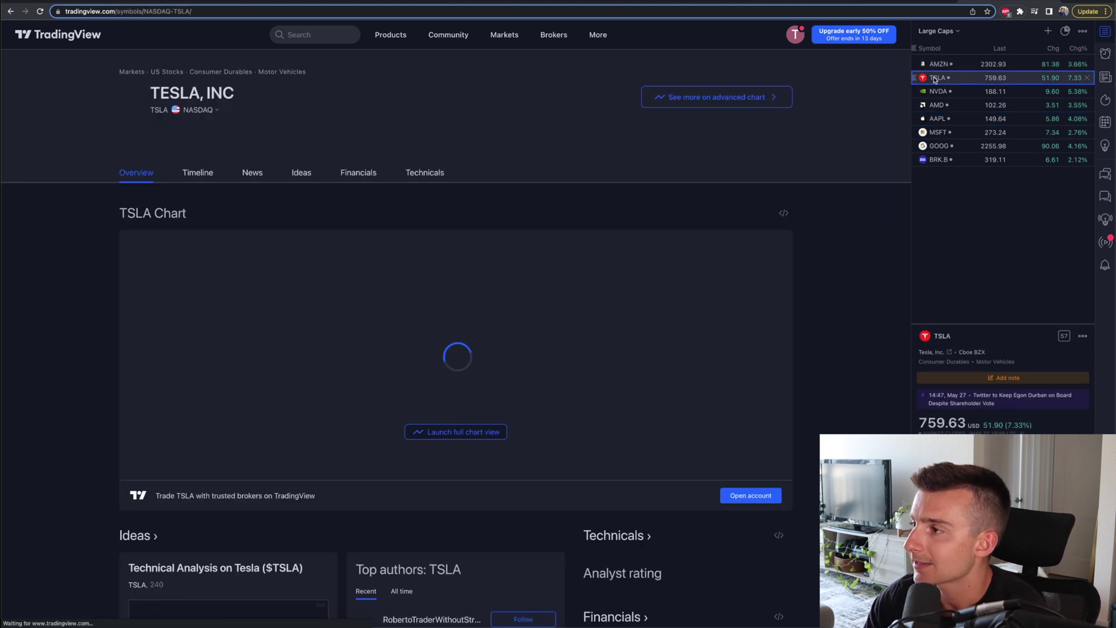
click(452, 439)
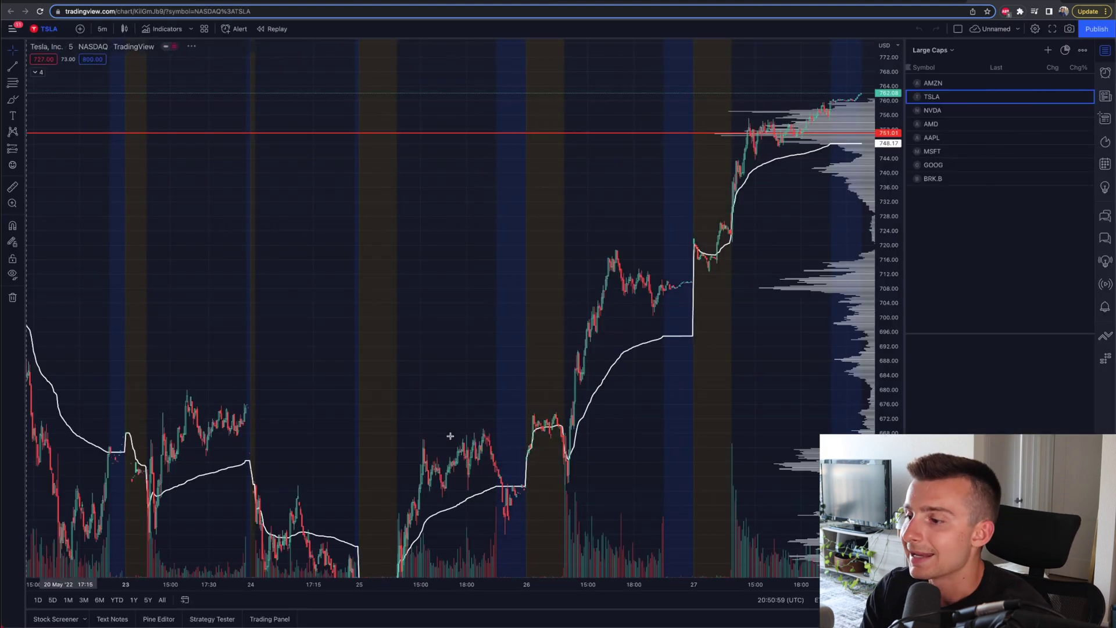
click(133, 599)
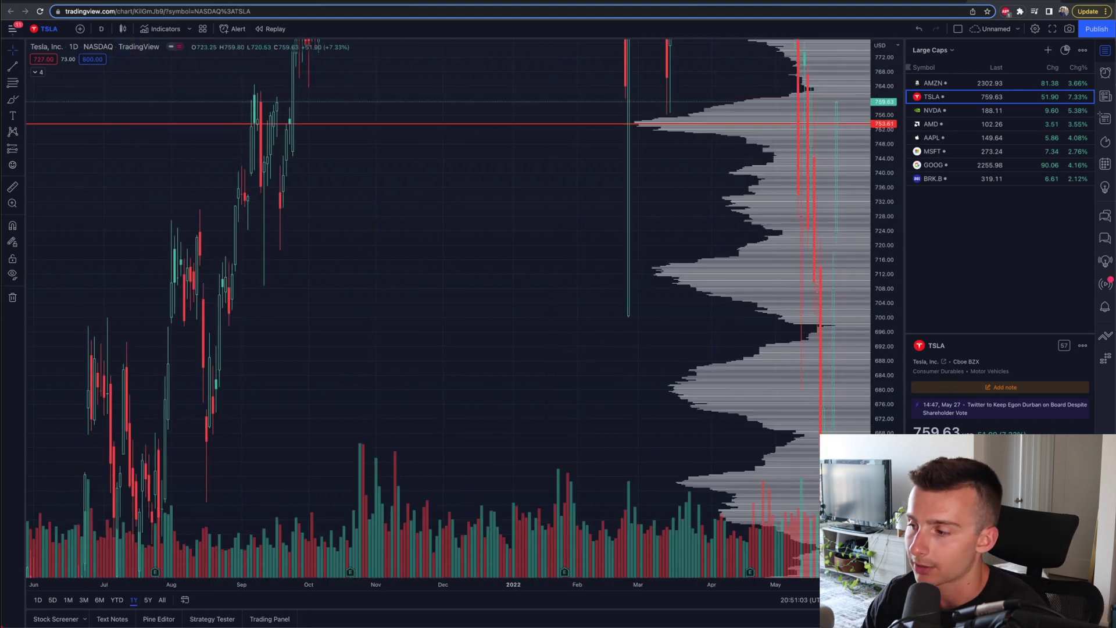
Compress the price scale and reposition the TSLA chart so the full year of daily candles fits in view.
drag(882, 294, 887, 319)
drag(887, 167, 888, 397)
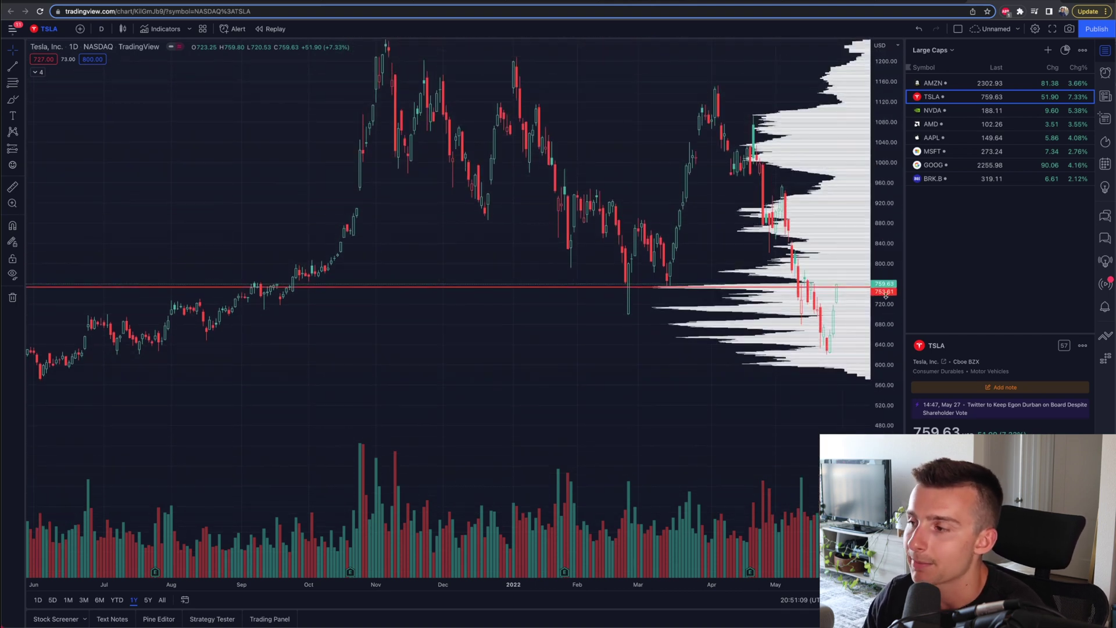
drag(888, 210, 884, 254)
drag(834, 307, 640, 276)
scroll(668, 348, up, 2)
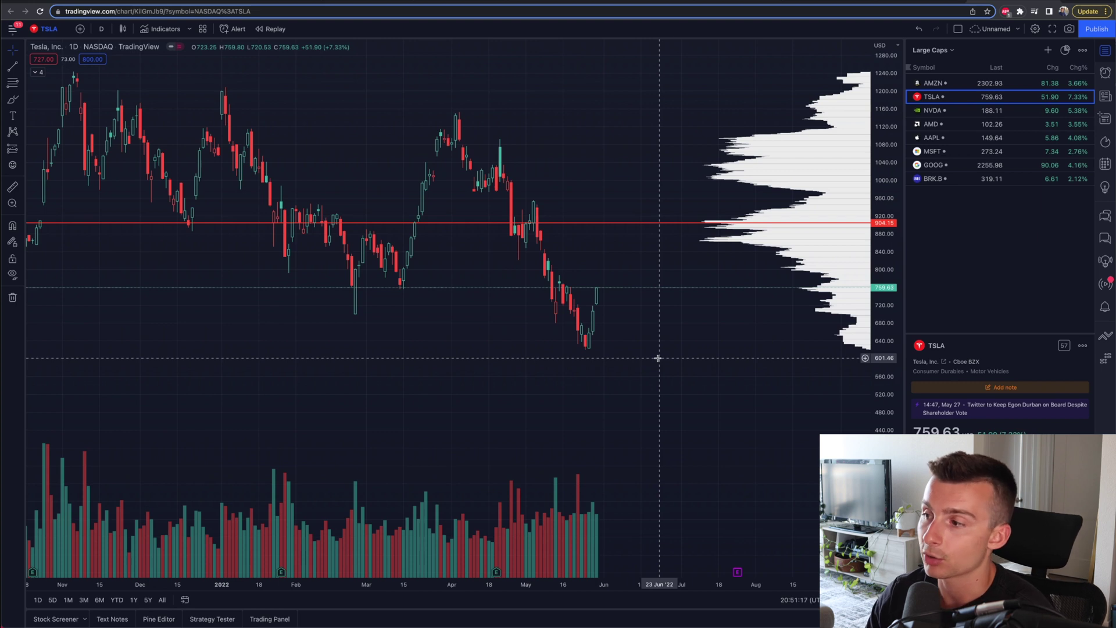
drag(665, 87, 666, 175)
scroll(666, 175, down, 3)
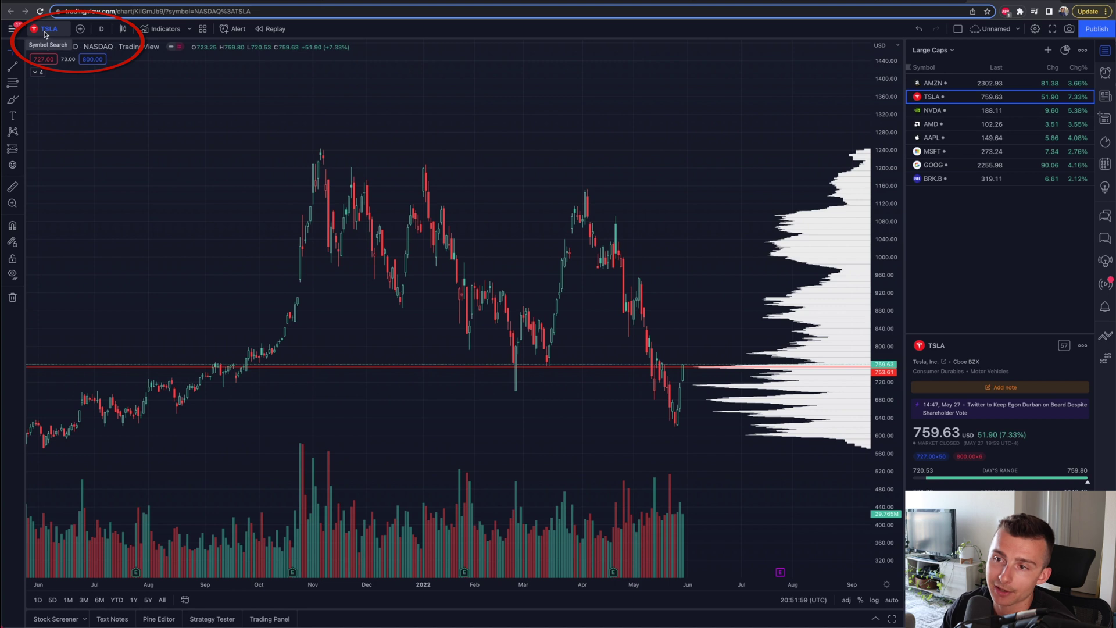
Overlay the S&P 500 index (SPX) on the TSLA chart as a comparison symbol.
click(80, 29)
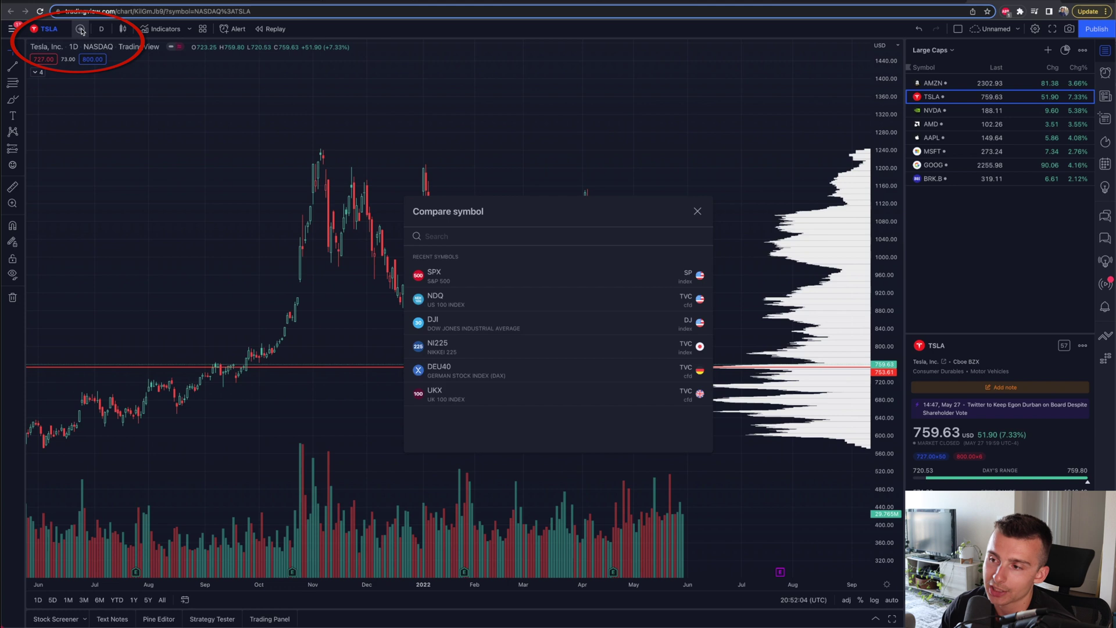
click(445, 278)
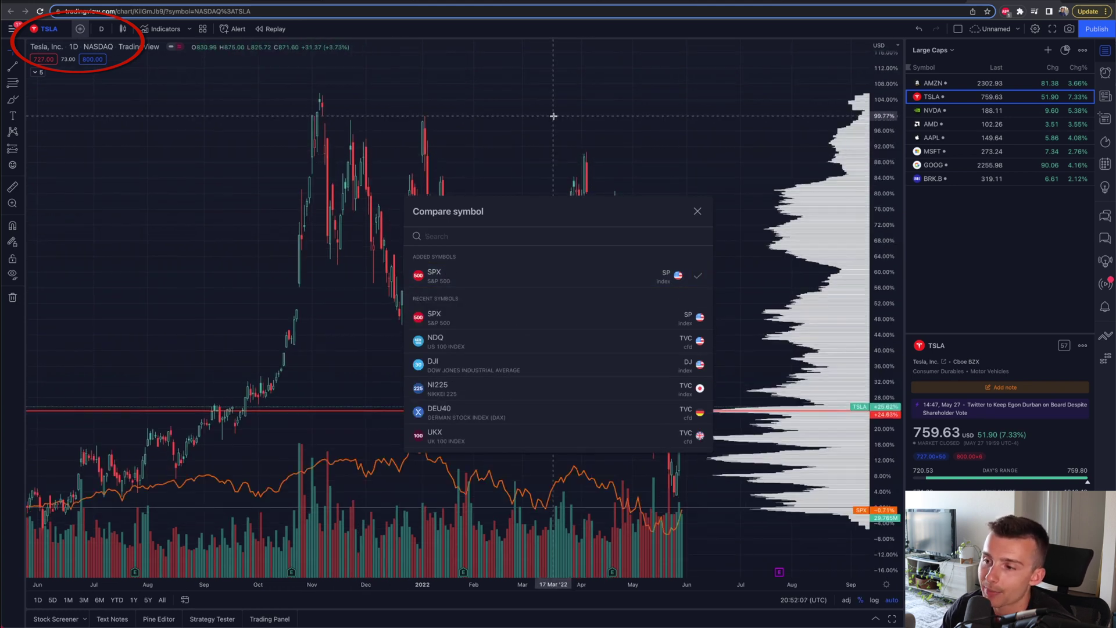
click(581, 166)
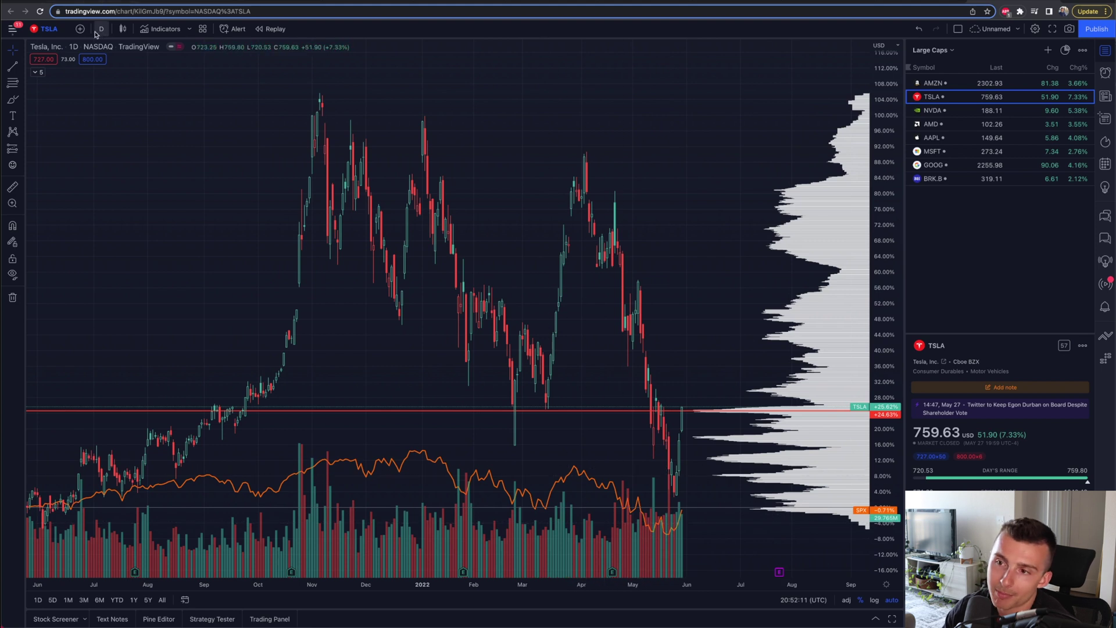
Remove the SPX comparison line and rescale the chart around Tesla's candles.
click(659, 510)
key(Delete)
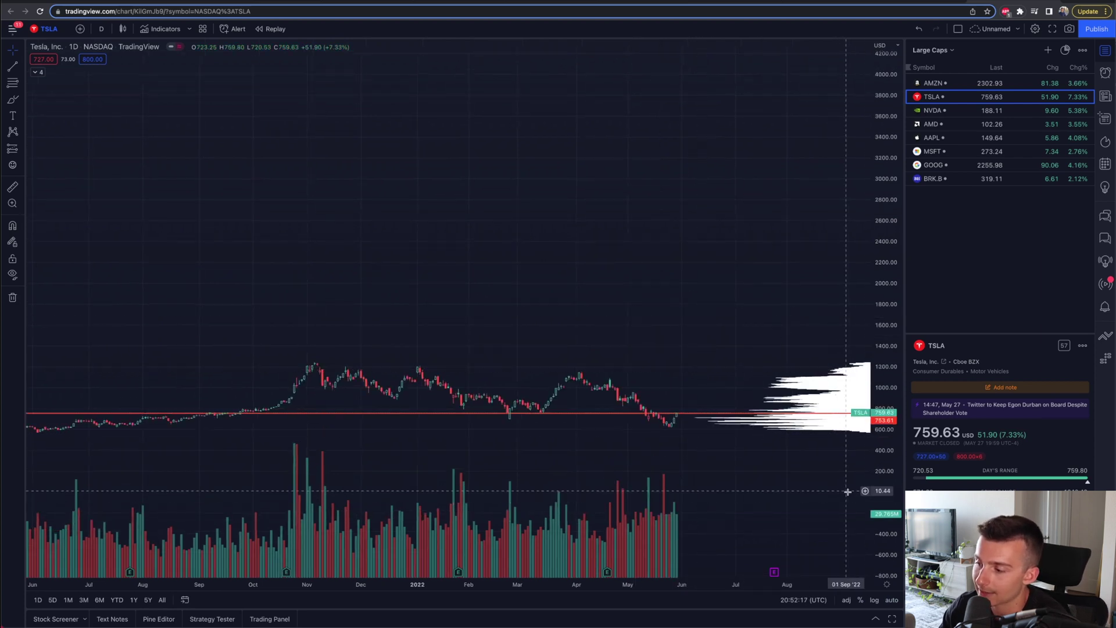
scroll(728, 245, up, 2)
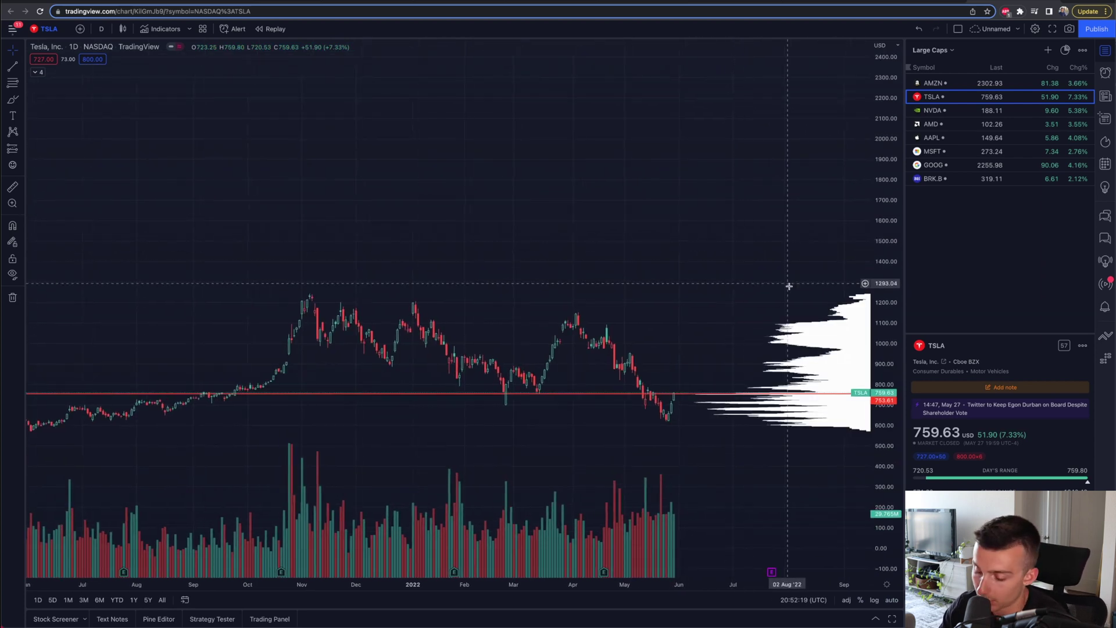
scroll(886, 460, up, 3)
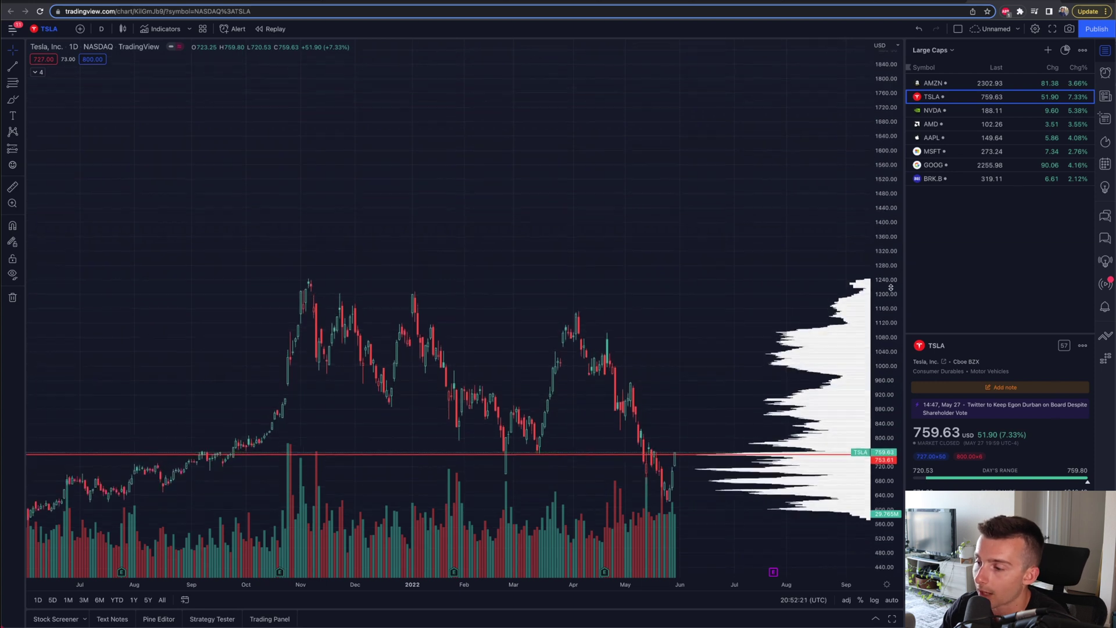
scroll(882, 473, up, 3)
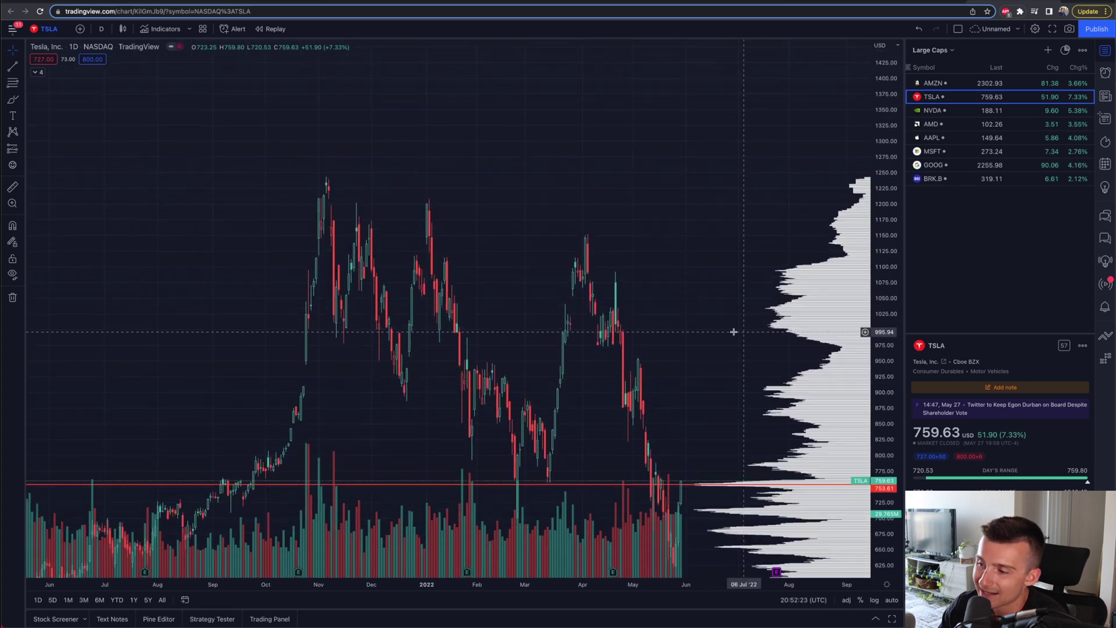
scroll(890, 376, down, 1)
scroll(890, 376, down, 2)
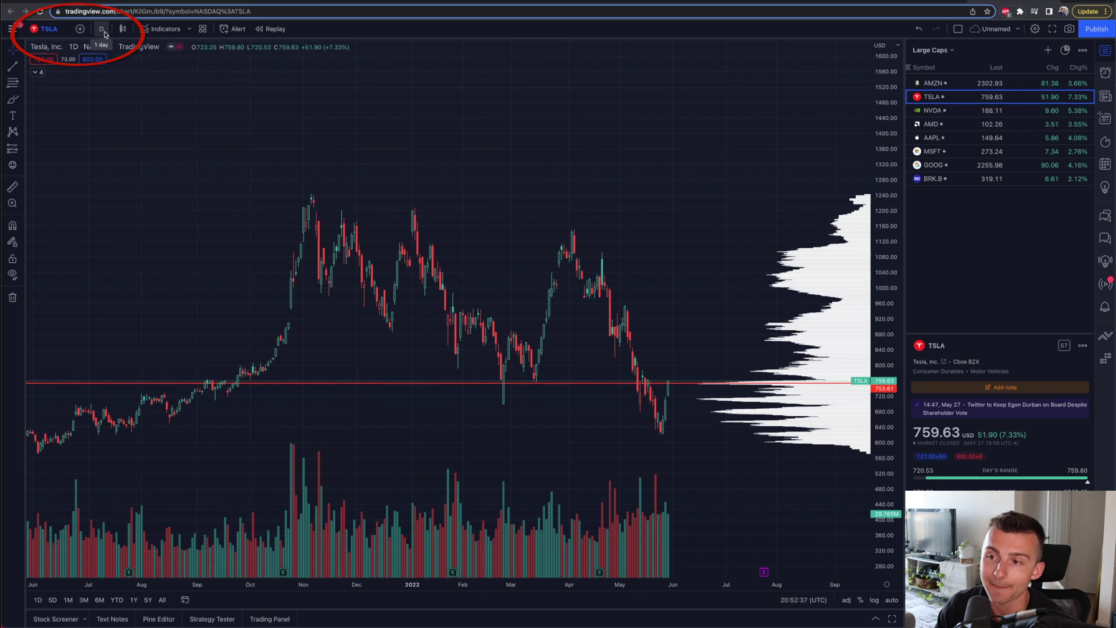
Select the 1 day candle interval and the one-year date range for the TSLA chart.
click(102, 29)
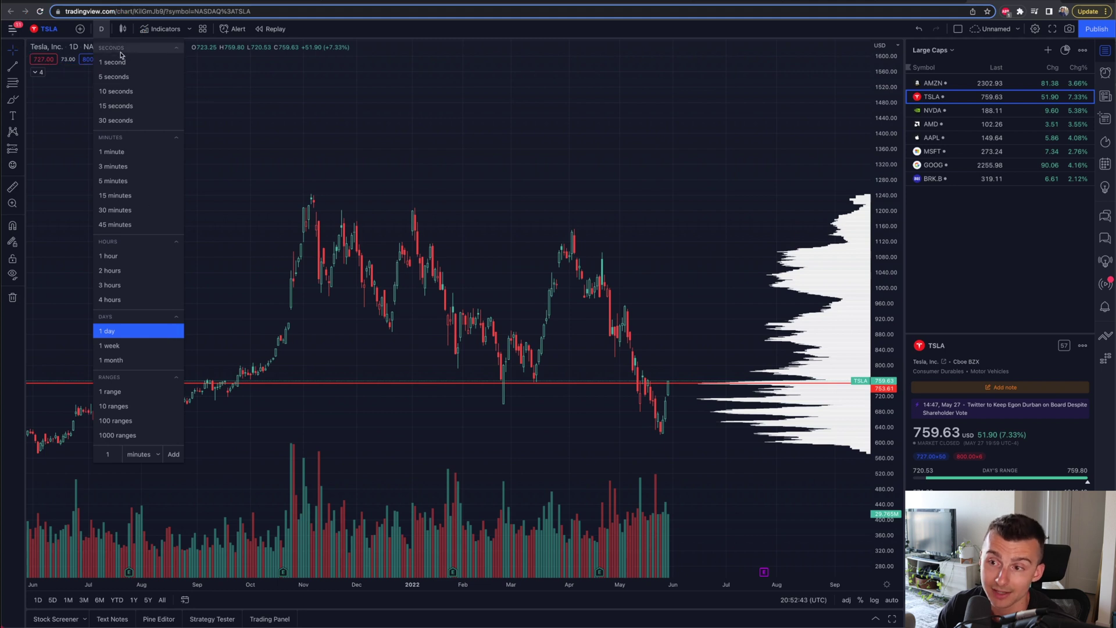
click(114, 329)
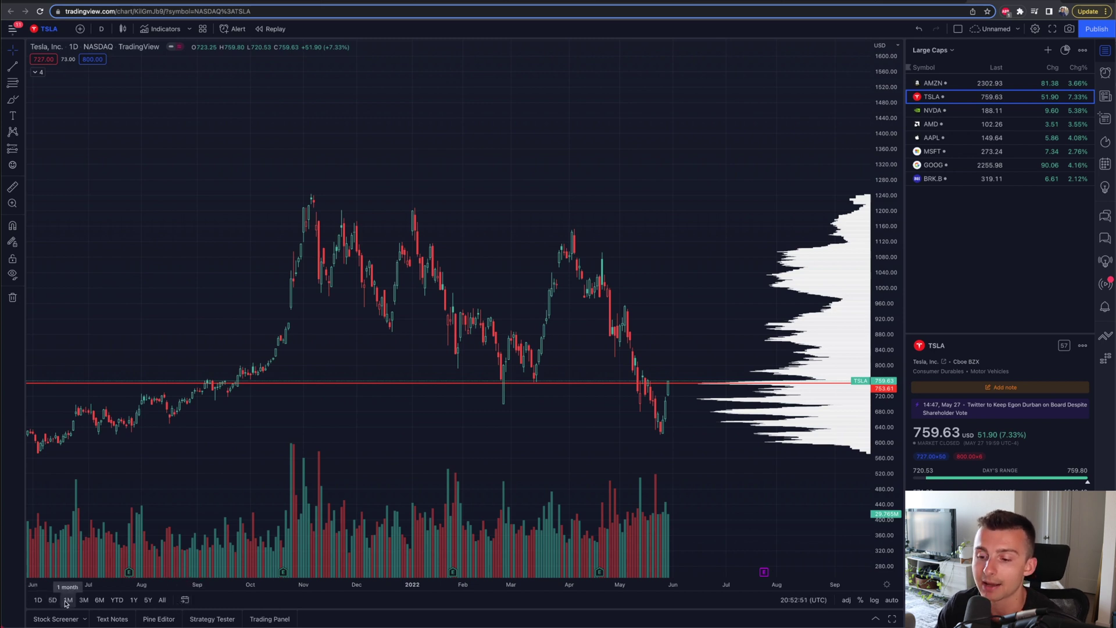
click(134, 601)
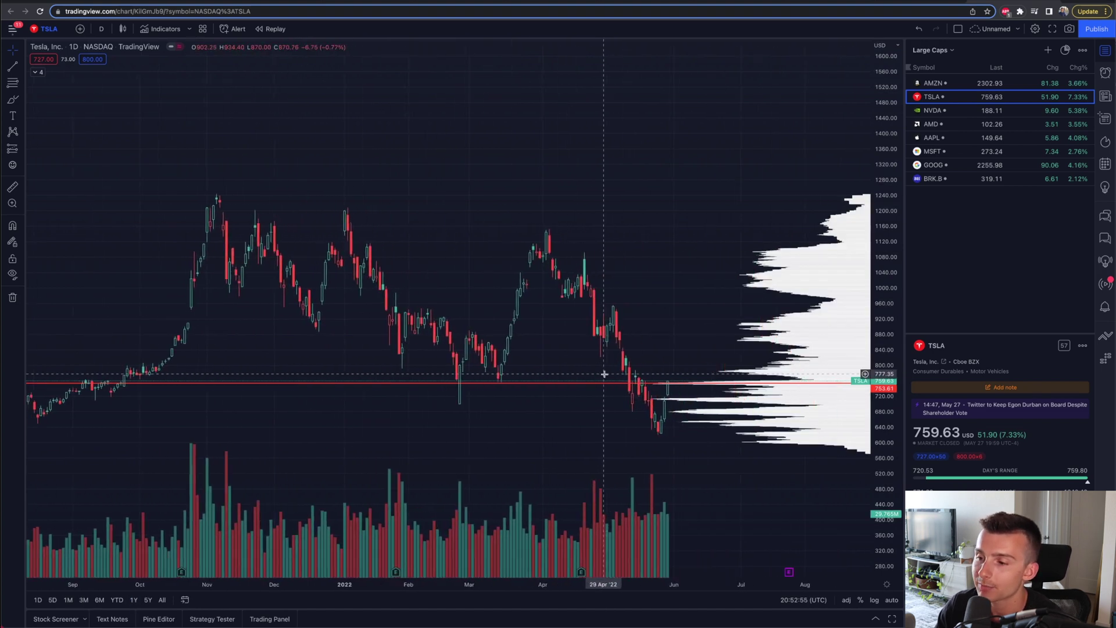
Examine Tesla's daily candles across longer and shorter periods with the price scale compressed and stretched.
scroll(605, 374, down, 5)
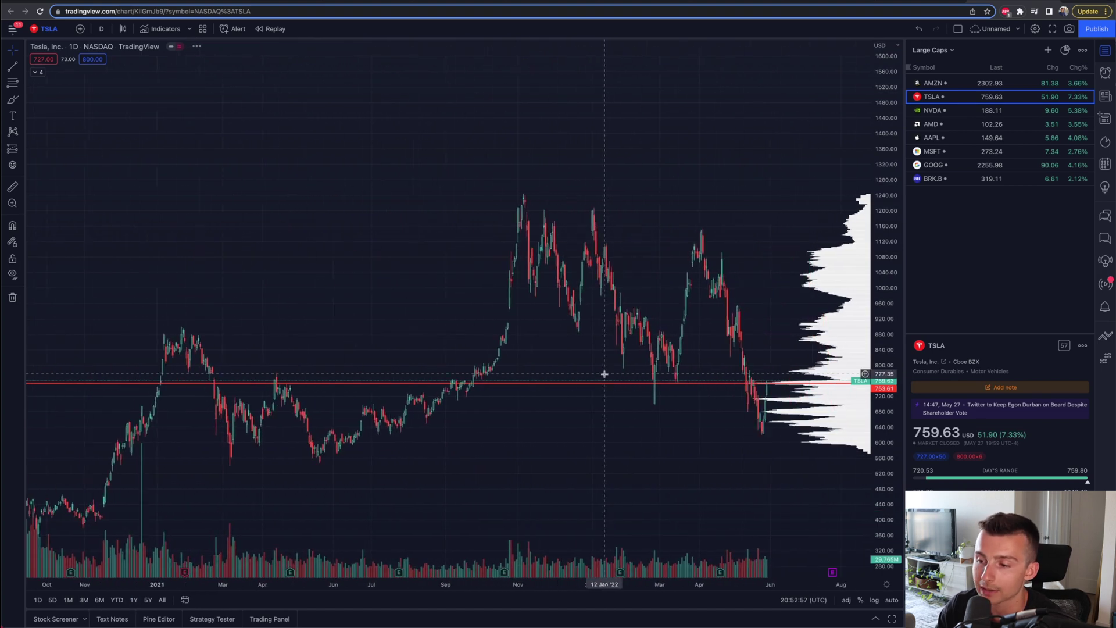
scroll(509, 245, up, 4)
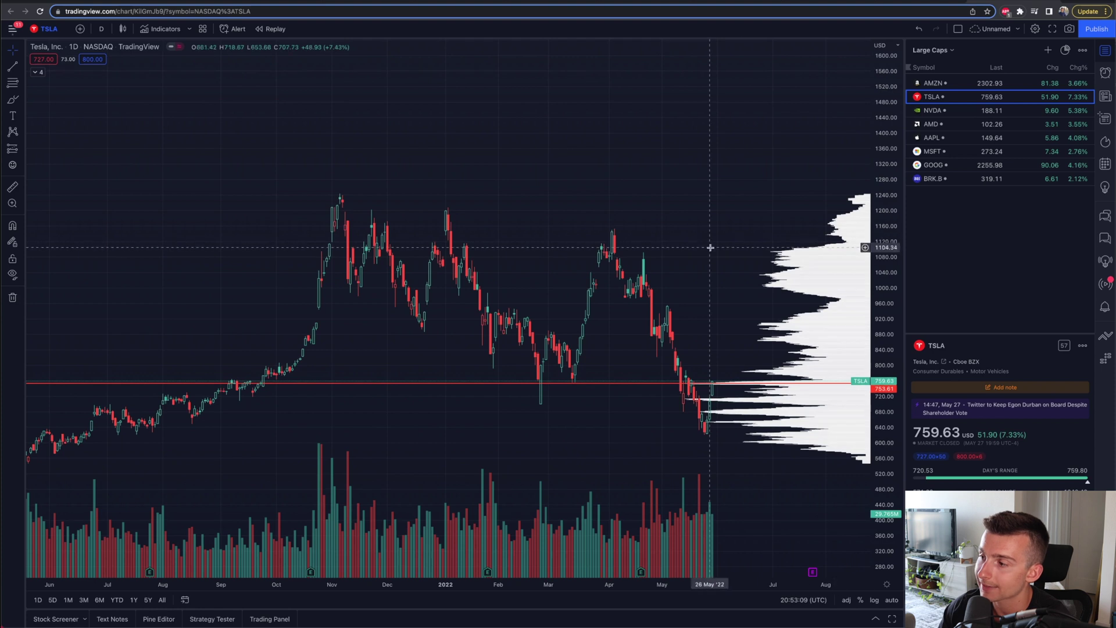
scroll(885, 224, right, 5)
drag(882, 232, 883, 292)
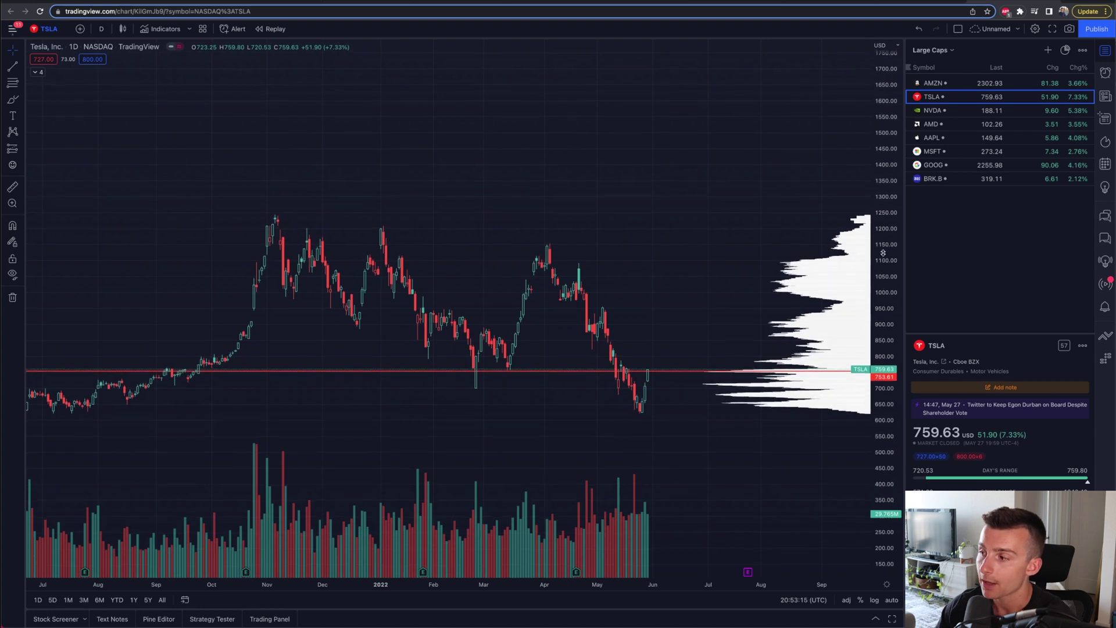
drag(881, 299, 891, 152)
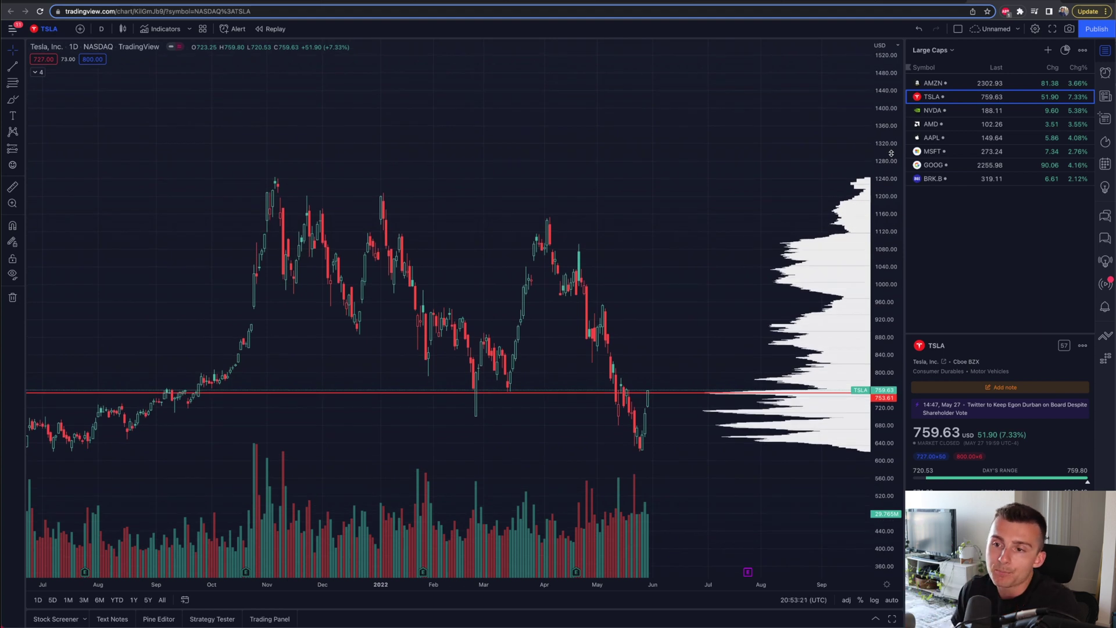
scroll(516, 412, down, 5)
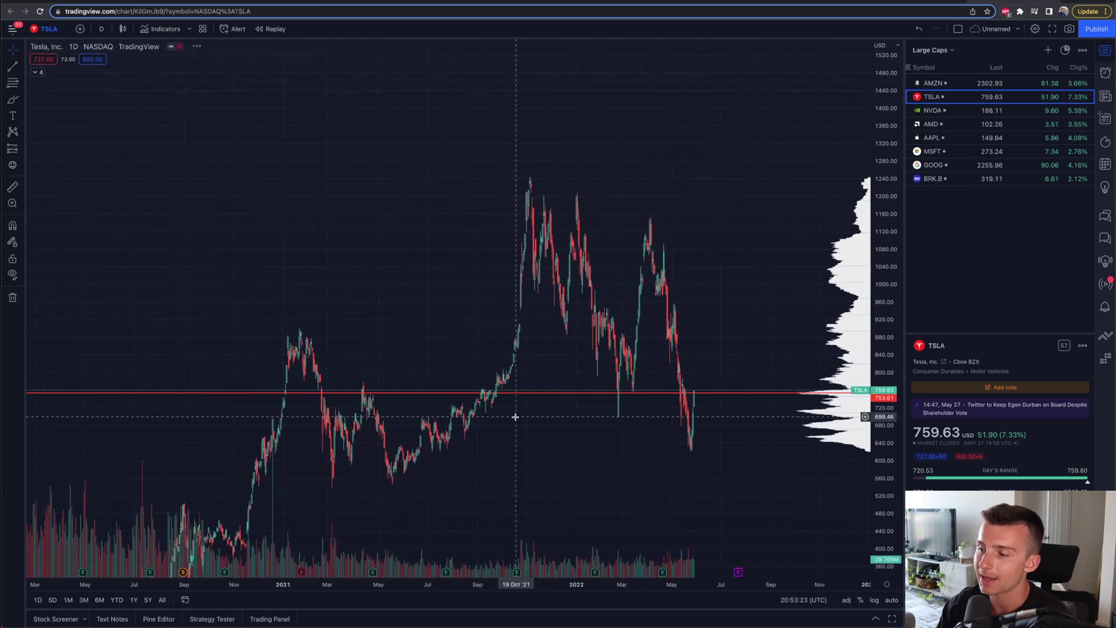
mouse_move(882, 323)
mouse_down()
mouse_move(883, 290)
mouse_move(882, 329)
mouse_up()
mouse_move(885, 401)
mouse_down()
mouse_move(886, 384)
mouse_move(886, 409)
mouse_up()
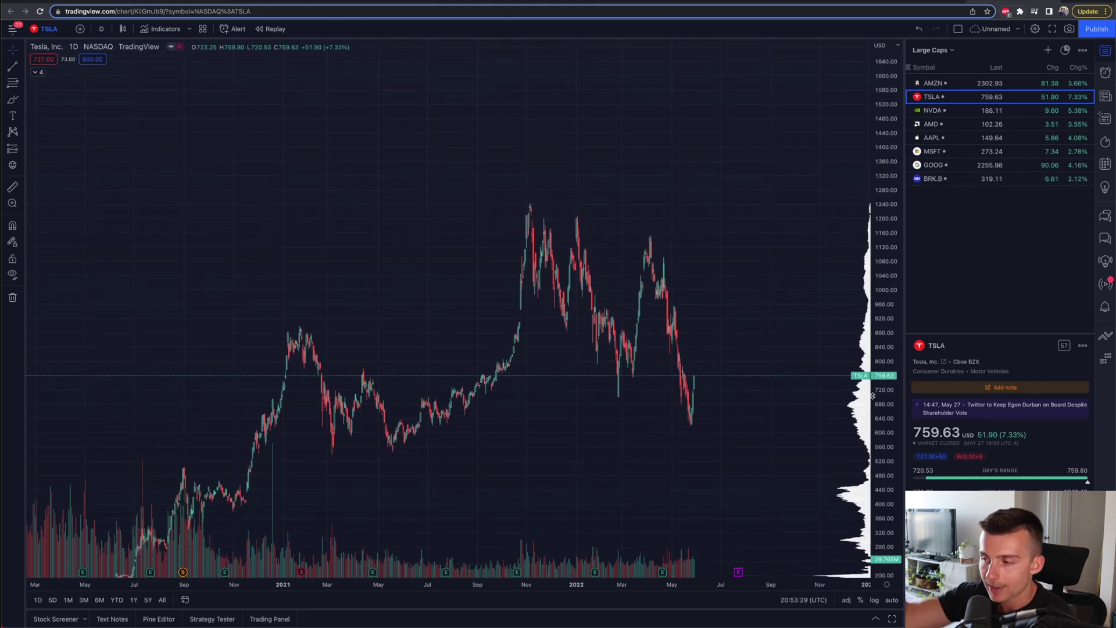
scroll(642, 443, up, 5)
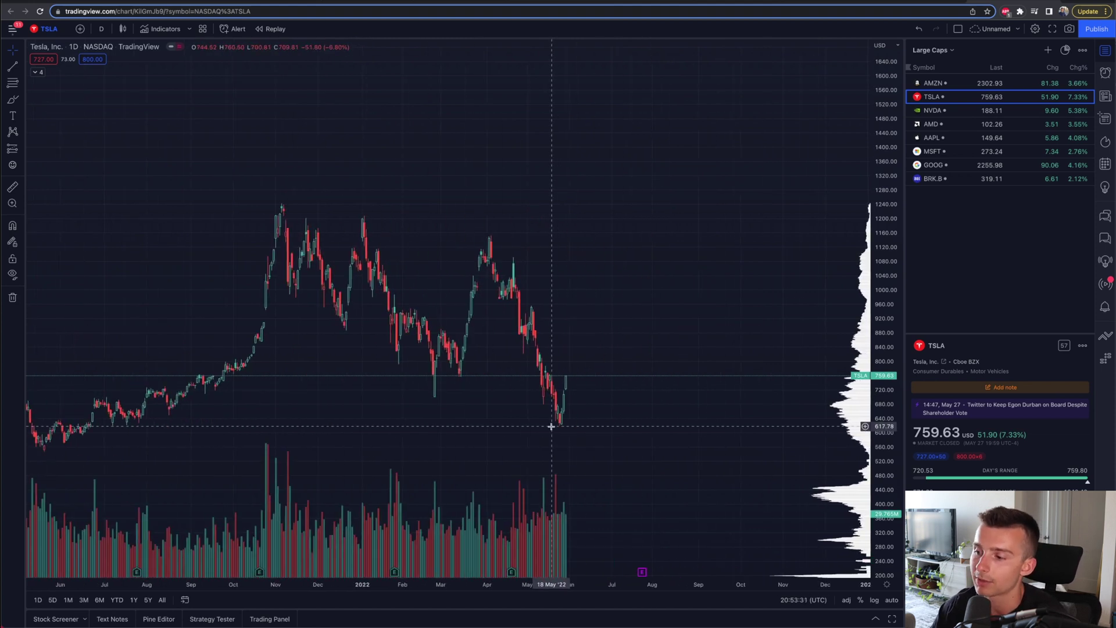
scroll(478, 422, up, 5)
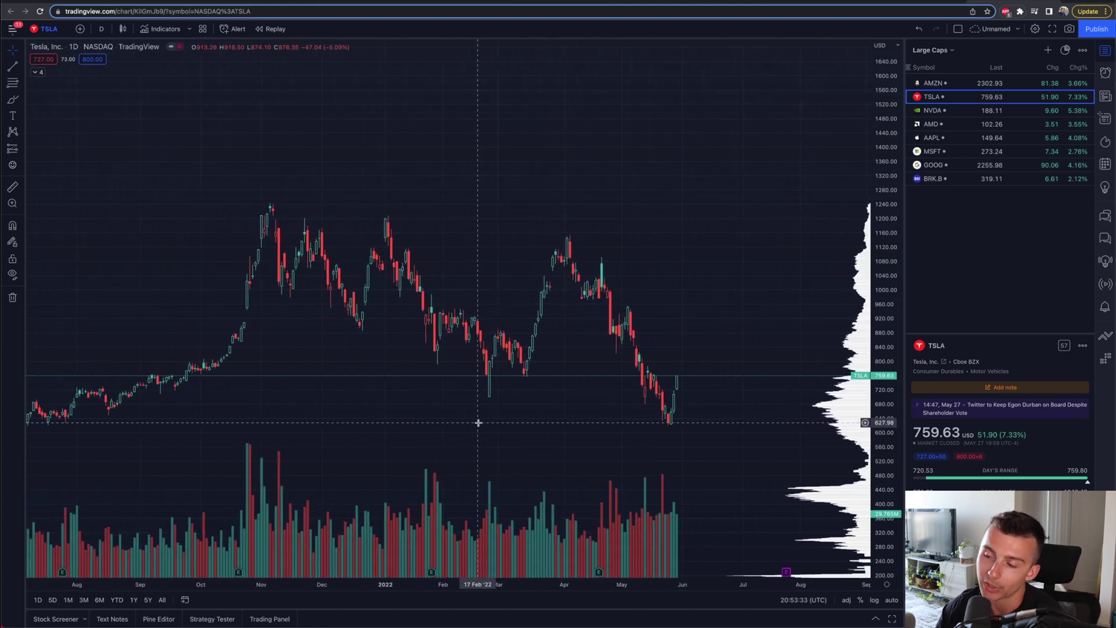
drag(887, 321, 887, 212)
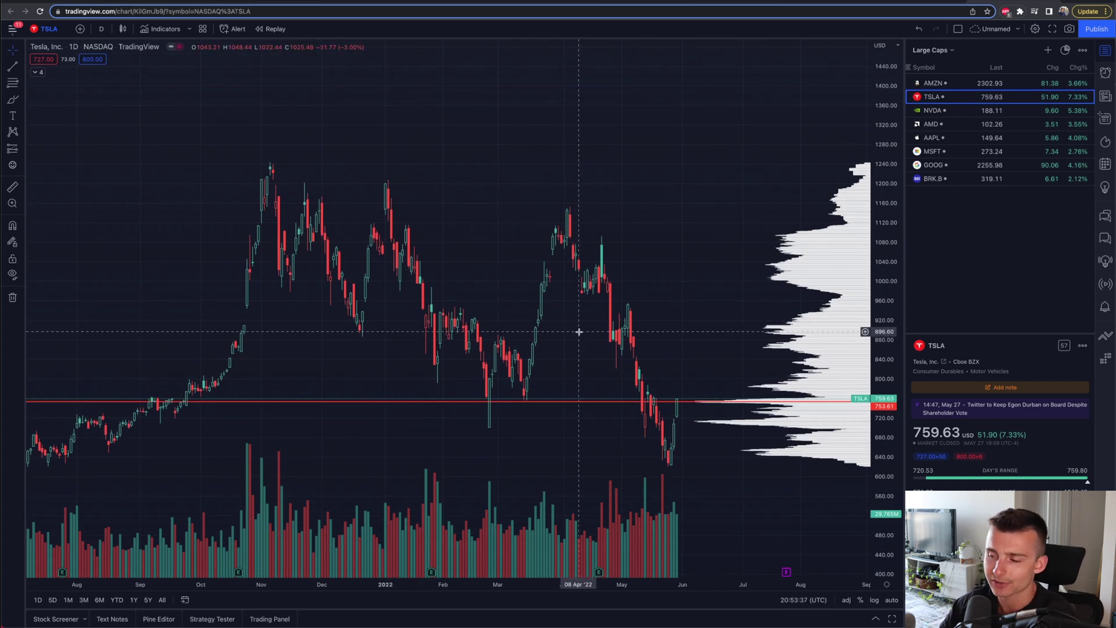
scroll(579, 331, right, 5)
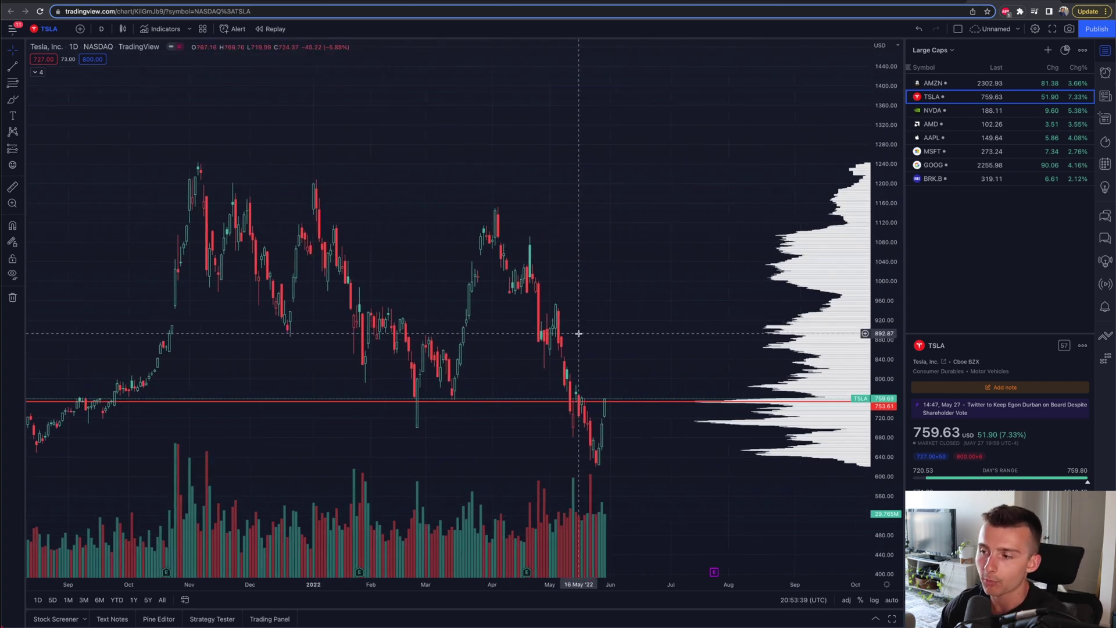
scroll(646, 325, down, 2)
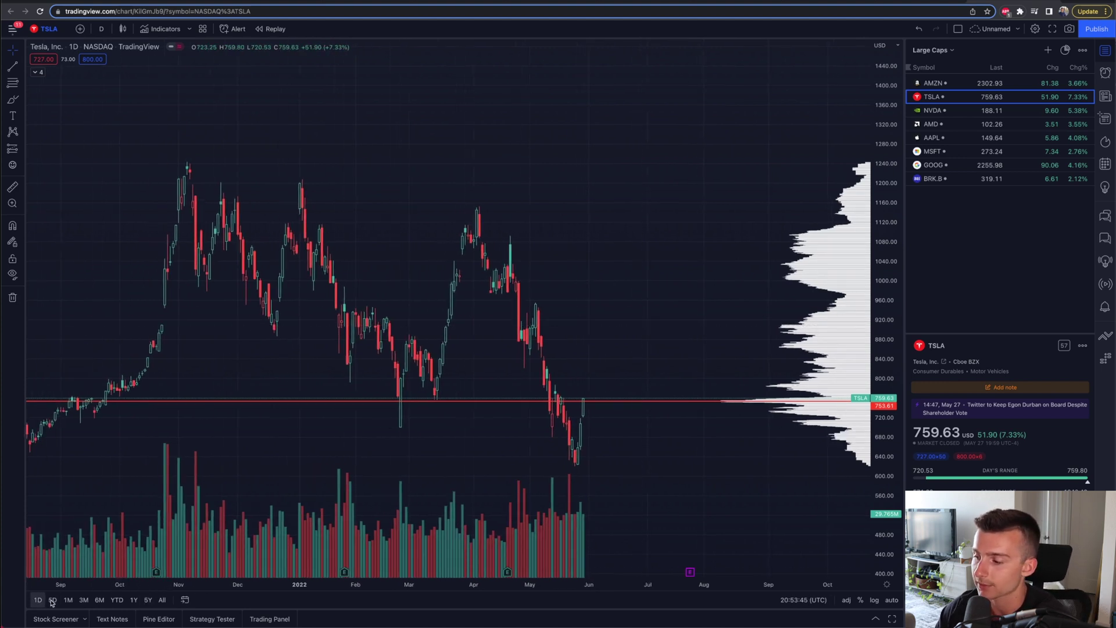
View the TSLA chart over the five-year, one-year, year-to-date and six-month ranges in turn.
click(150, 602)
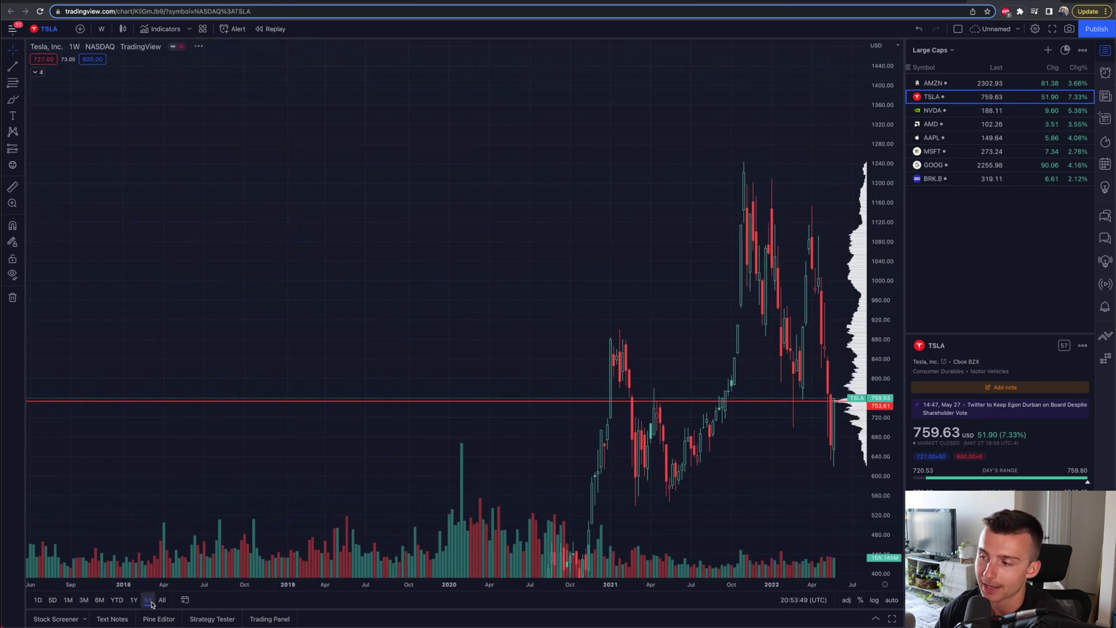
click(133, 600)
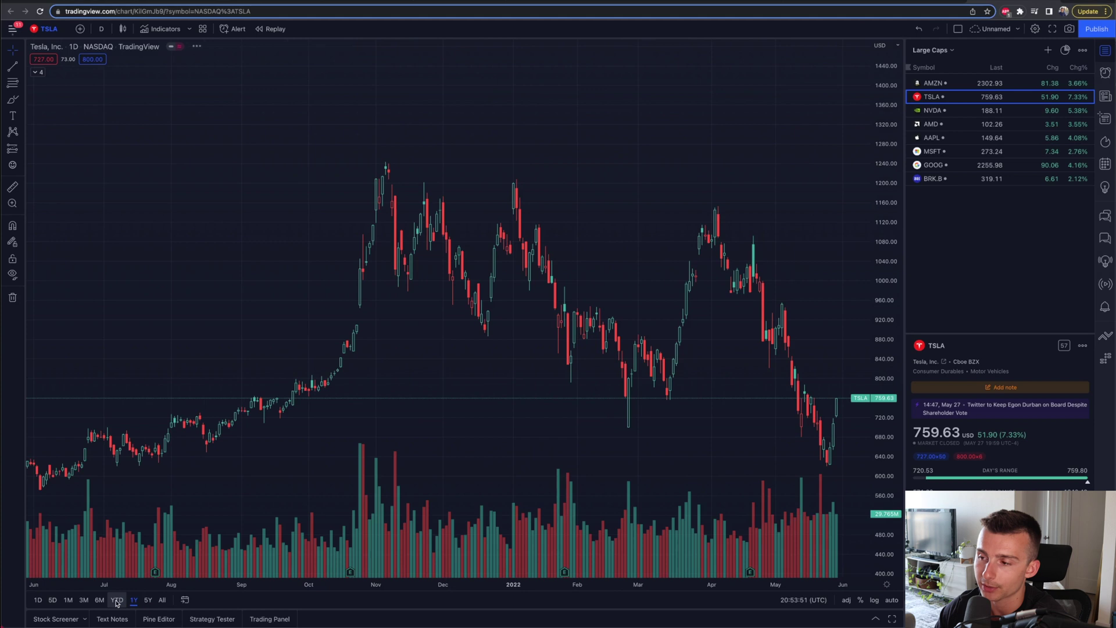
click(116, 600)
click(100, 601)
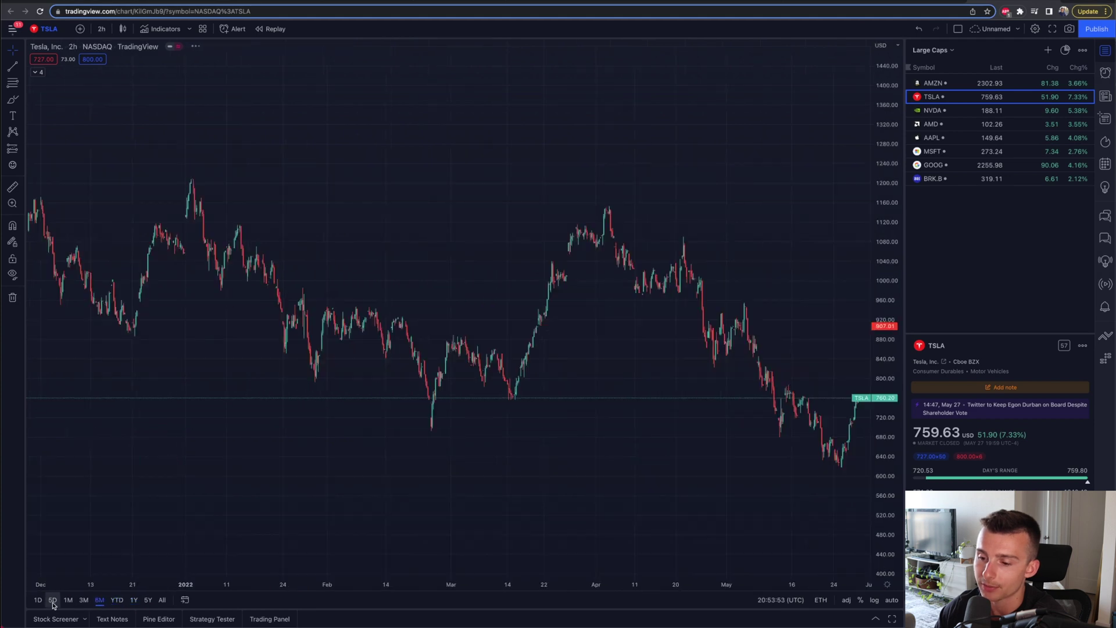
Show Tesla's one-day range and fit the price scale to the data automatically.
click(39, 601)
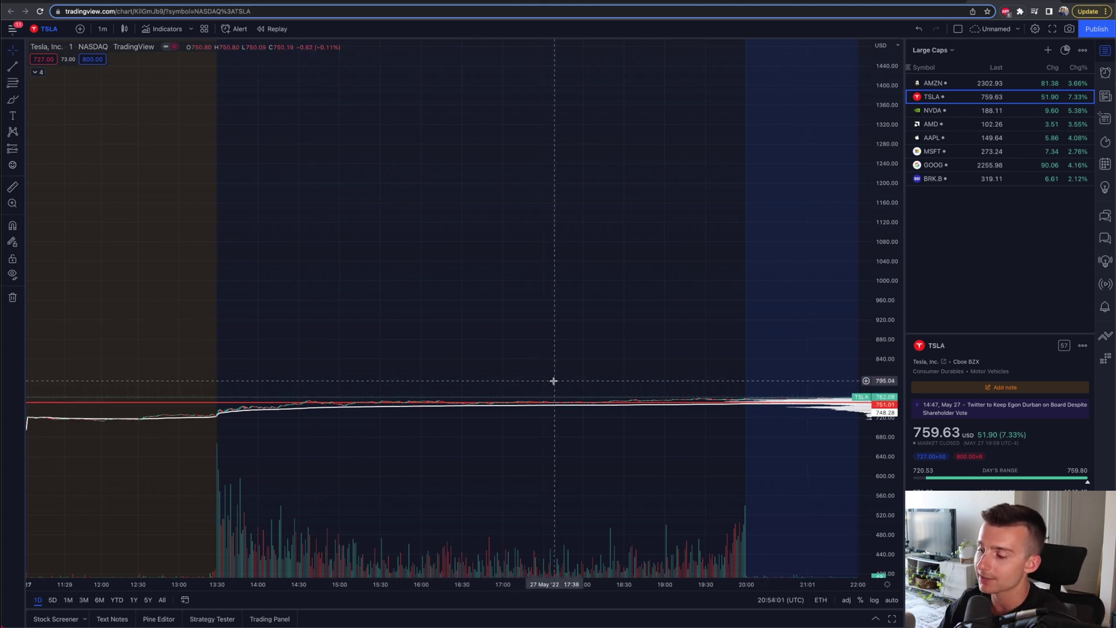
click(893, 606)
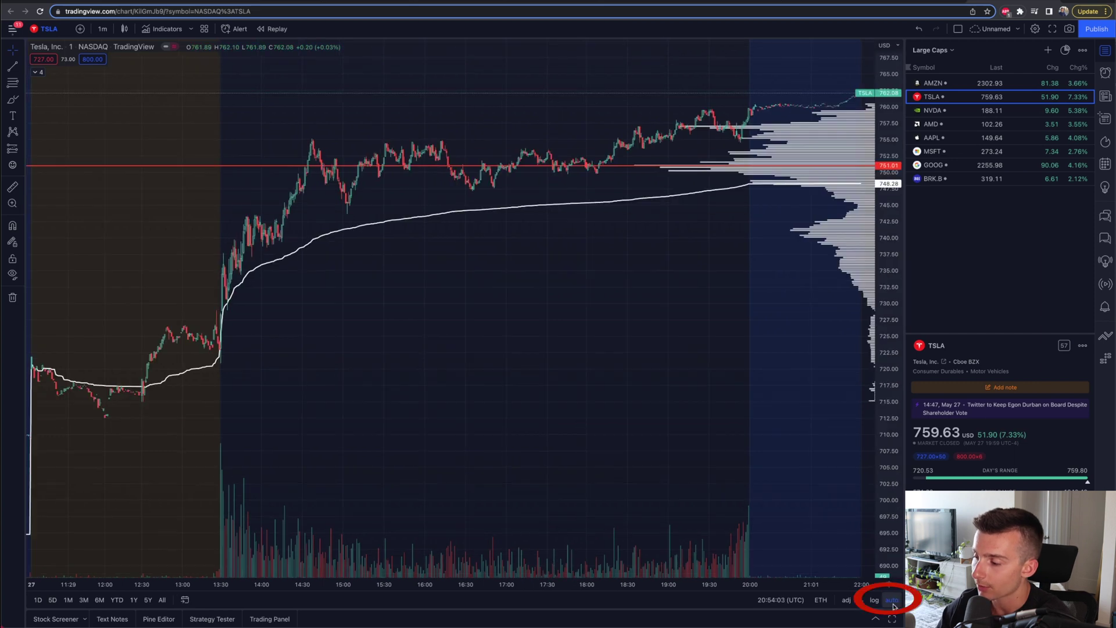
scroll(663, 272, right, 2)
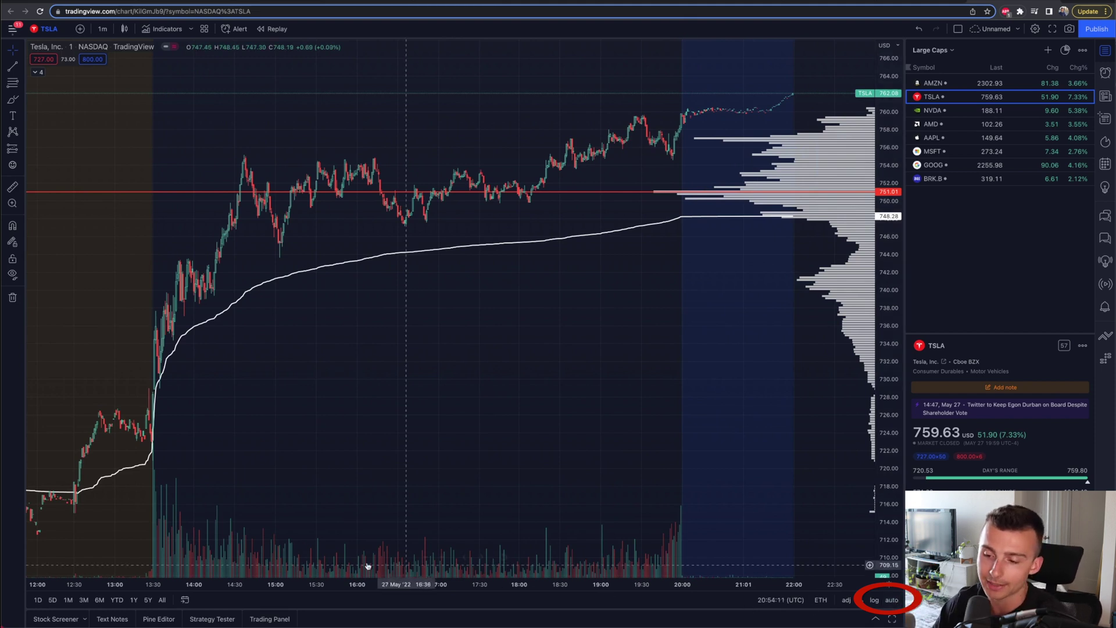
Show Tesla's one-year range and fit the price scale to the data automatically.
click(133, 601)
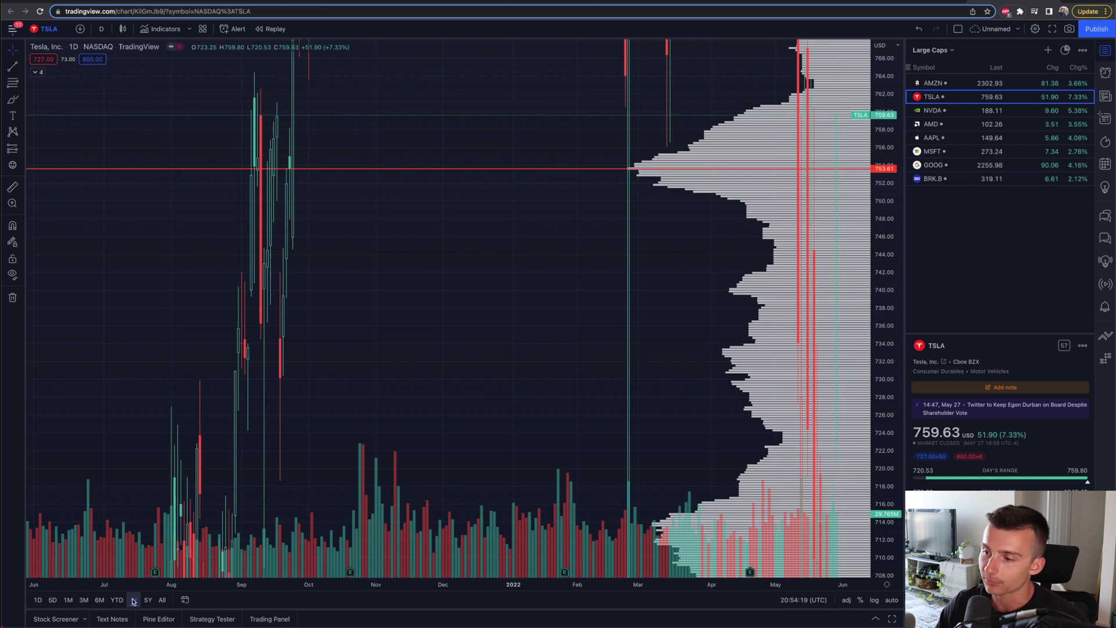
click(892, 600)
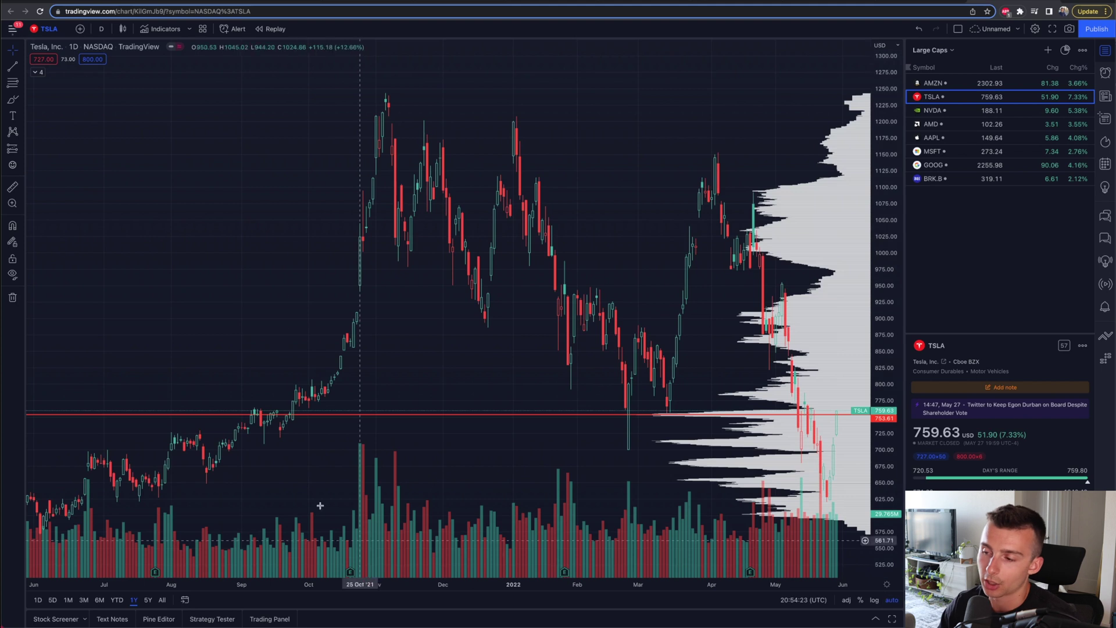
scroll(282, 463, right, 5)
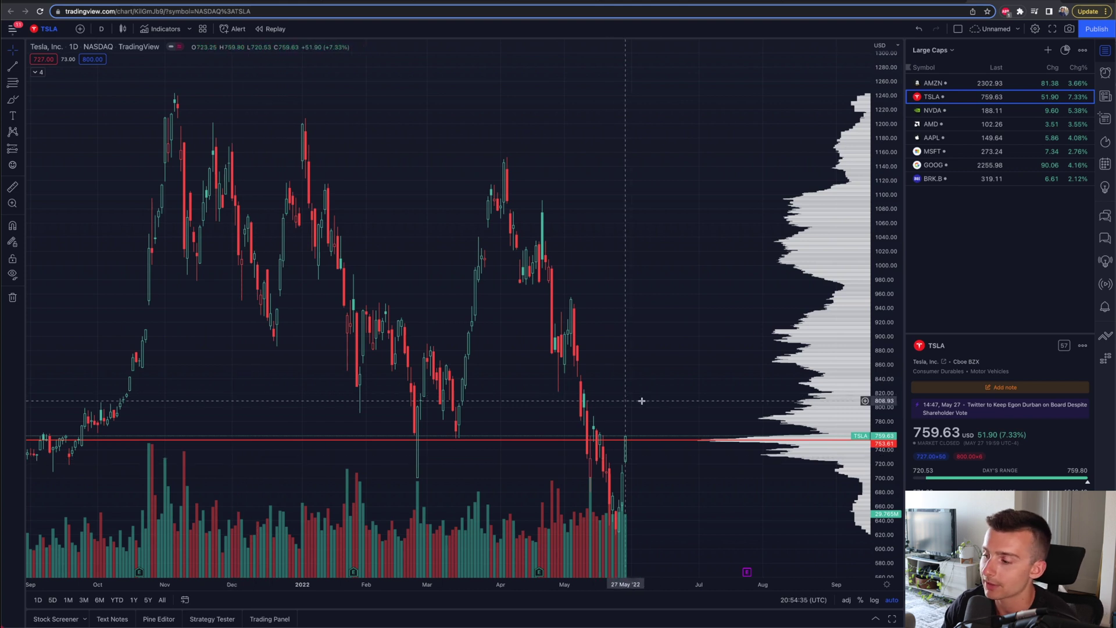
scroll(667, 344, left, 1)
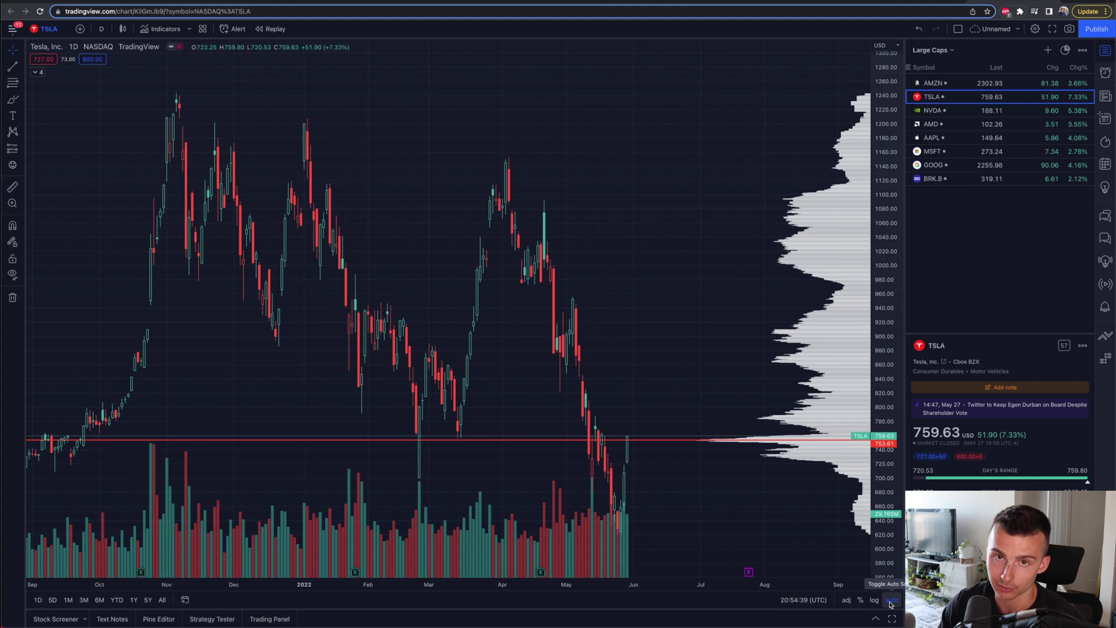
View the TSLA chart over the five-day range and return to the one-year range.
click(52, 600)
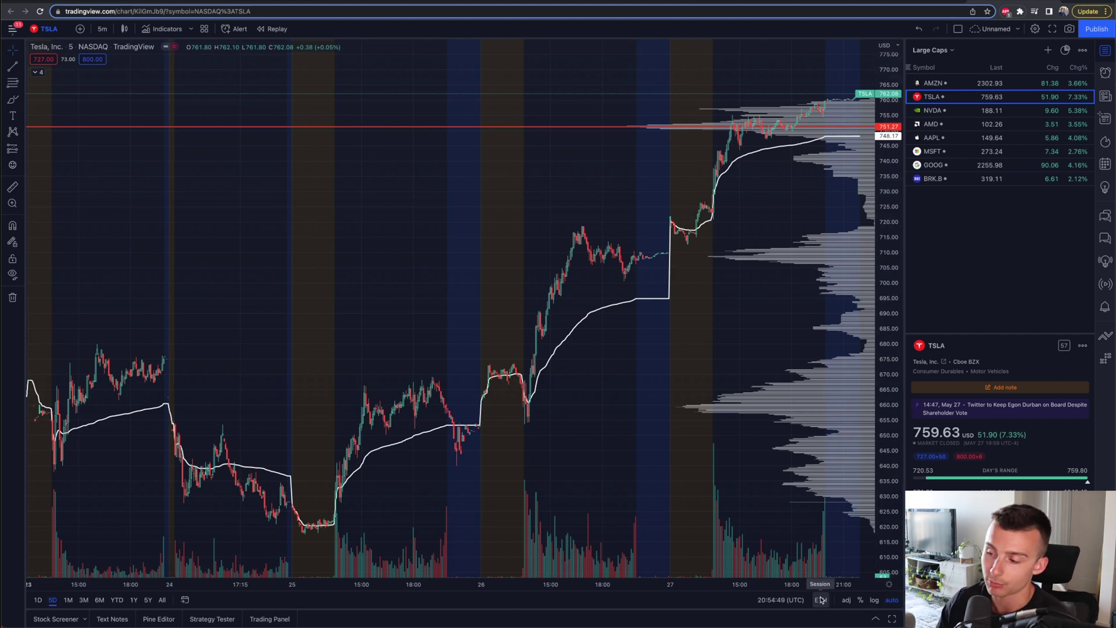
click(133, 600)
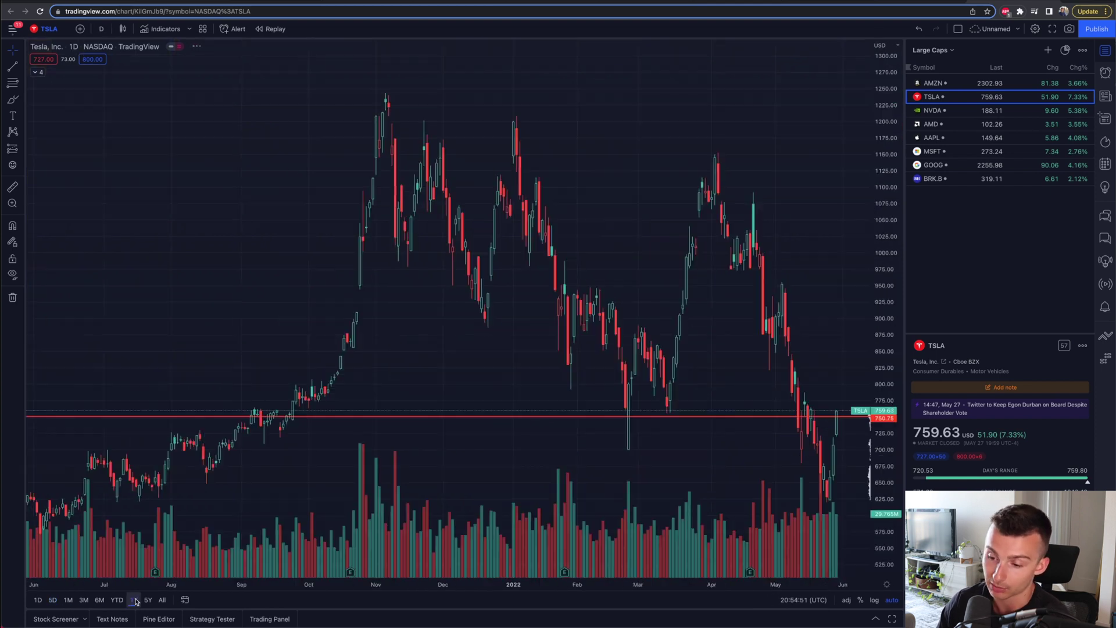
scroll(270, 471, right, 5)
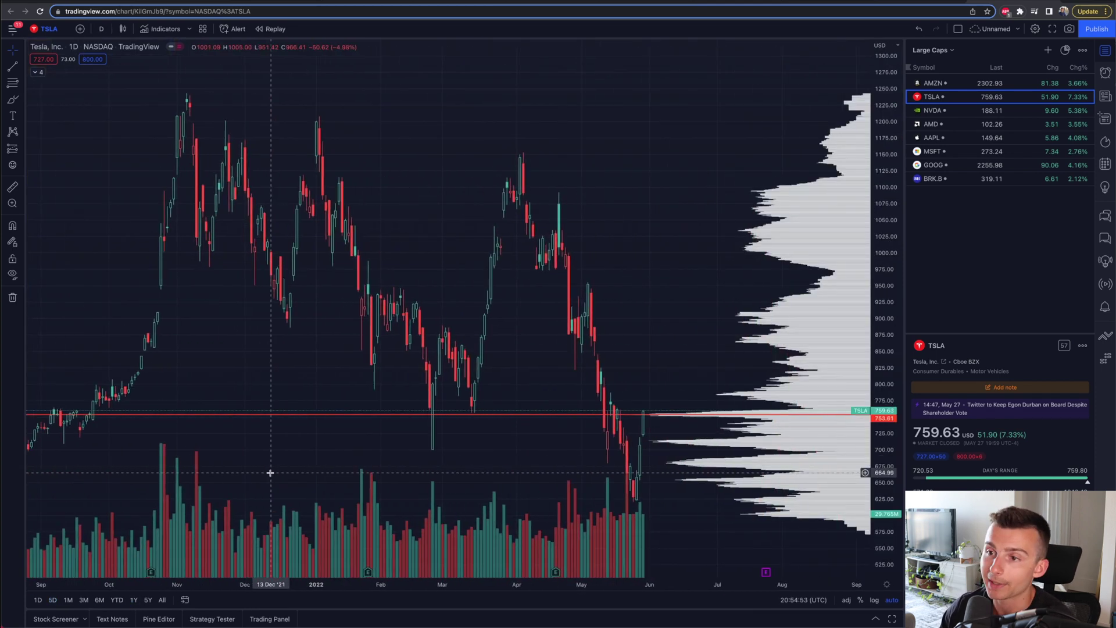
Display the TSLA price as a line chart and switch it back to hollow candles.
click(122, 29)
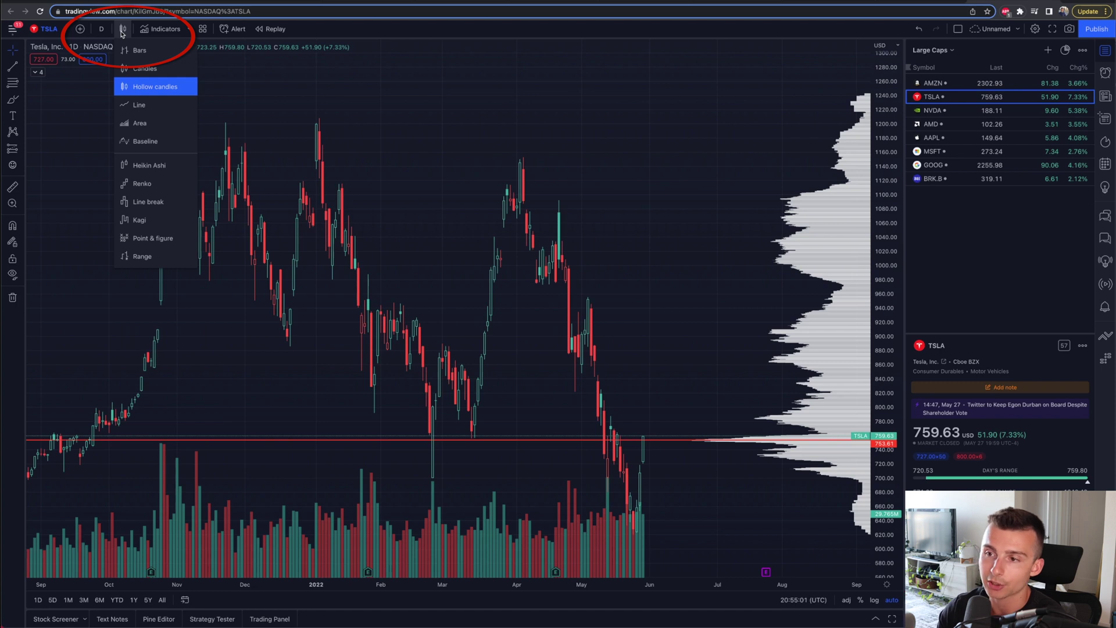
click(156, 105)
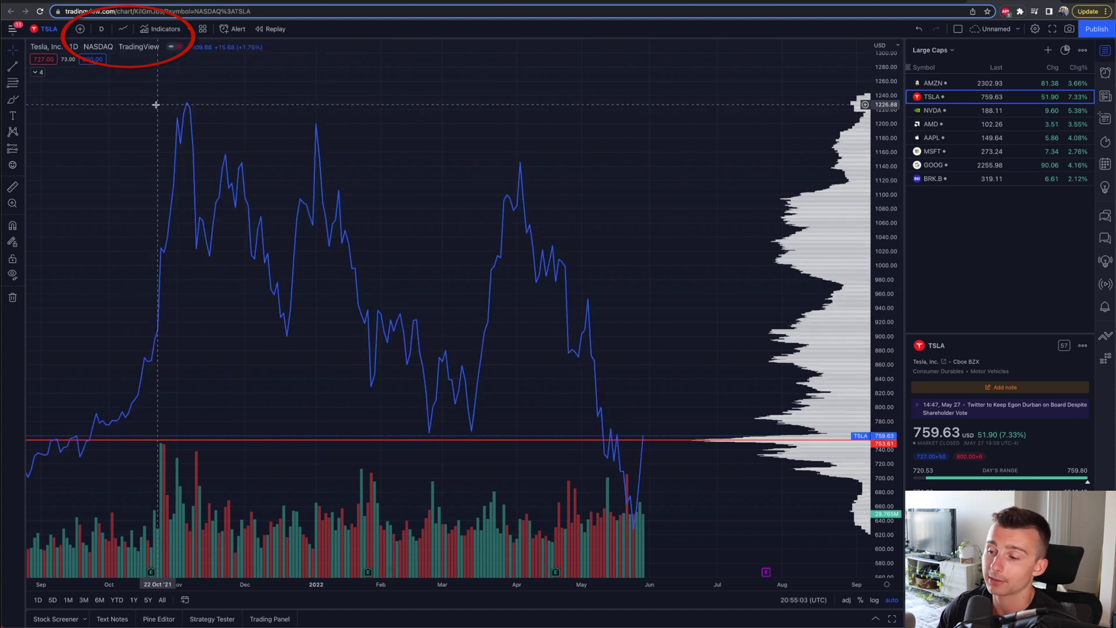
click(121, 30)
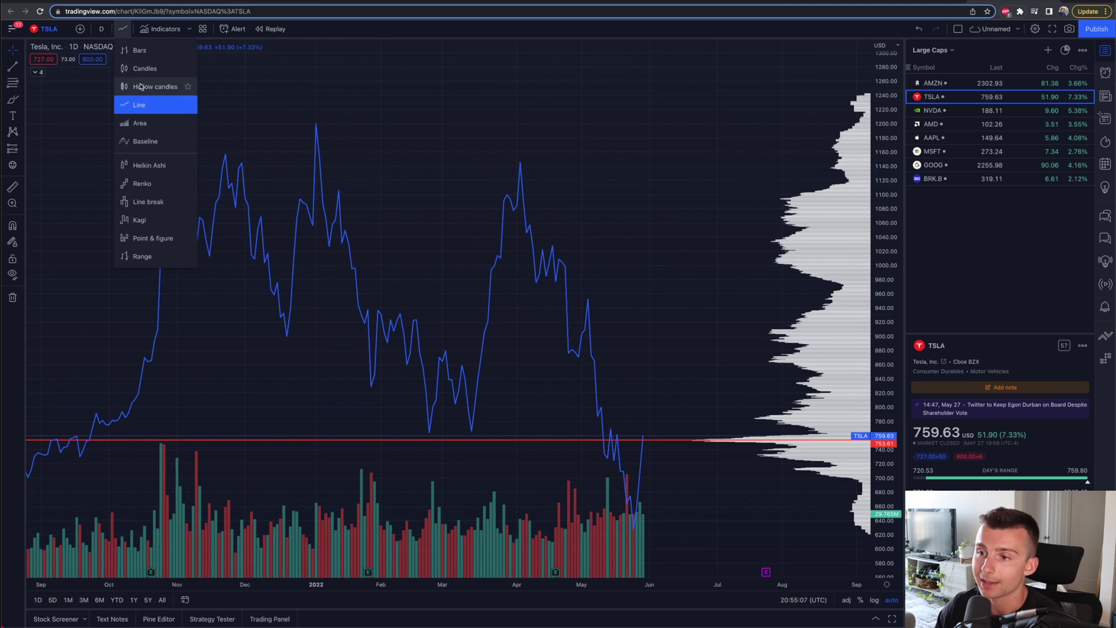
click(156, 86)
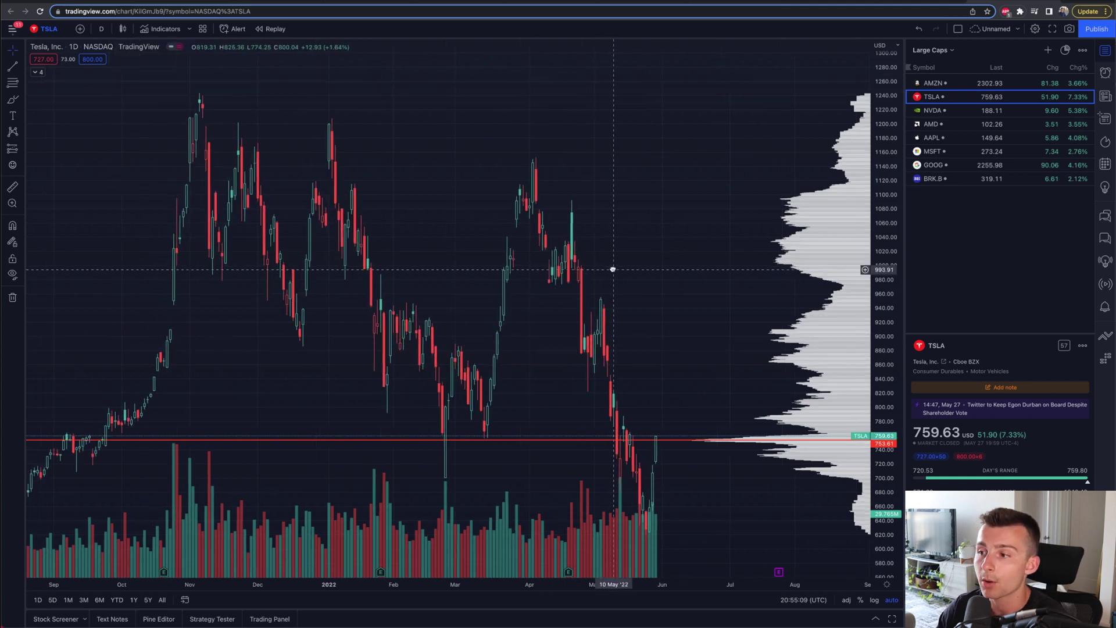
Compress the TSLA chart's price scale so it spans roughly 400 to 1440 USD.
scroll(613, 269, right, 10)
scroll(642, 355, left, 10)
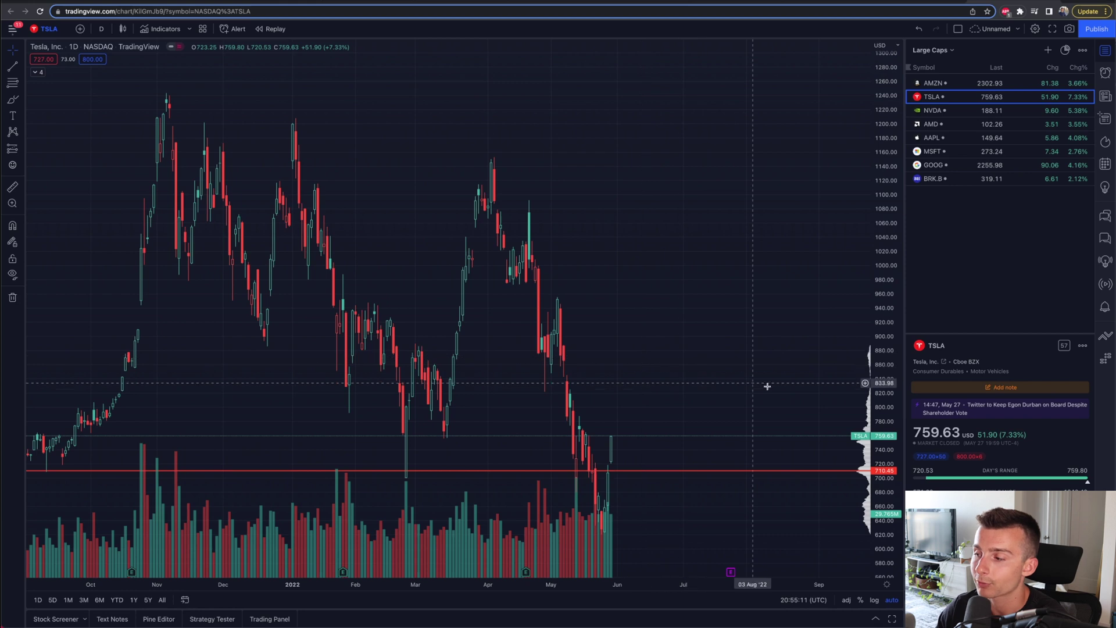
drag(887, 388, 887, 430)
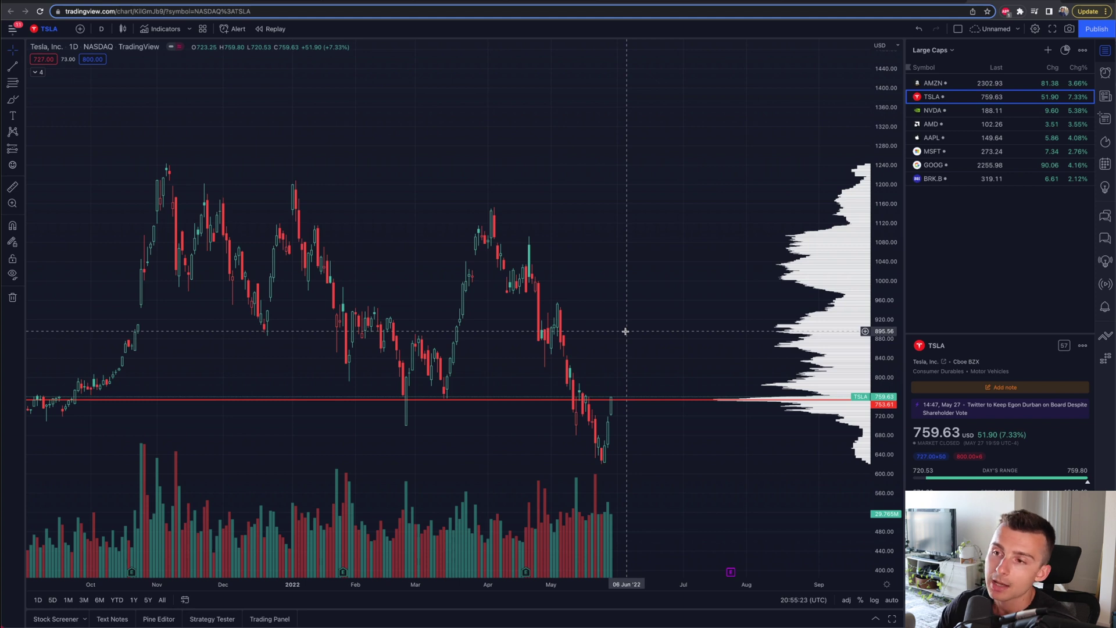
Try the regular Candles style on the TSLA chart and return to Hollow candles.
click(123, 28)
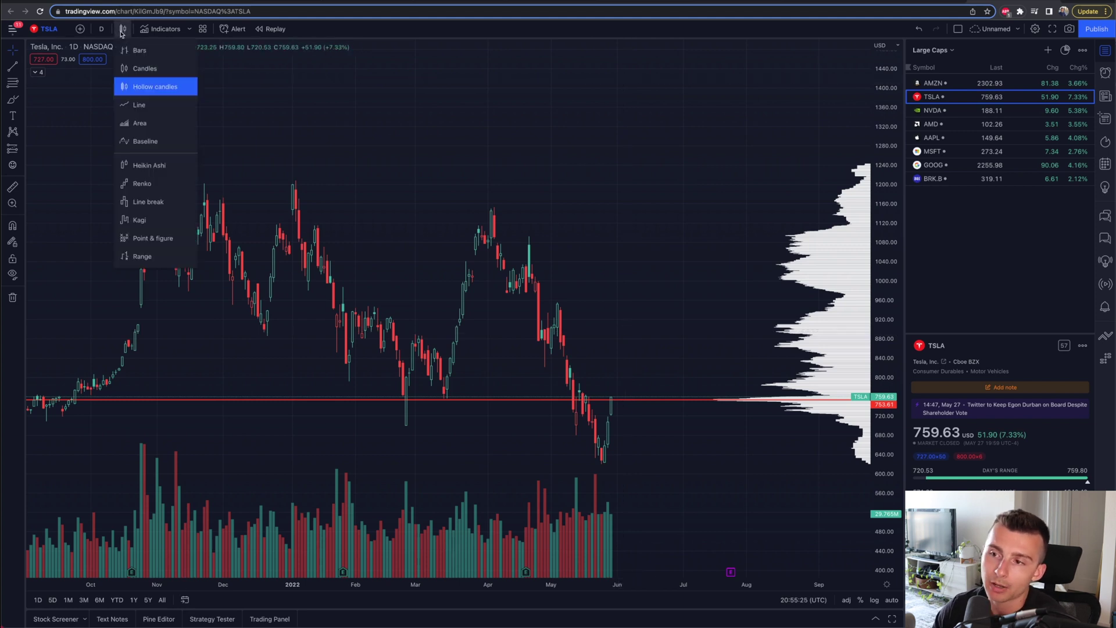
click(136, 69)
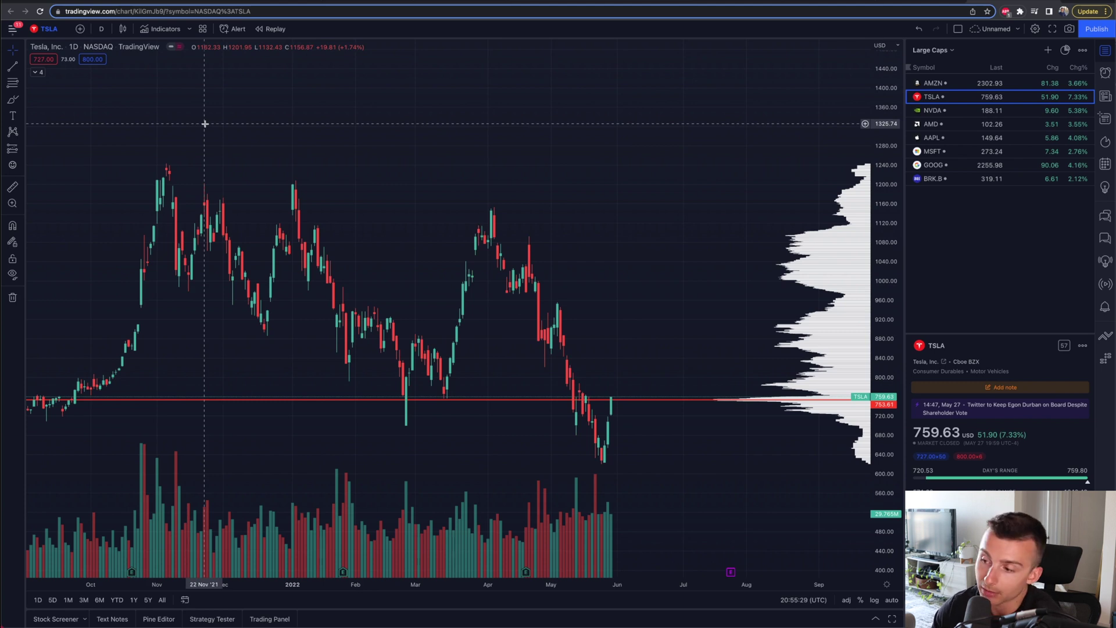
click(122, 28)
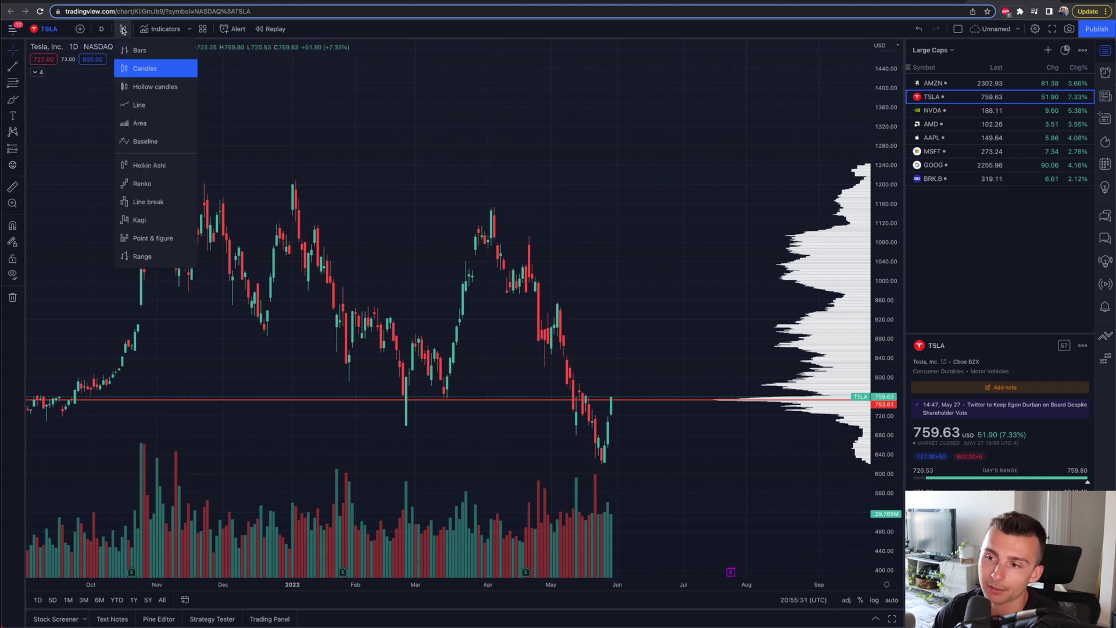
click(146, 87)
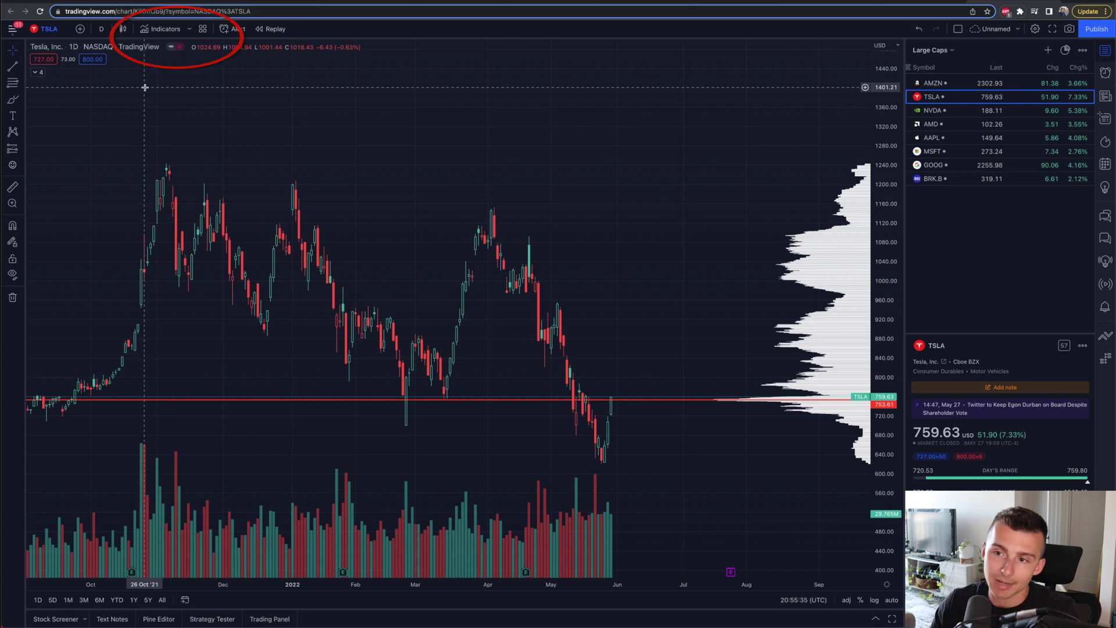
Look at the favorite indicators and the default indicator templates without adding any to the chart.
click(162, 32)
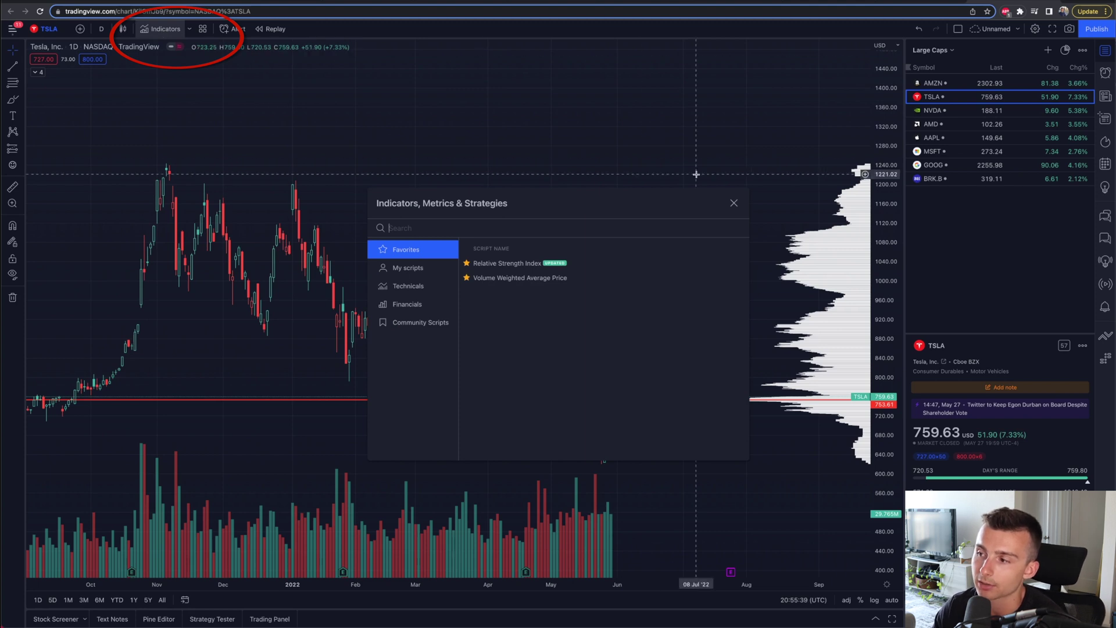
click(734, 203)
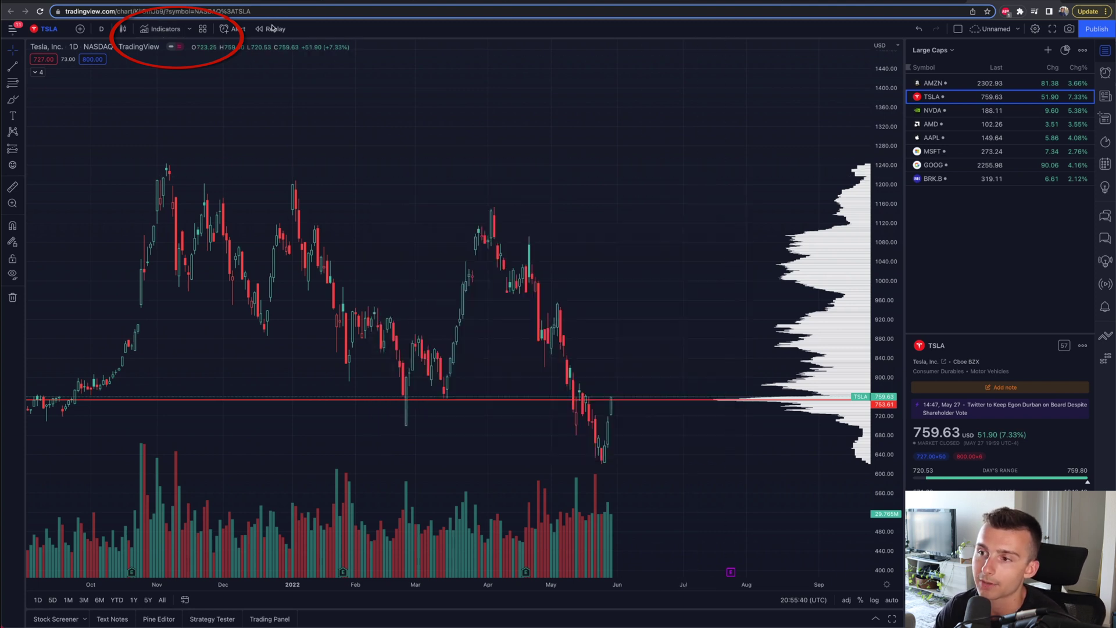
click(203, 29)
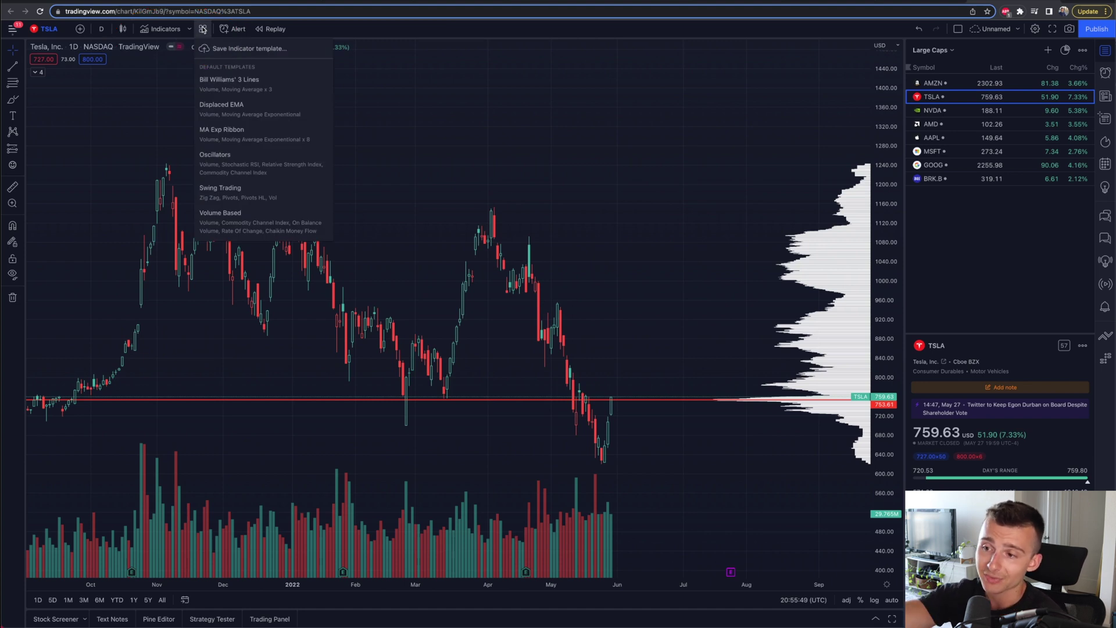
click(203, 29)
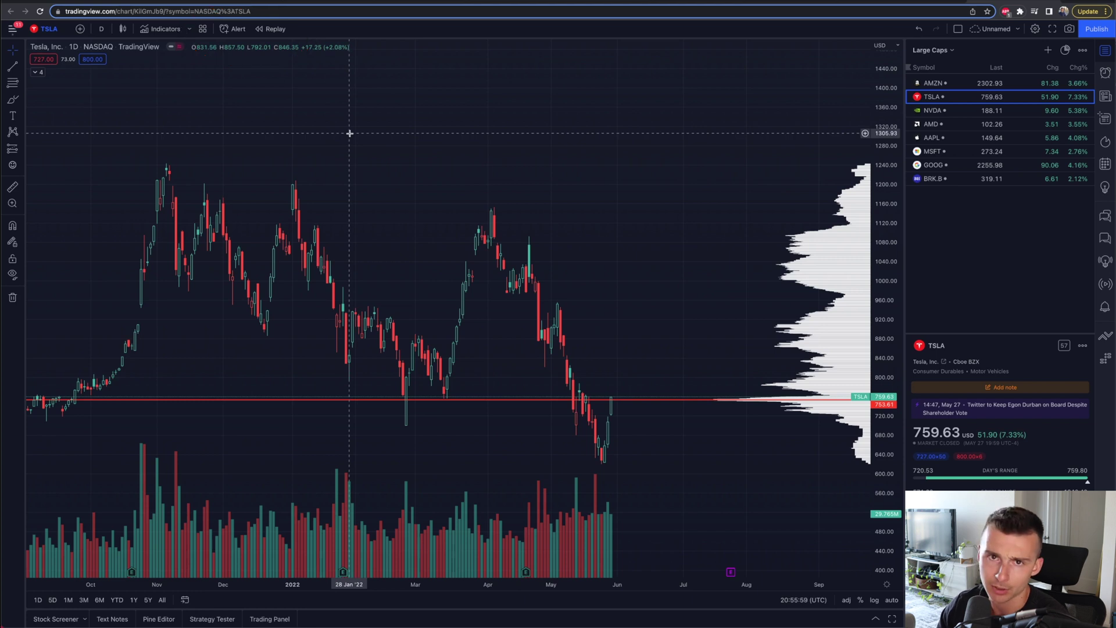
Review the chart's cursor types, try the Eraser and return to the Cross cursor.
scroll(349, 133, left, 5)
click(8, 51)
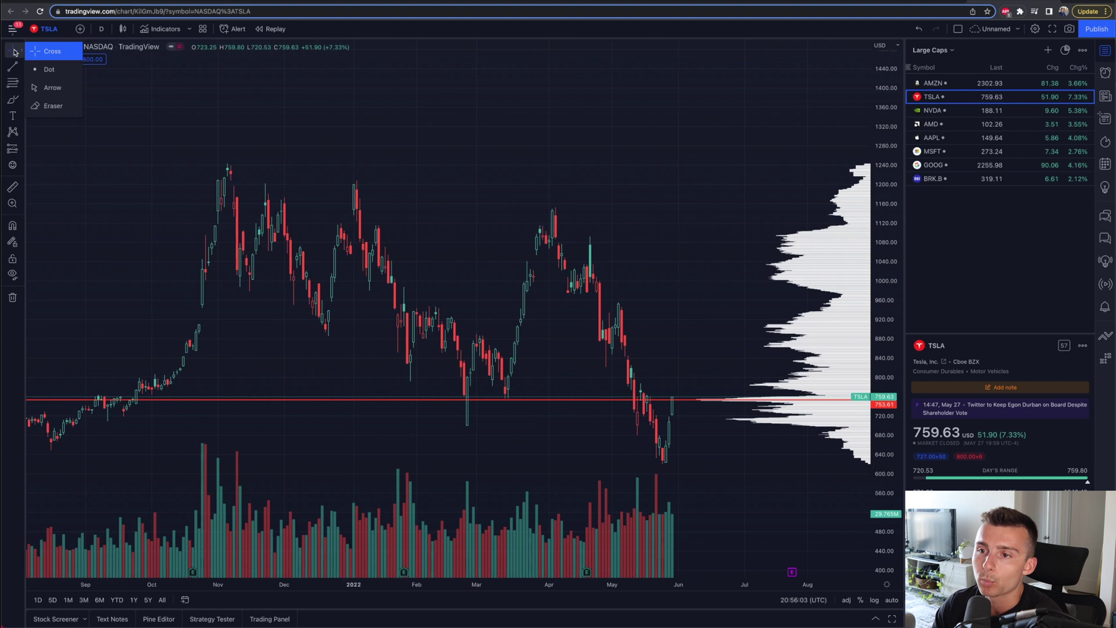
click(14, 52)
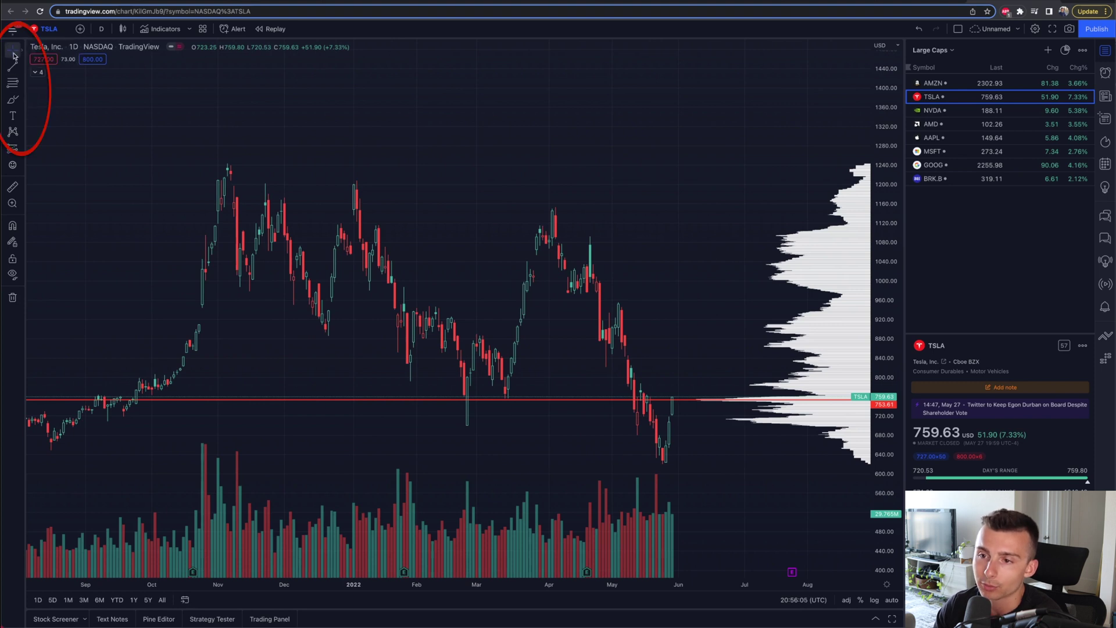
click(7, 53)
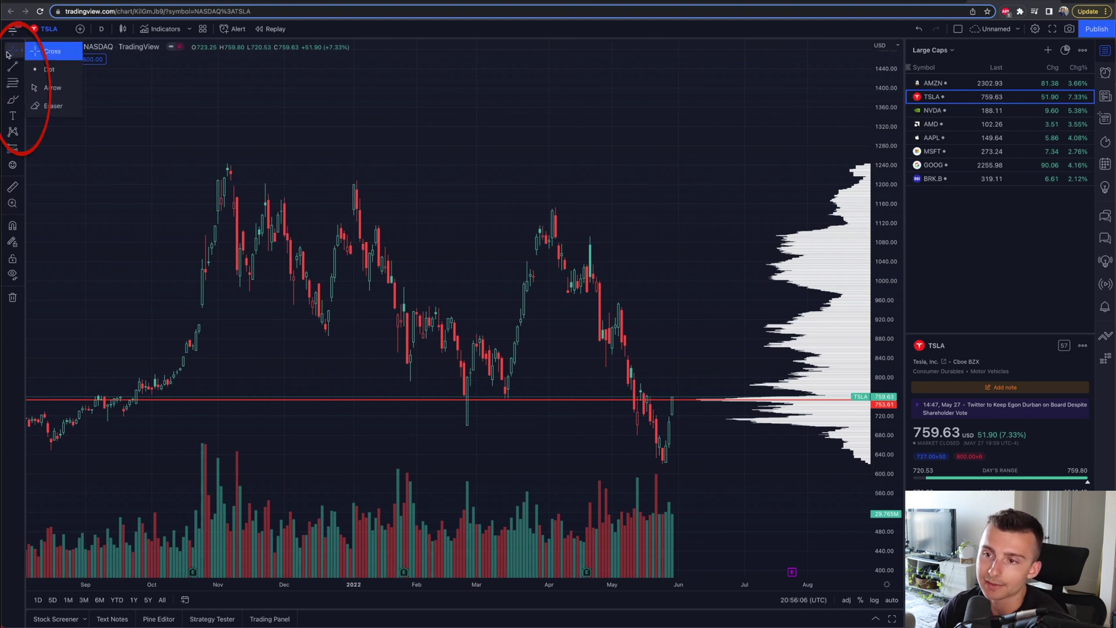
click(12, 53)
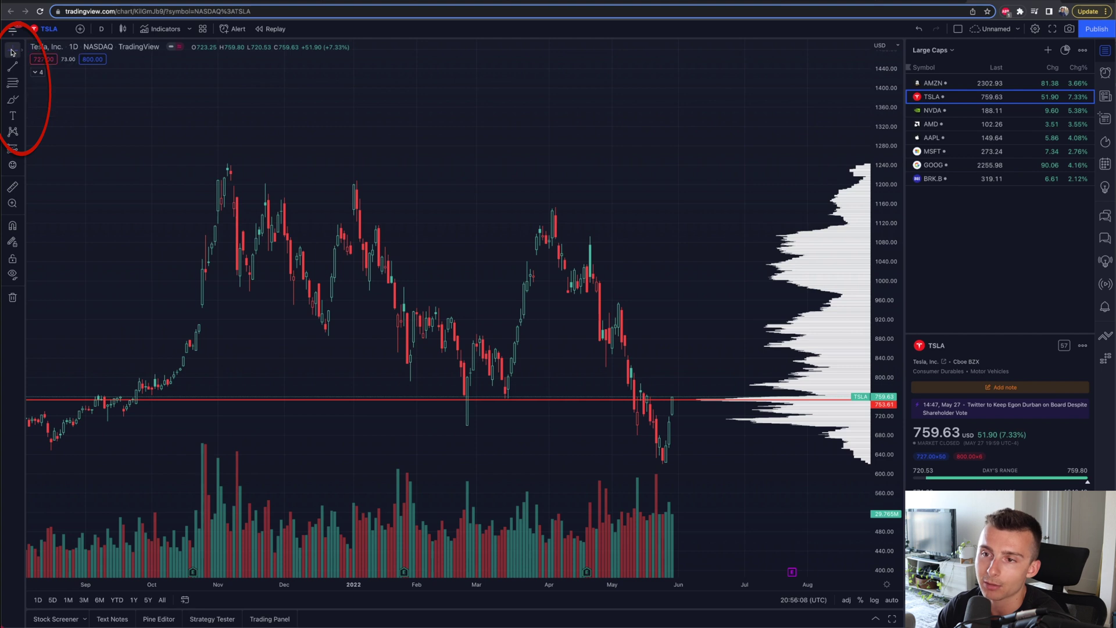
click(14, 52)
click(41, 52)
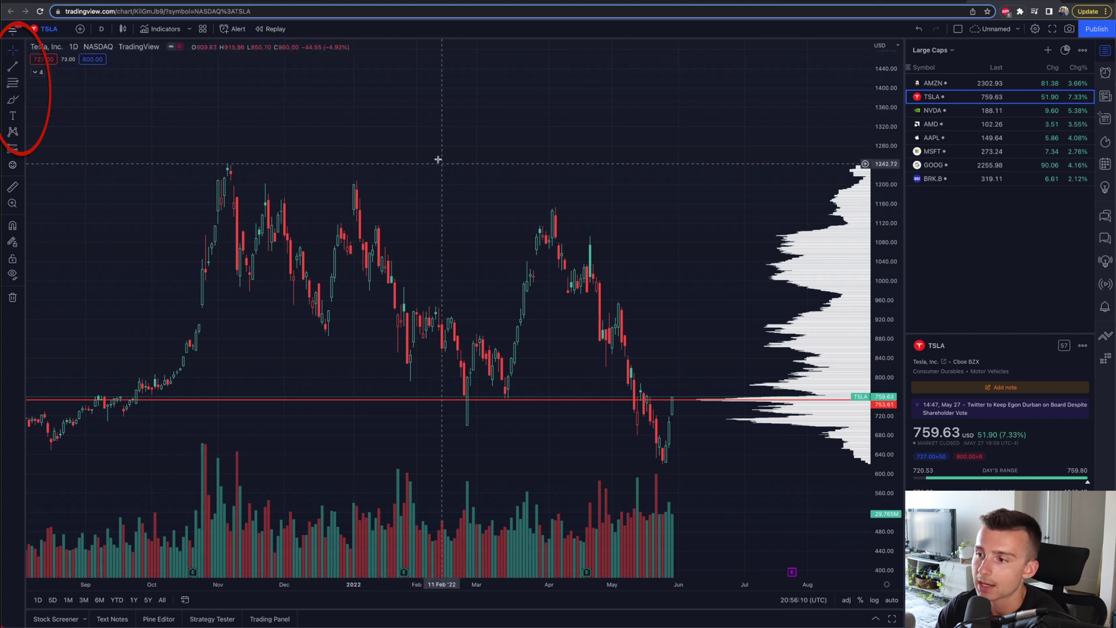
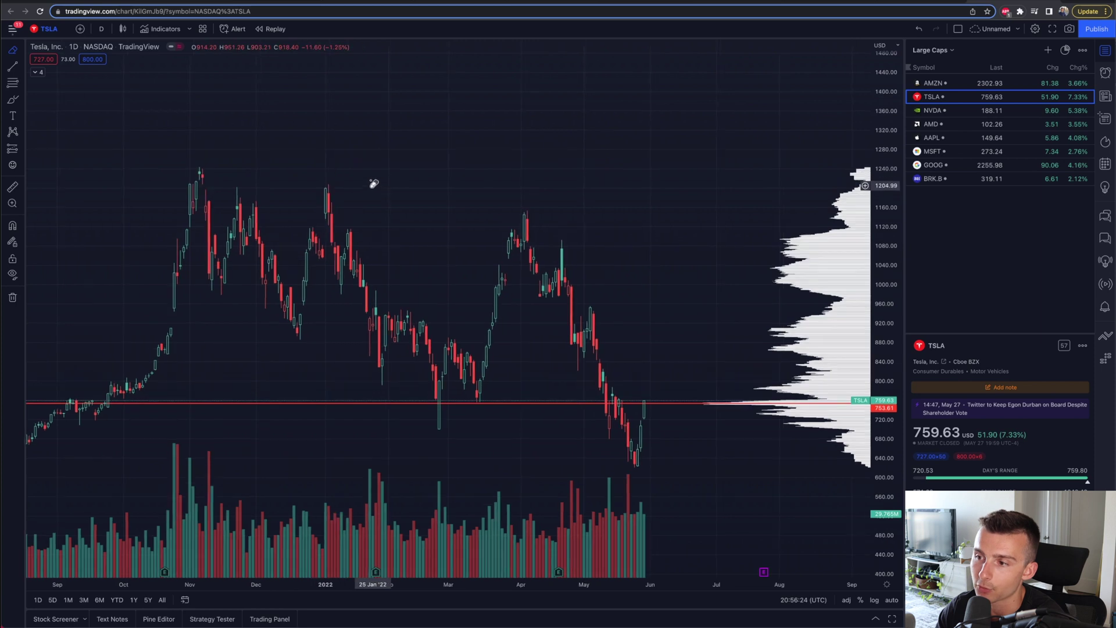
click(19, 52)
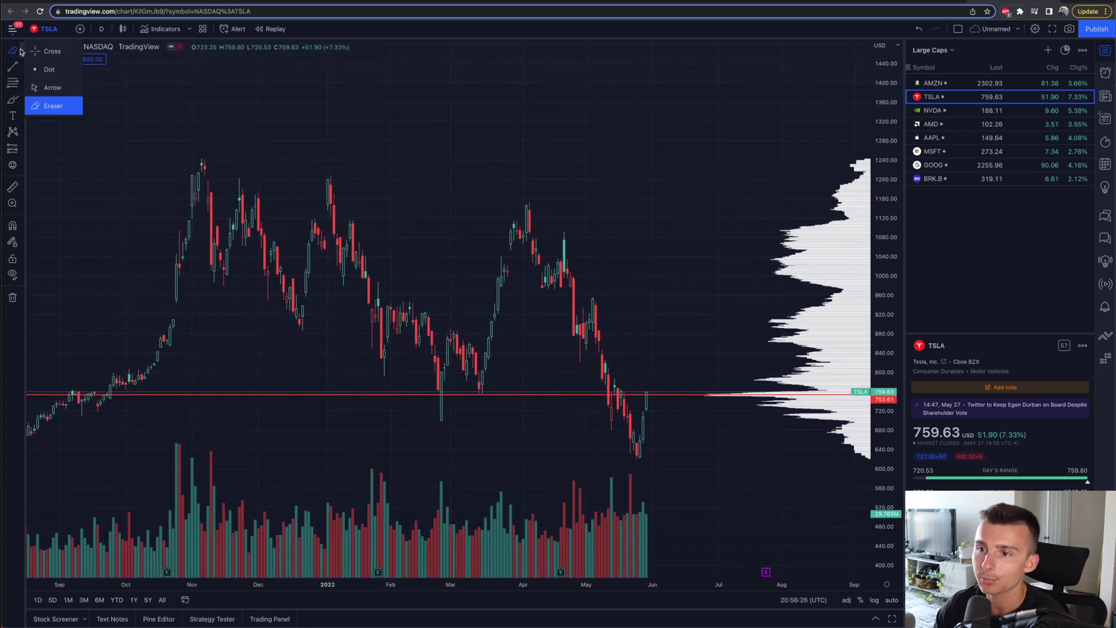
click(45, 50)
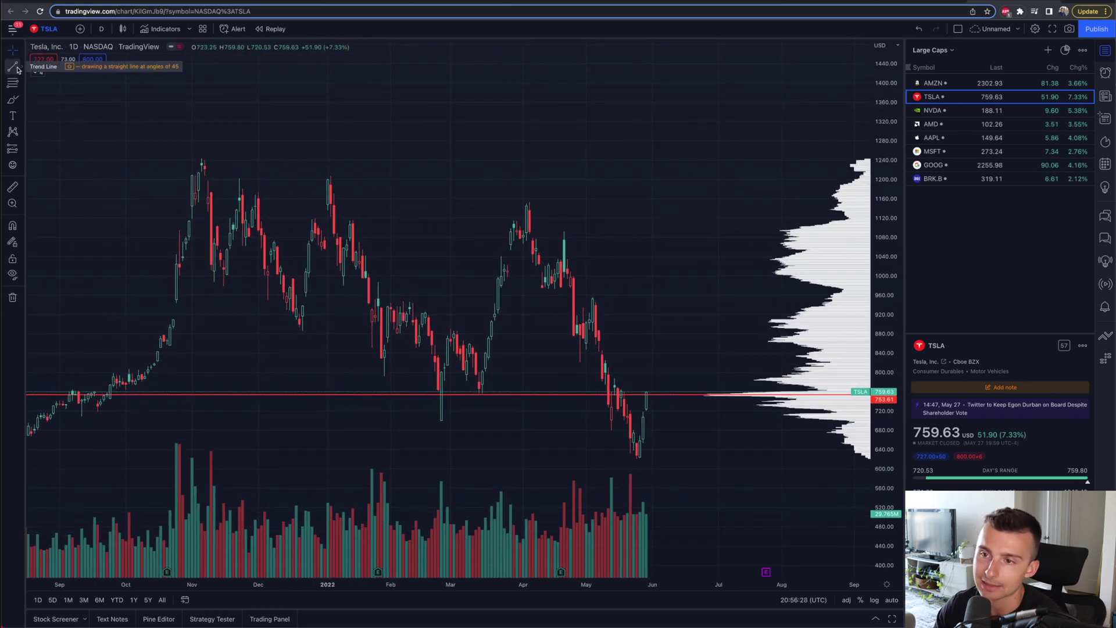
Draw a horizontal line across the TSLA chart at about 1150 USD, level with the early-April peak.
click(20, 70)
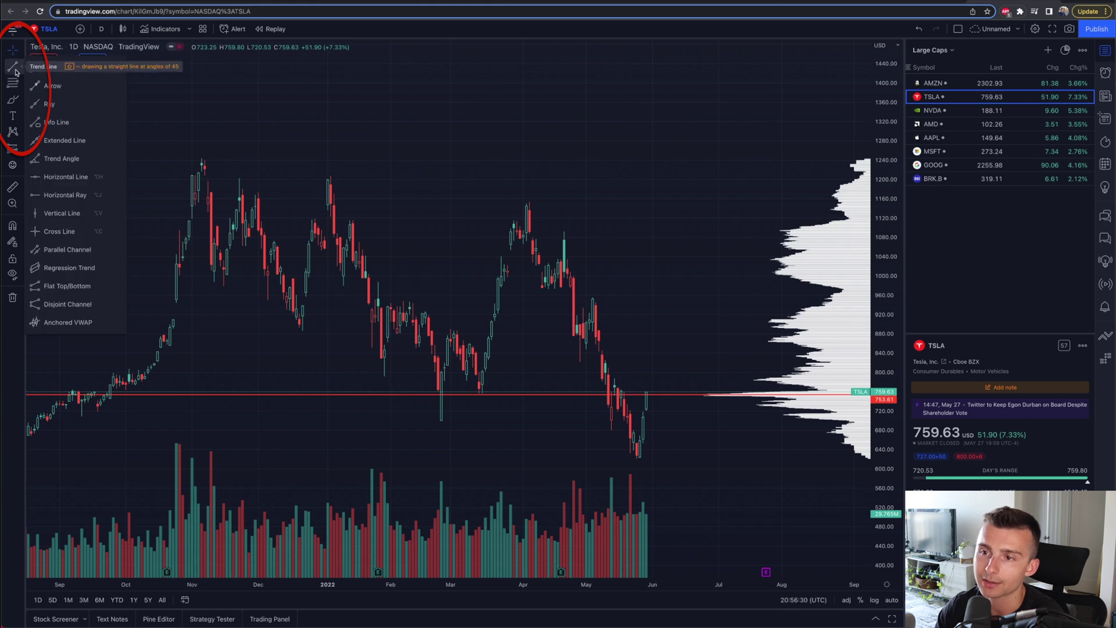
click(22, 70)
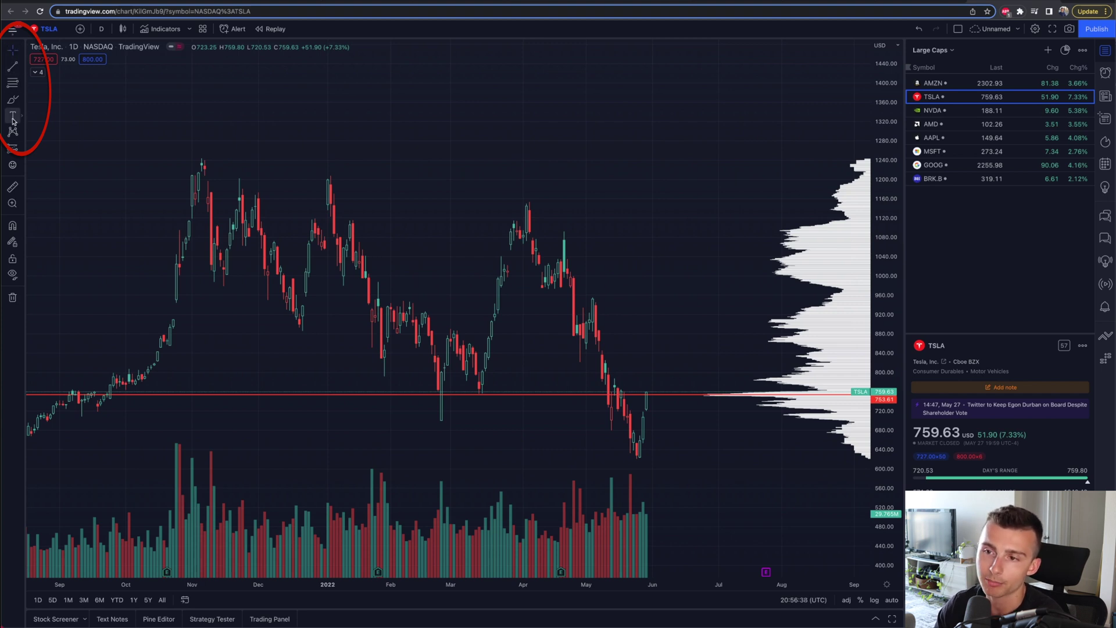
click(21, 68)
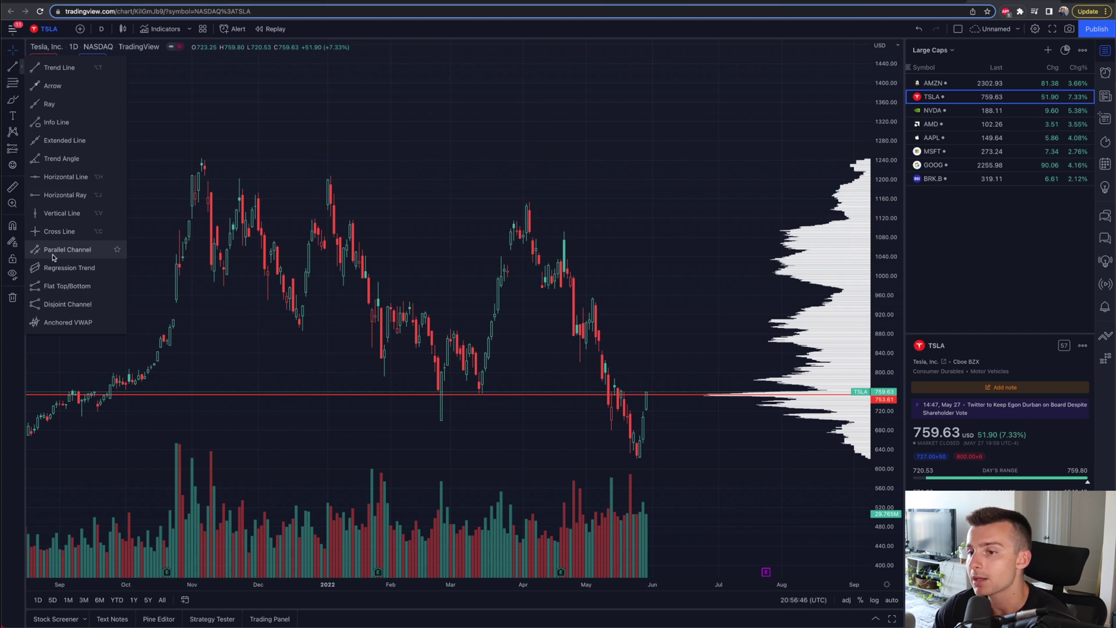
click(55, 178)
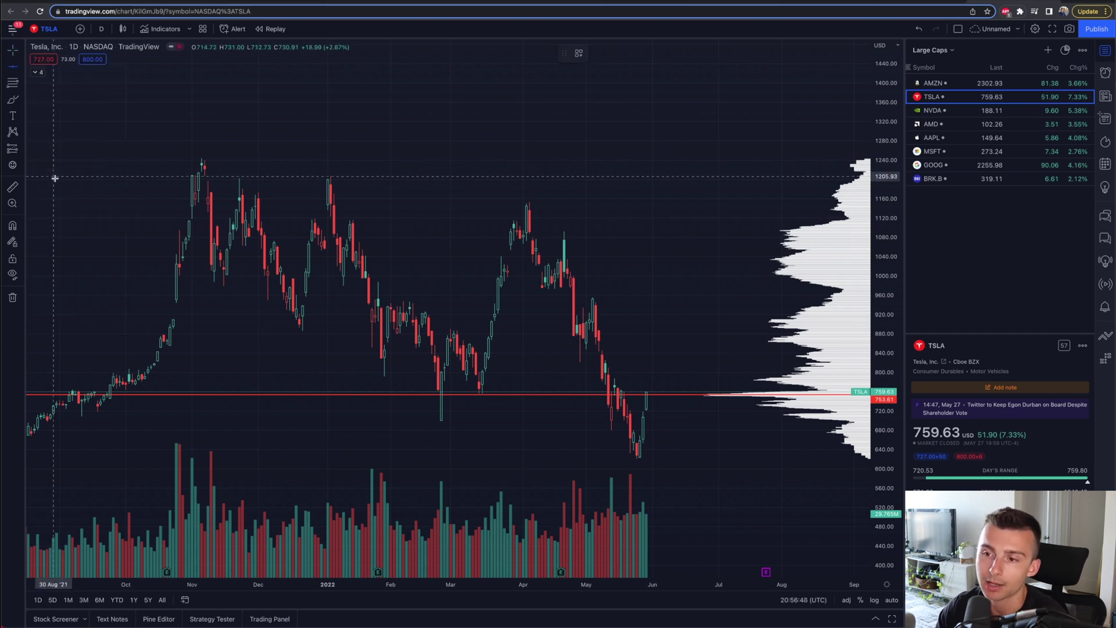
click(448, 203)
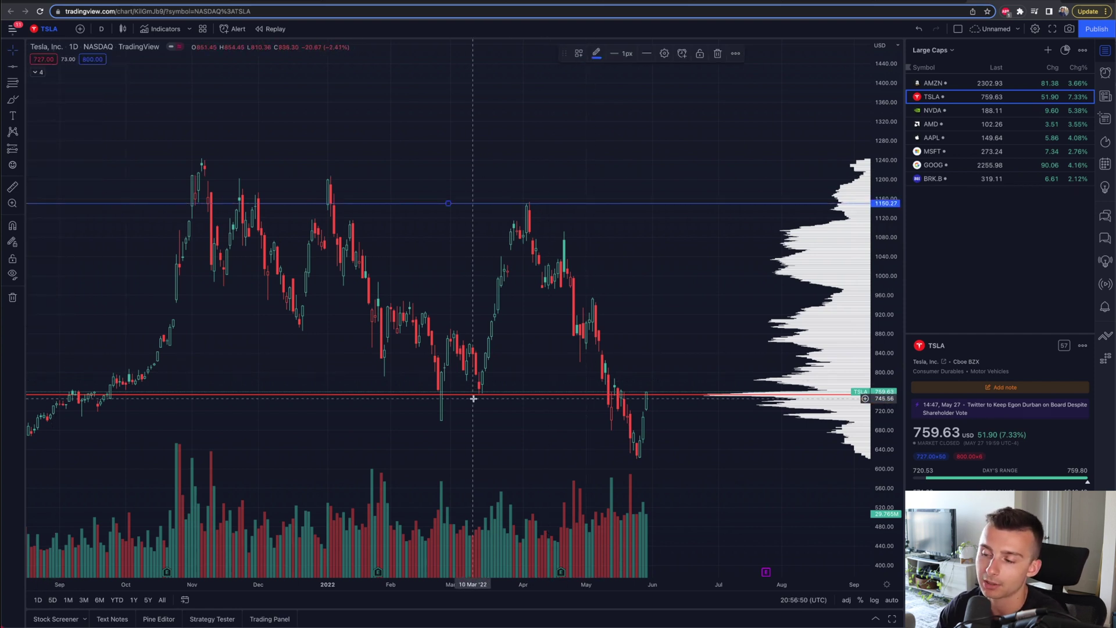
click(499, 234)
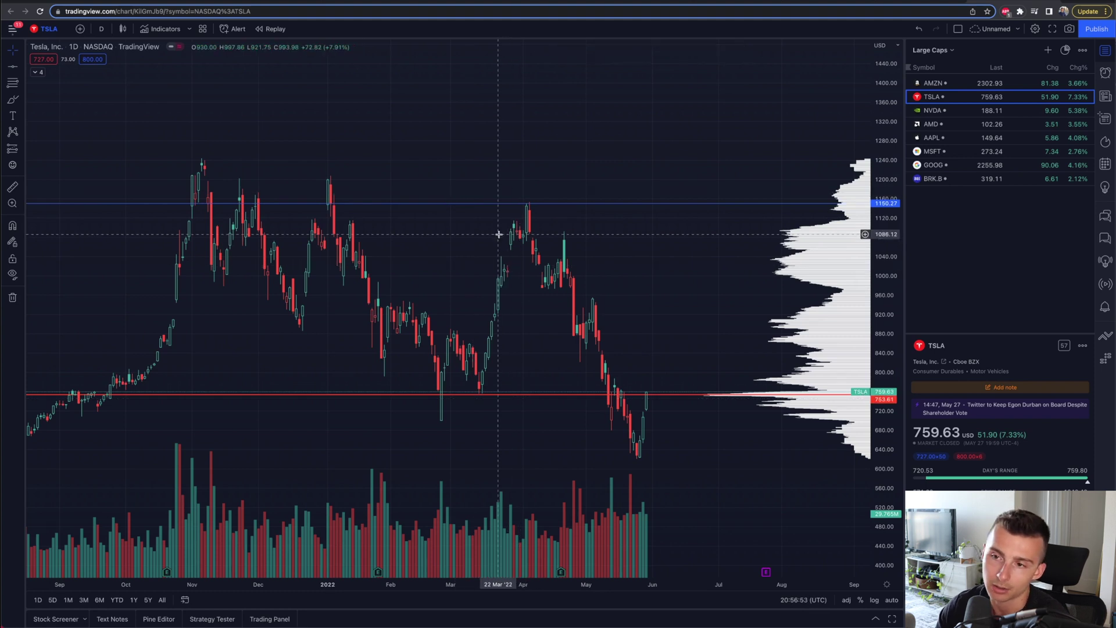
Draw two more horizontal lines across the TSLA chart, at about 1208 USD and about 1243 USD.
click(13, 70)
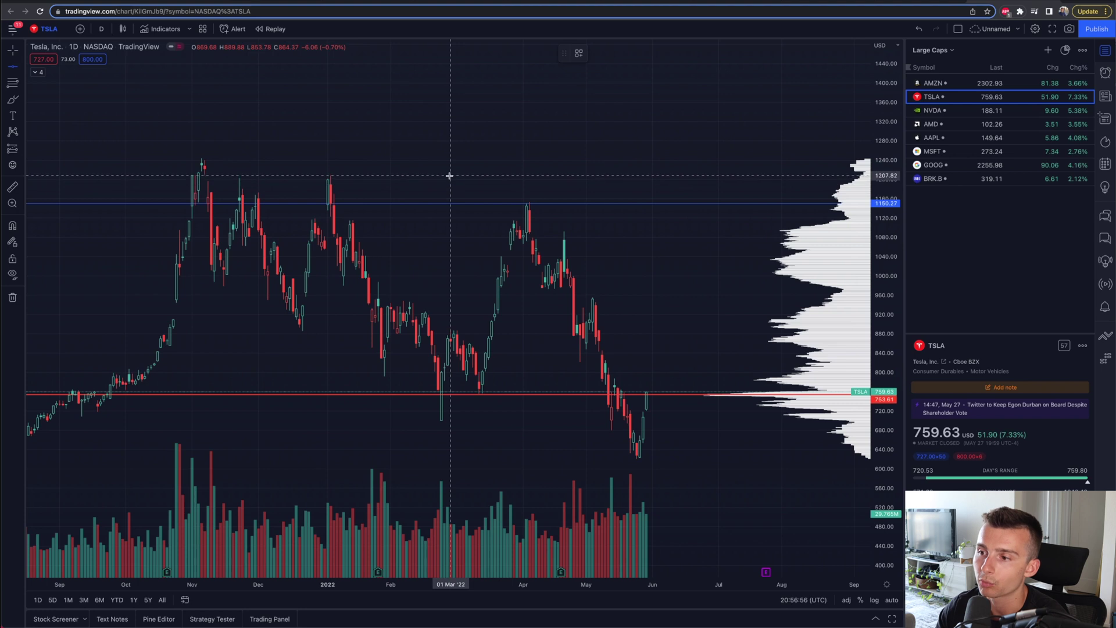
click(448, 175)
click(11, 67)
click(209, 158)
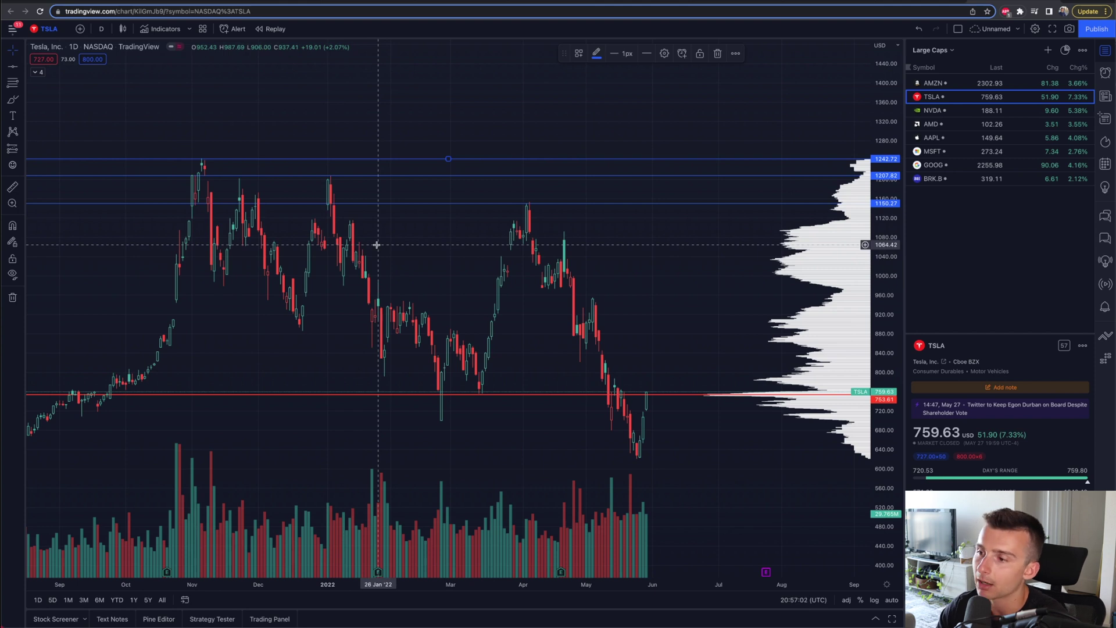
Undo the three horizontal lines drawn across the TSLA price peaks.
key(ctrl+z)
key(ctrl+z)
key(ctrl+z)
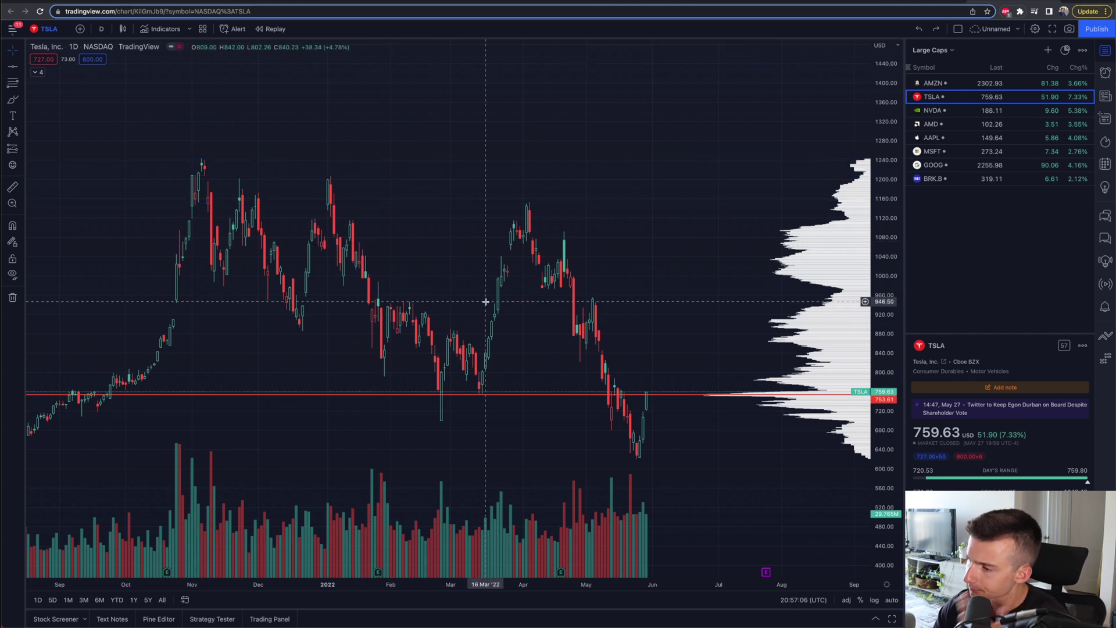
Draw a trend line from the early-November peak at about 1246 USD, along the descending highs, to about 1087 USD in late July.
click(20, 70)
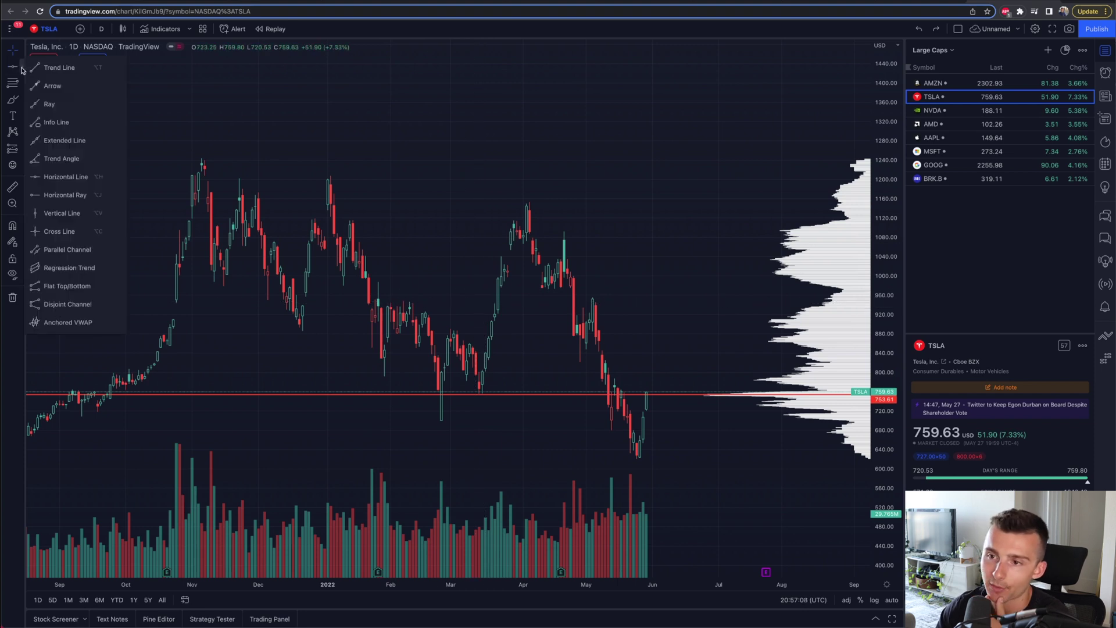
click(52, 67)
scroll(361, 207, right, 2)
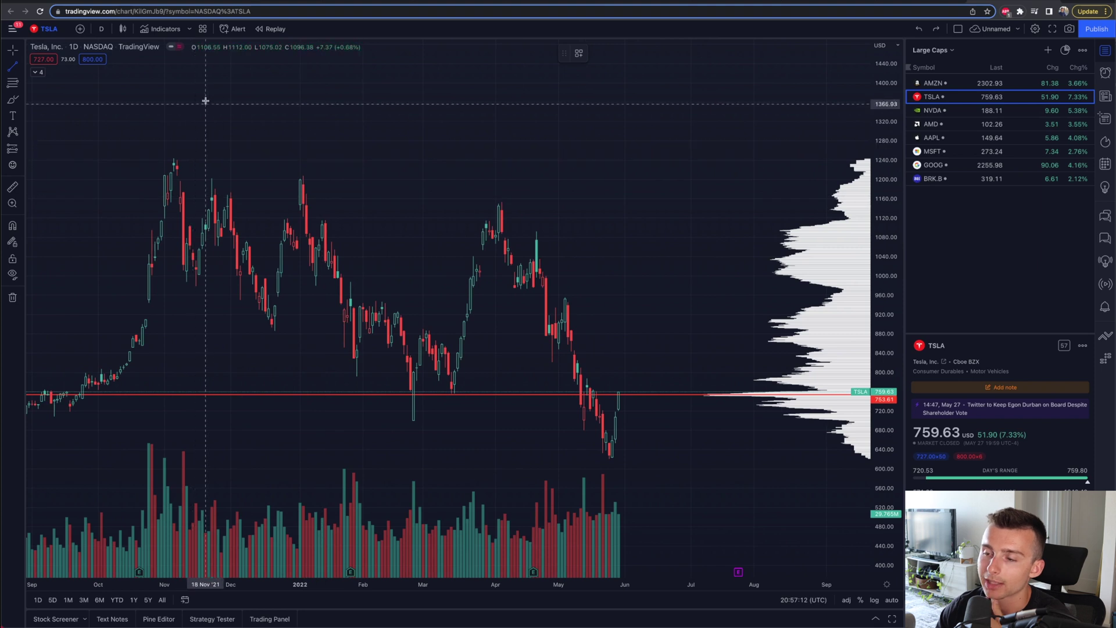
click(176, 157)
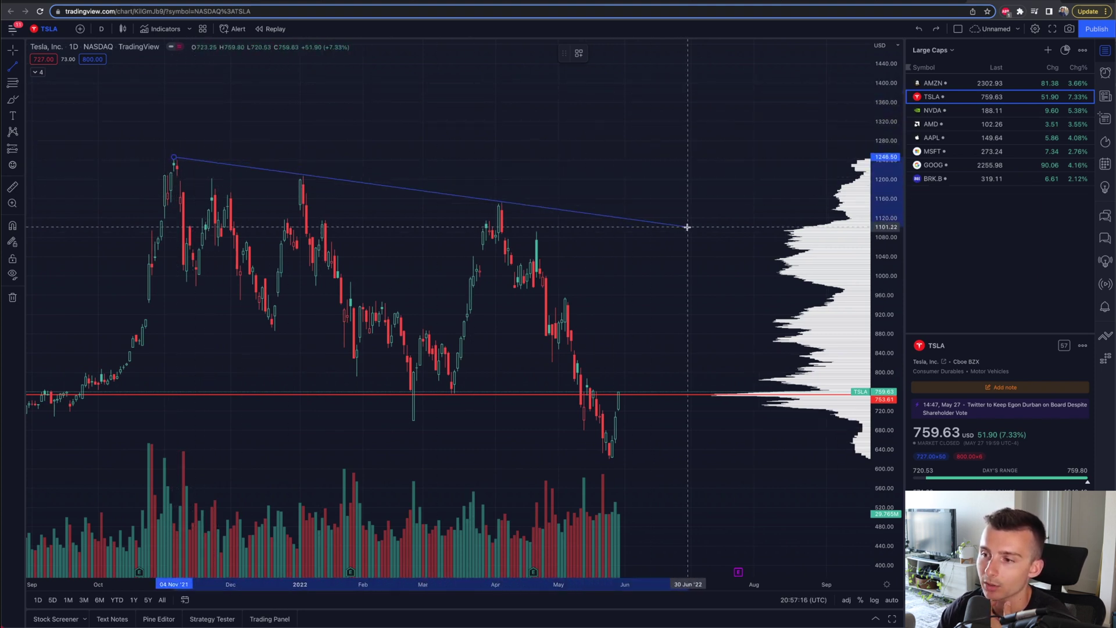
click(734, 233)
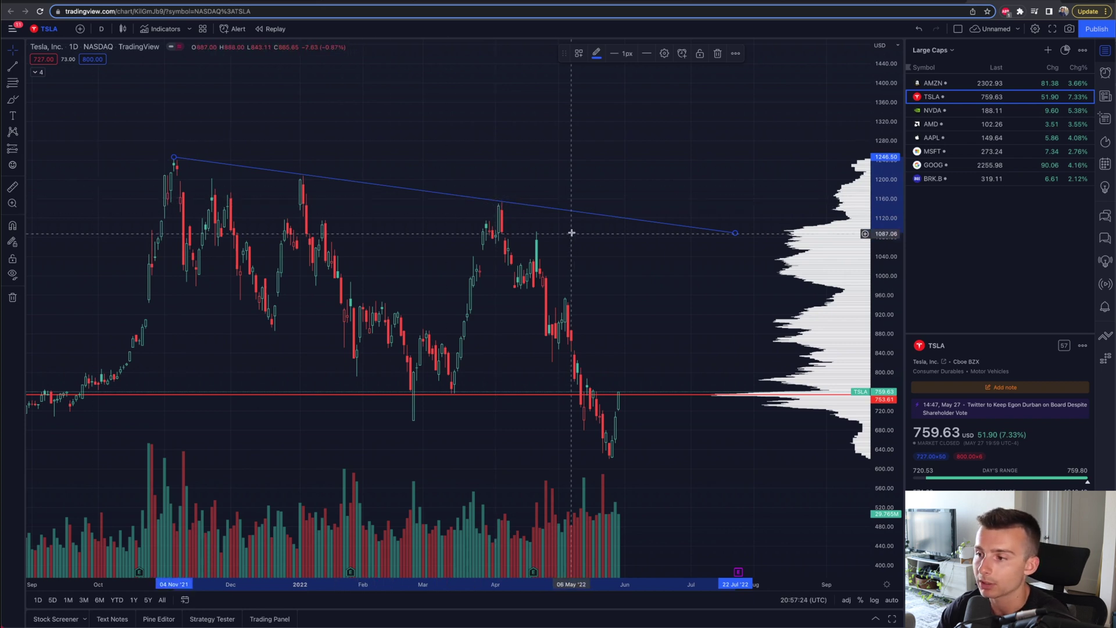
drag(570, 231, 573, 190)
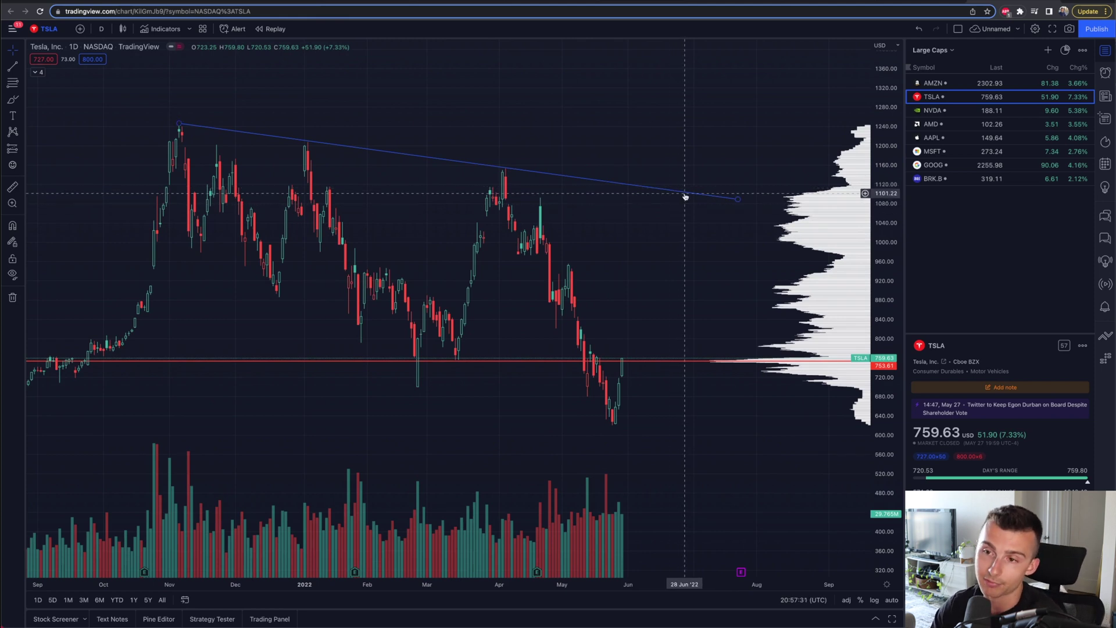
Try a Fib Retracement from about 806 USD on 21 March to about 659 USD on 11 April, and delete it.
click(20, 84)
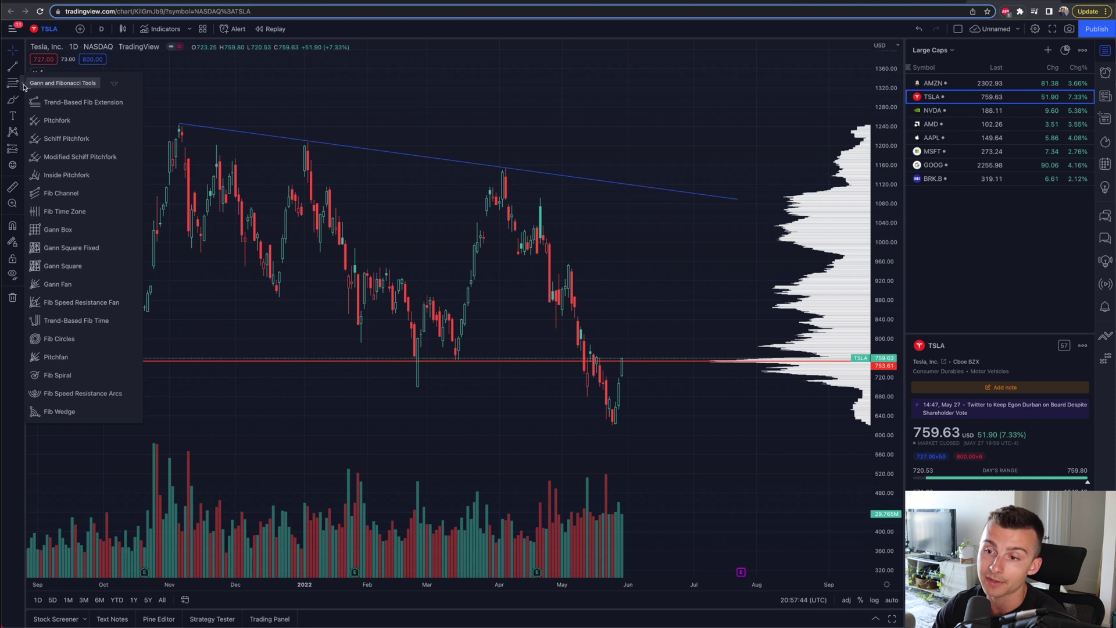
click(56, 85)
click(471, 335)
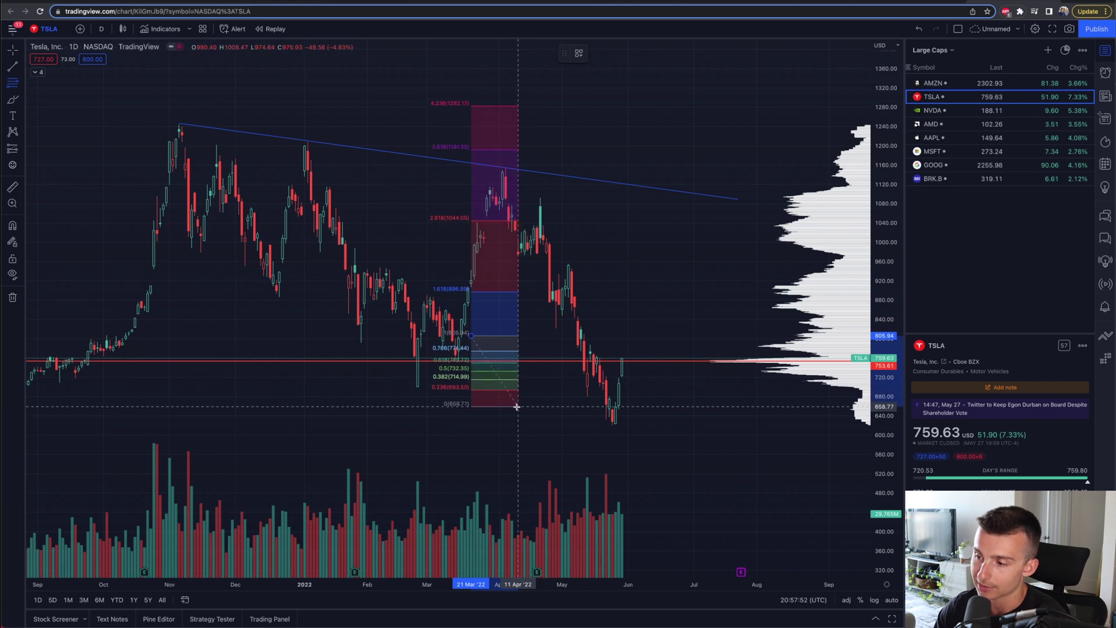
click(517, 407)
key(Delete)
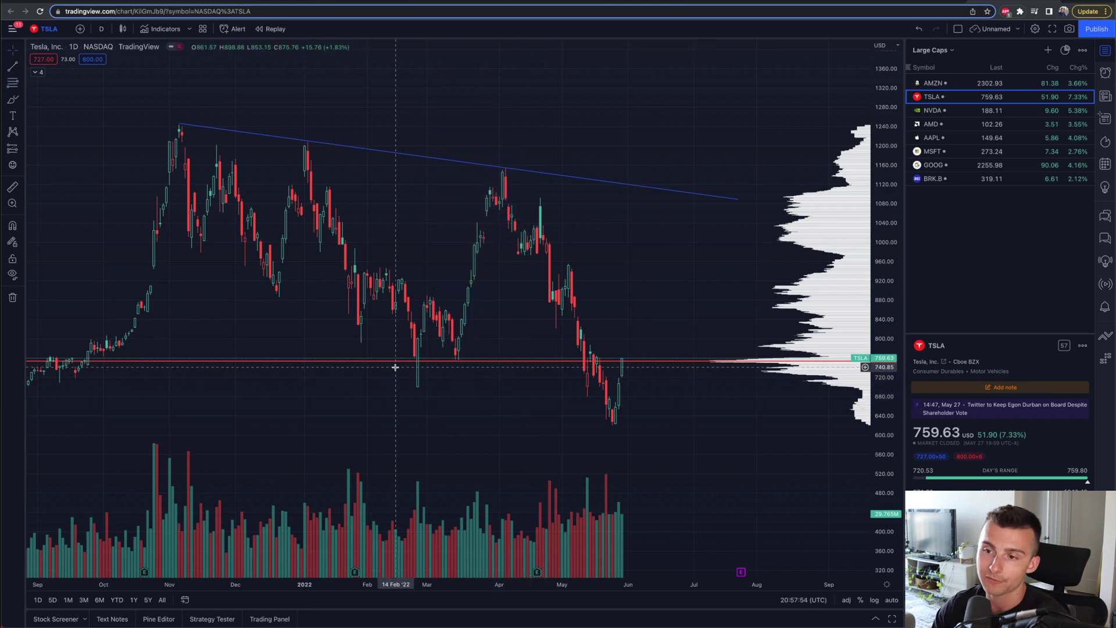
Use the Brush to circle the April, January and November peaks along the trend line.
click(21, 100)
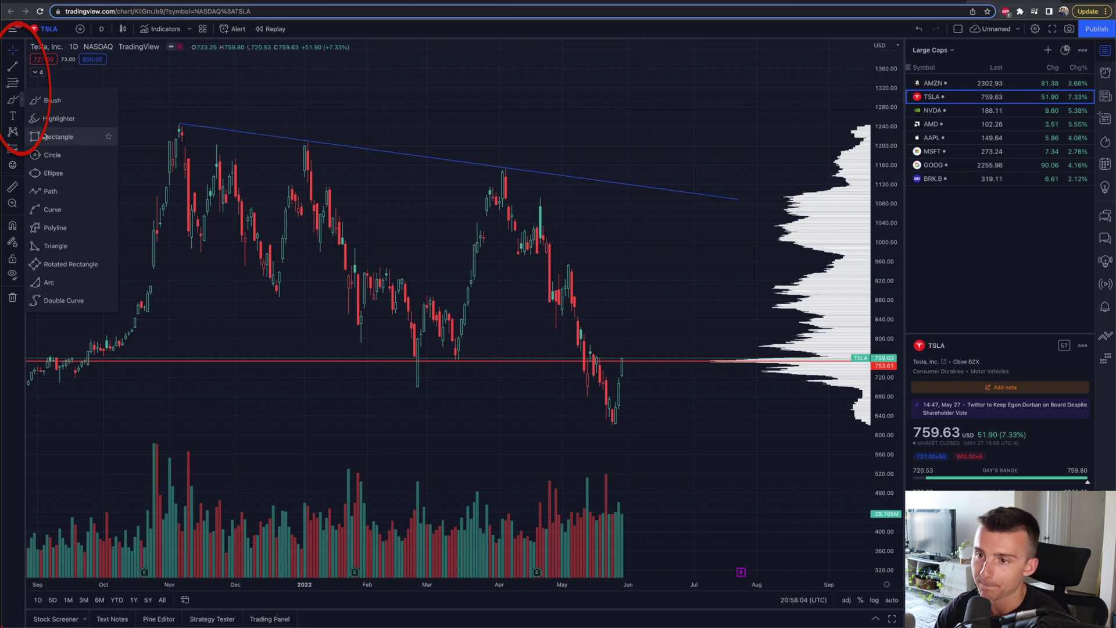
click(52, 100)
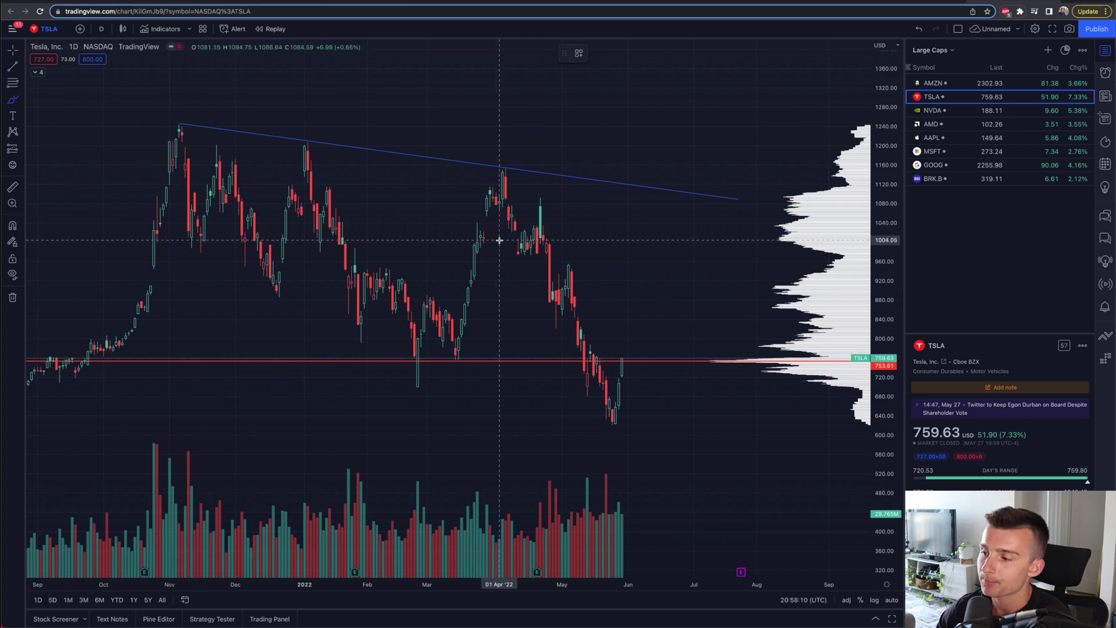
scroll(613, 276, right, 3)
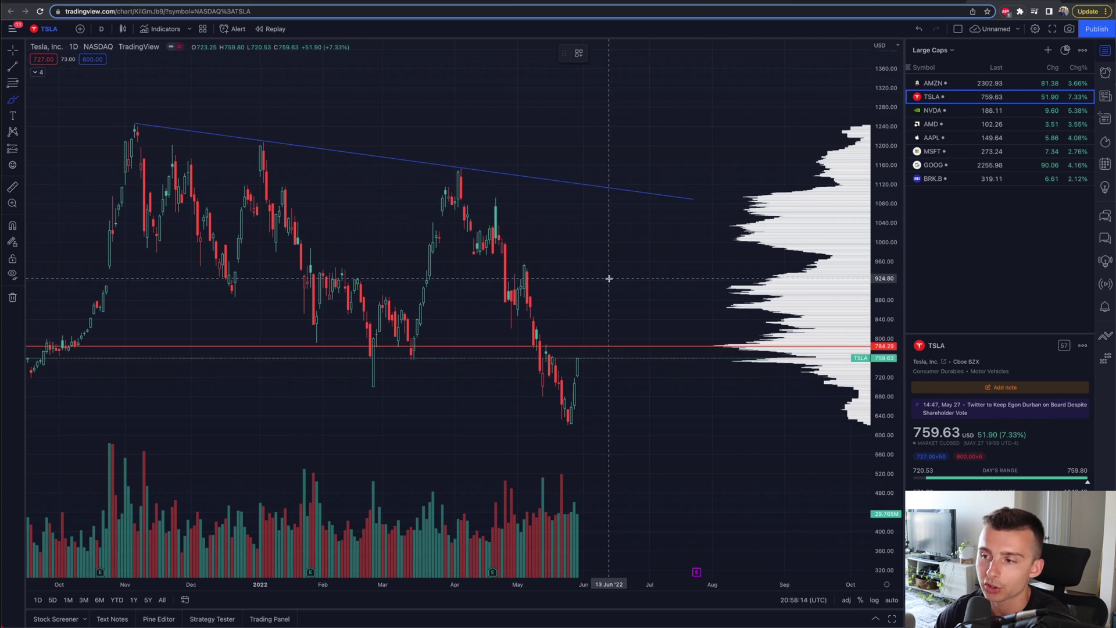
mouse_move(468, 153)
mouse_down()
mouse_move(434, 155)
mouse_move(455, 196)
mouse_move(468, 152)
mouse_up()
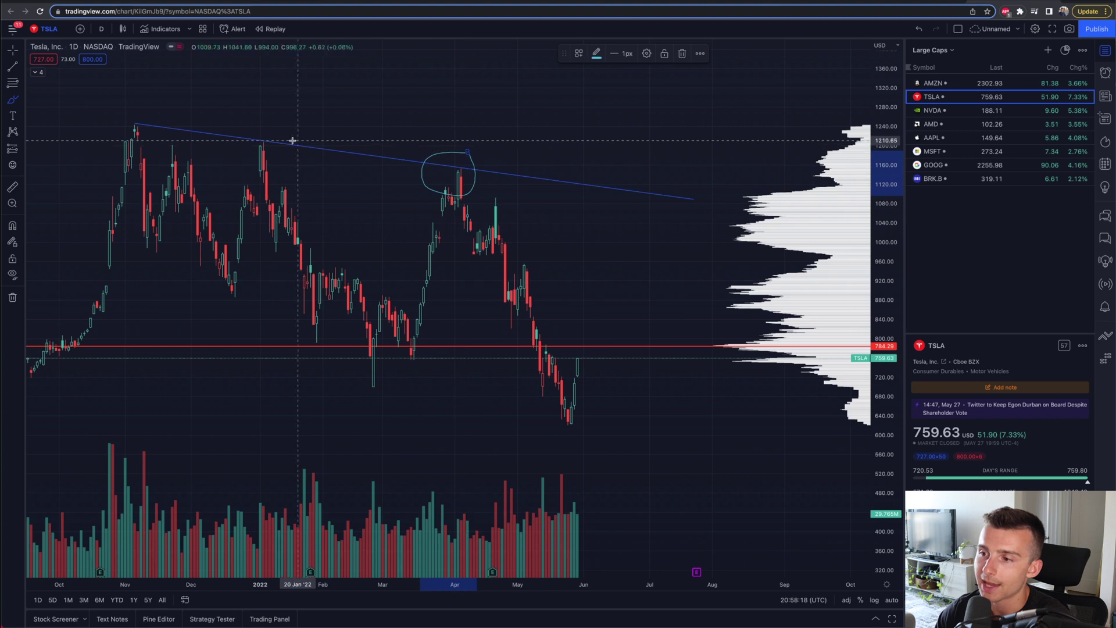
drag(256, 129, 257, 129)
mouse_move(136, 115)
mouse_down()
mouse_move(150, 127)
mouse_move(134, 109)
mouse_up()
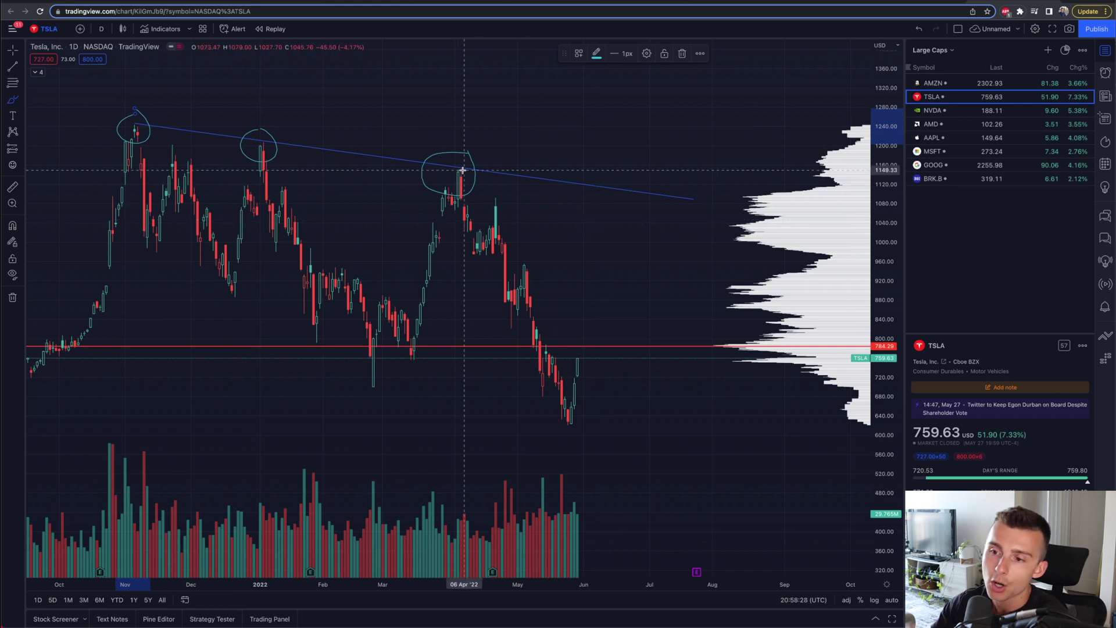
Set the brush circle around the November peak to cyan with a 4px line thickness.
scroll(463, 170, up, 3)
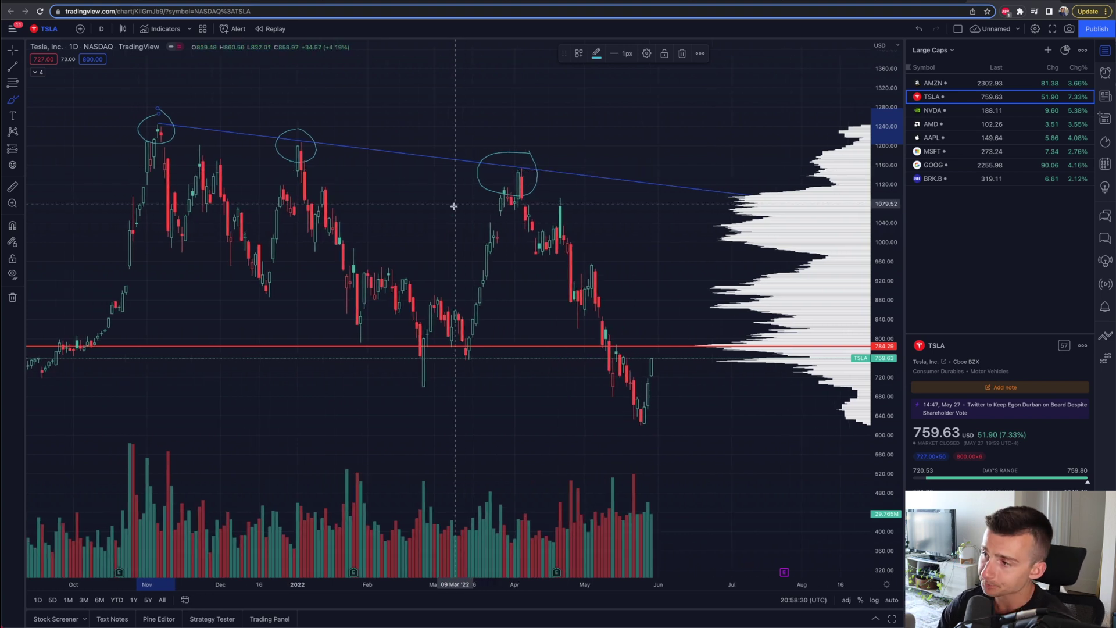
mouse_move(567, 57)
mouse_down()
mouse_move(526, 81)
mouse_move(434, 85)
mouse_up()
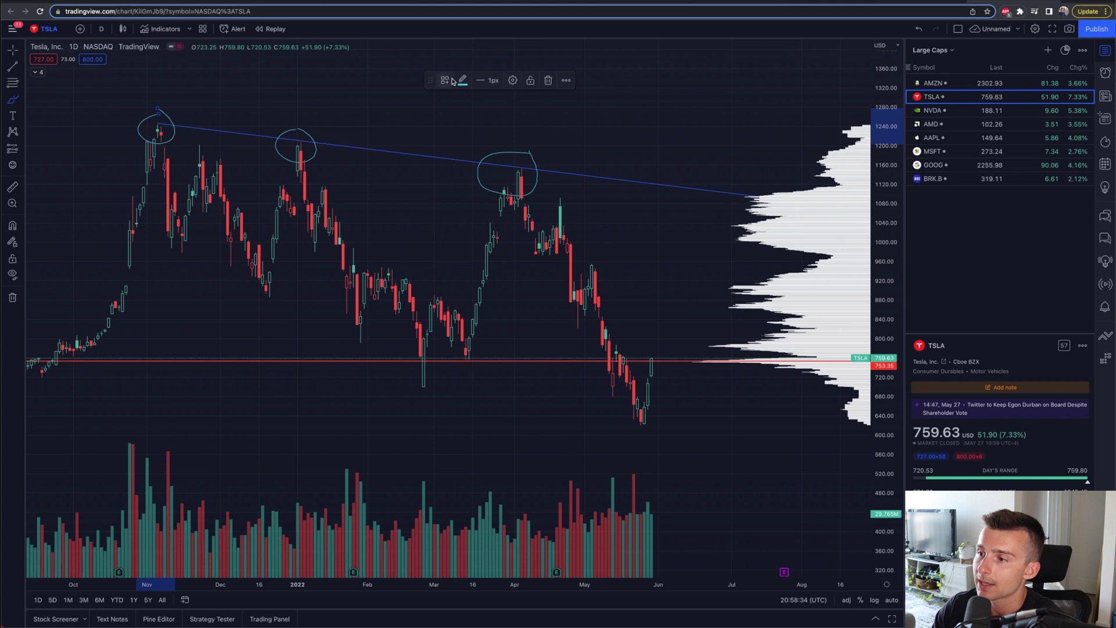
click(463, 81)
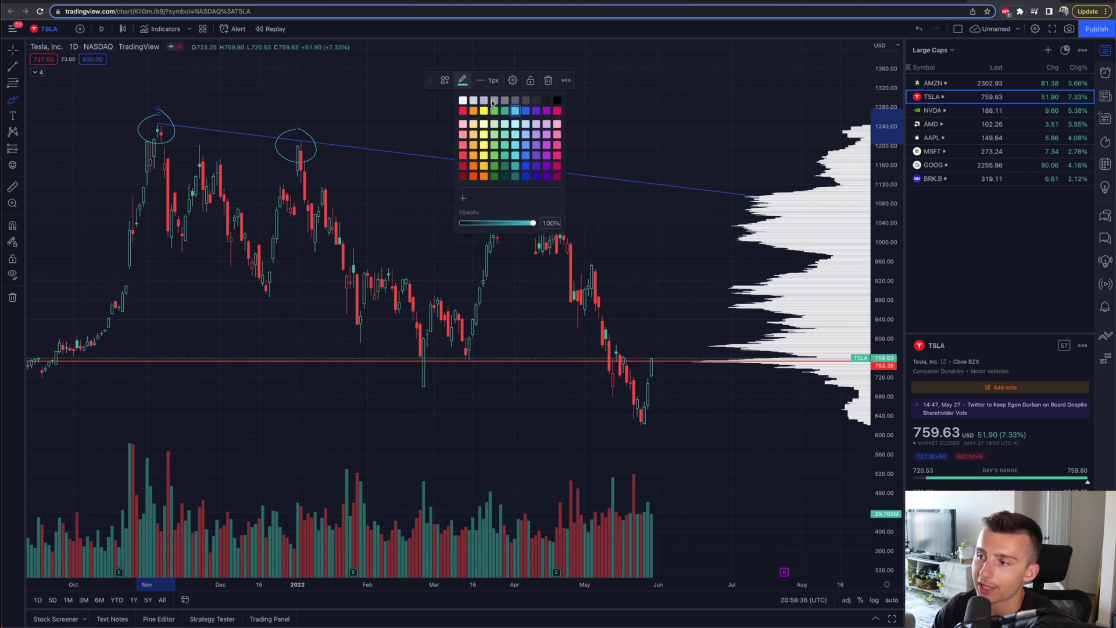
click(516, 112)
click(483, 81)
click(496, 143)
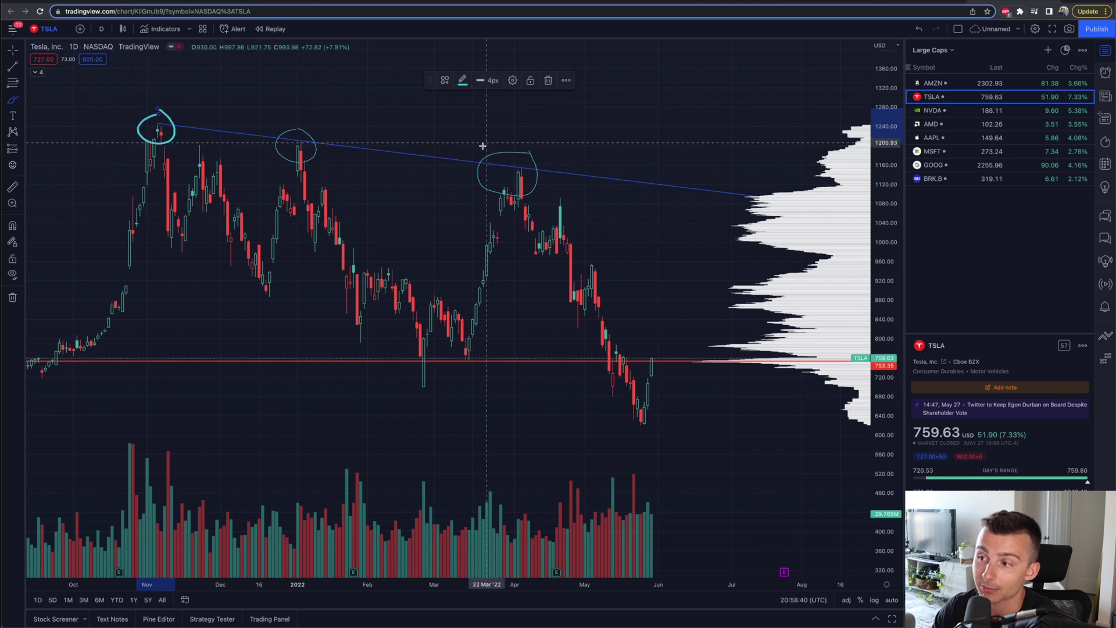
Brush a larger circle around the March to early-May price swing and add a second stroke inside it.
mouse_move(538, 141)
mouse_down()
mouse_move(418, 155)
mouse_move(593, 236)
mouse_move(555, 145)
mouse_move(522, 130)
mouse_up()
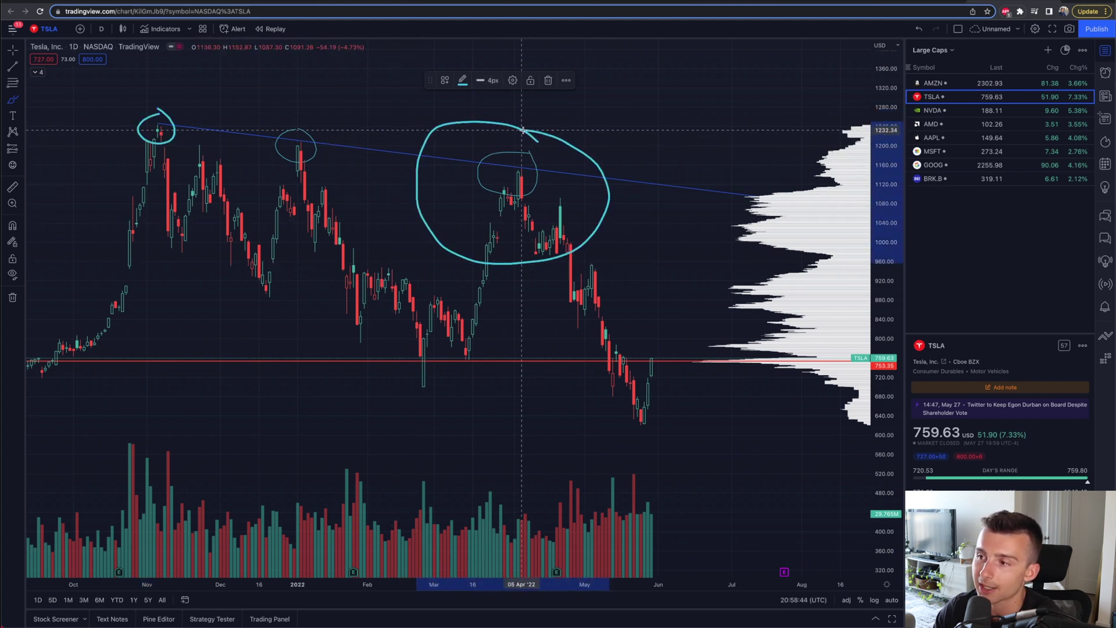
click(530, 83)
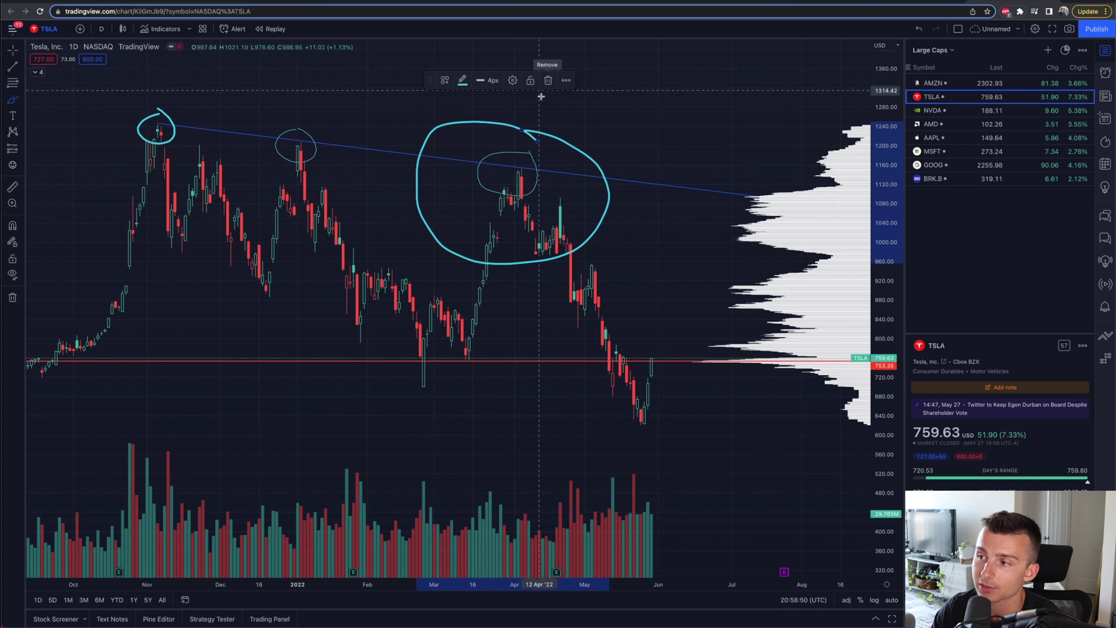
mouse_move(536, 140)
mouse_down()
mouse_move(491, 168)
mouse_move(581, 181)
mouse_up()
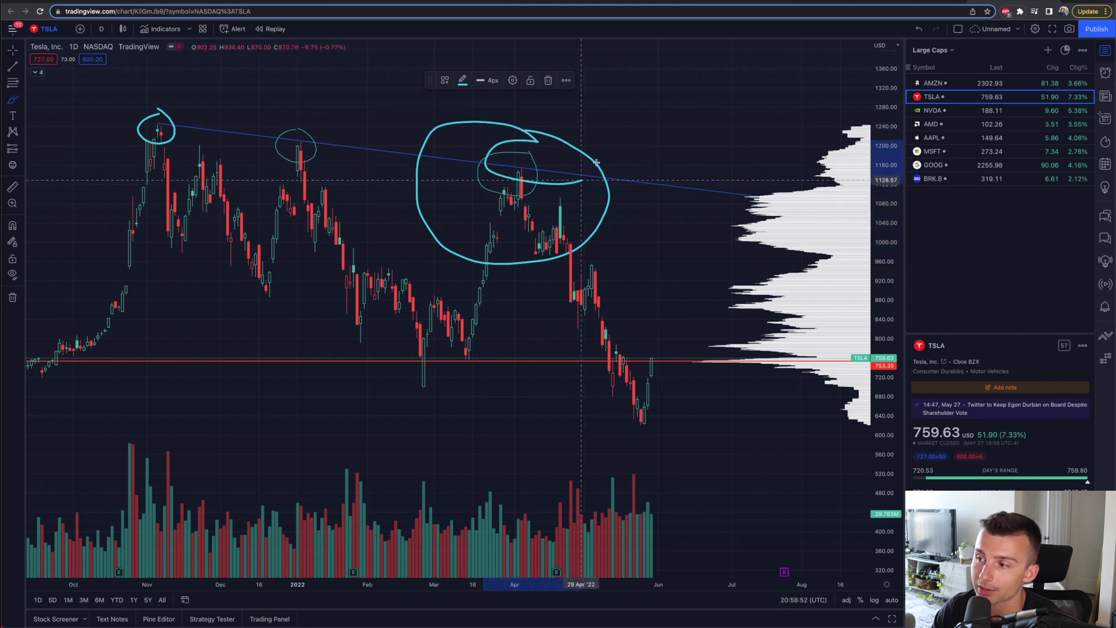
Delete the extra brush stroke and remove all remaining drawings from the chart, keeping the indicators.
click(548, 81)
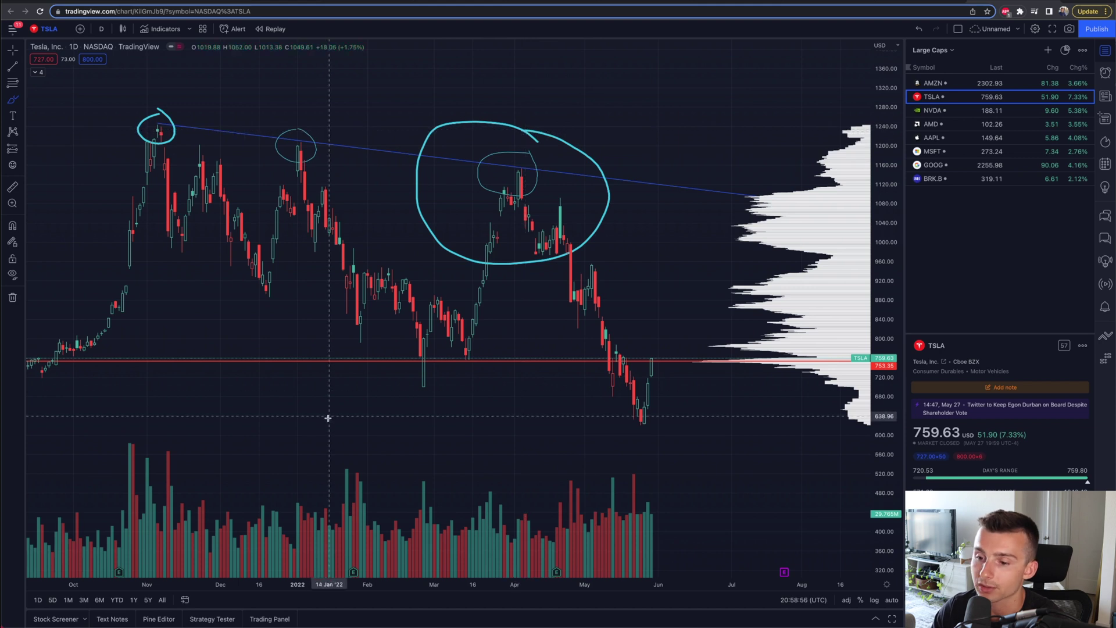
click(22, 299)
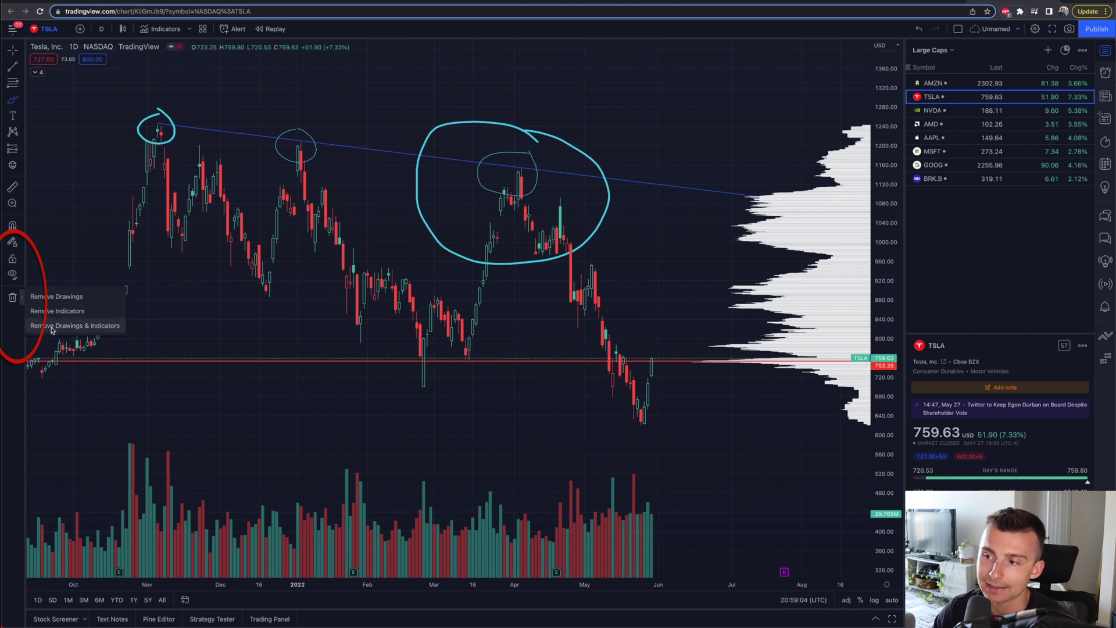
click(57, 298)
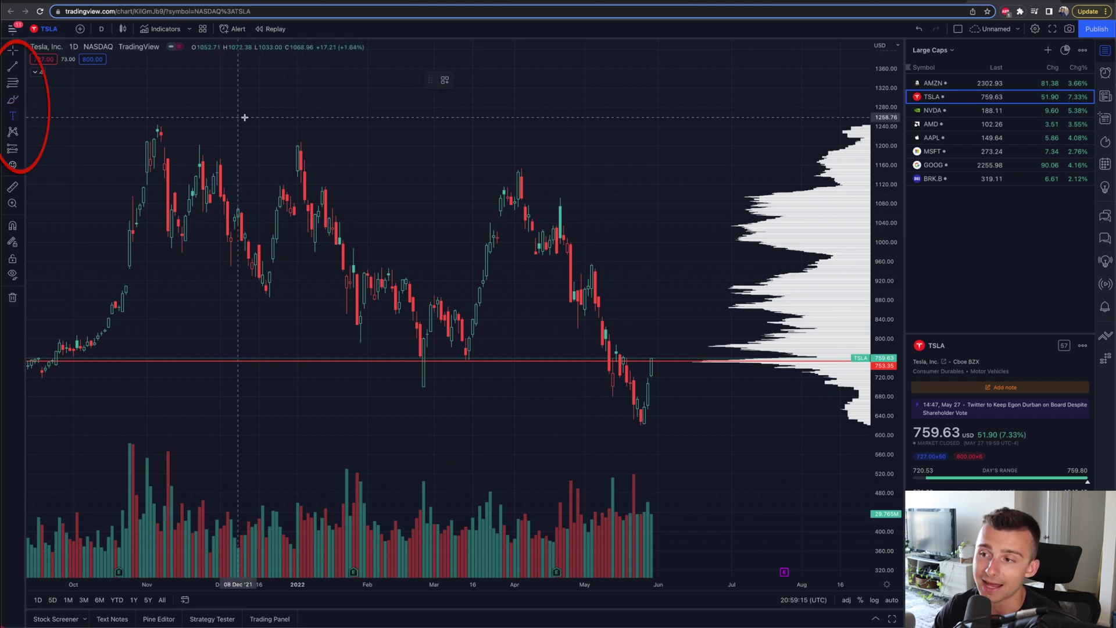
Add a bold text annotation reading "NEW HIGH TOUCH- Resistance" at about 1317 USD in late January.
click(21, 119)
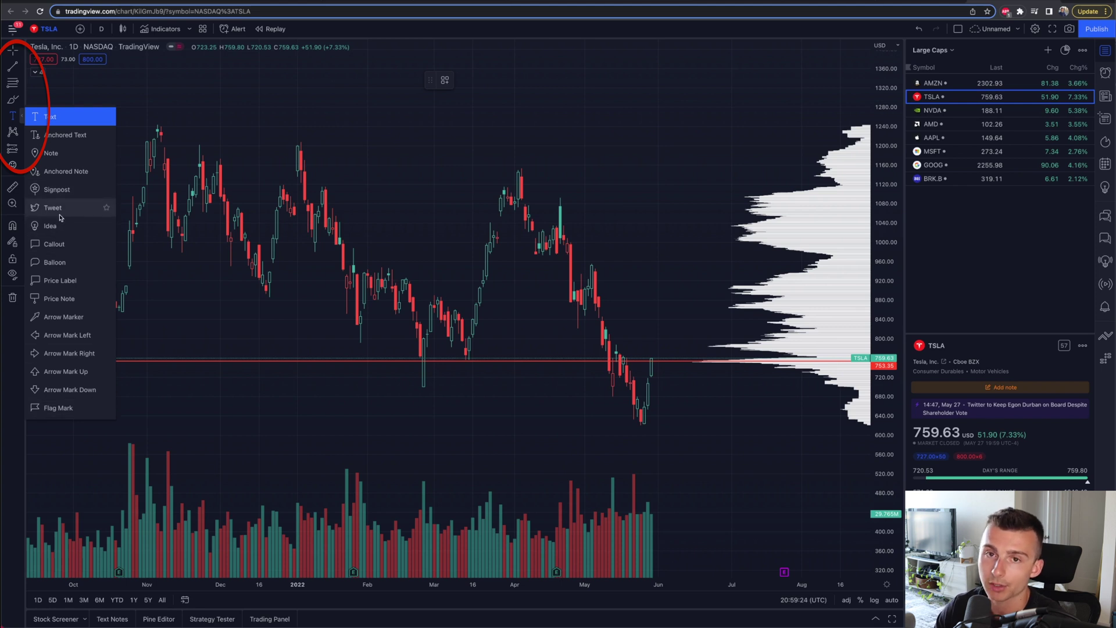
click(46, 120)
click(347, 89)
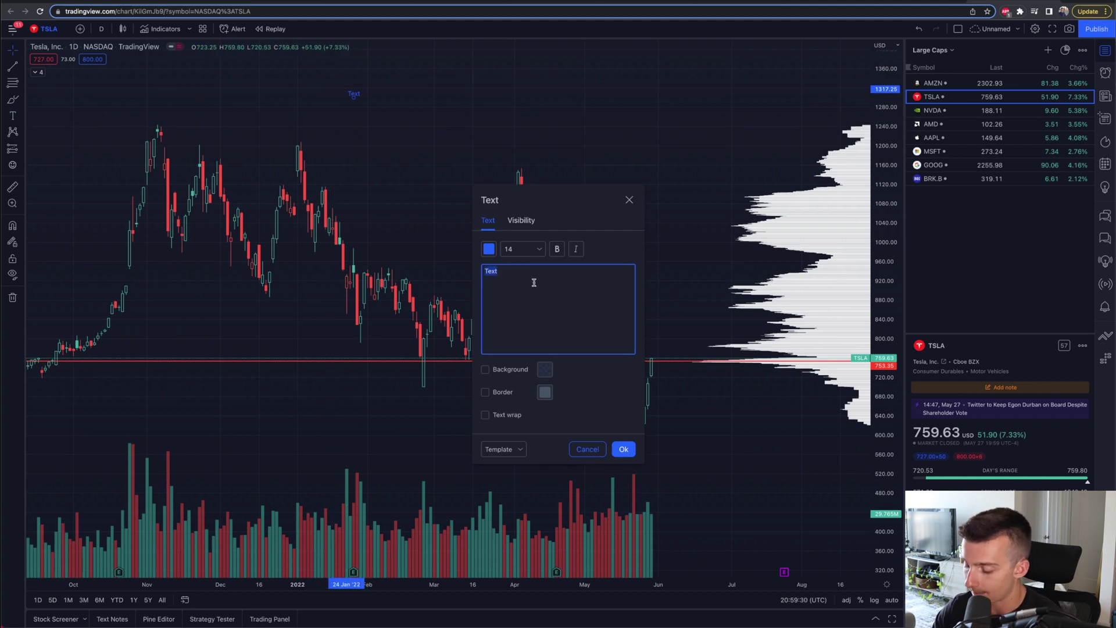
text(TE)
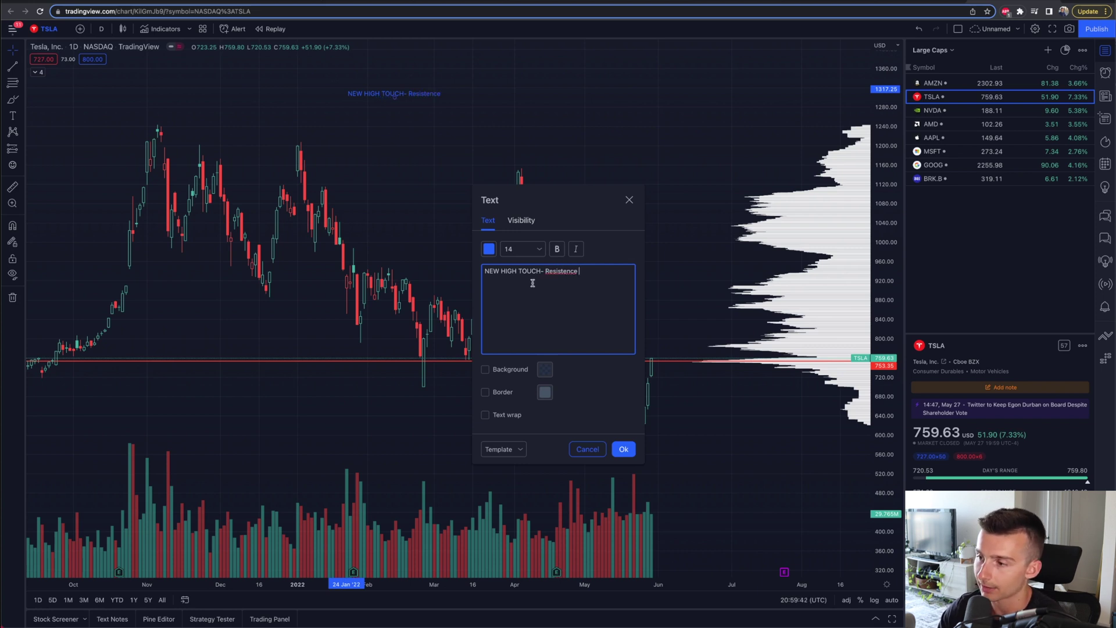
right_click(564, 271)
click(581, 276)
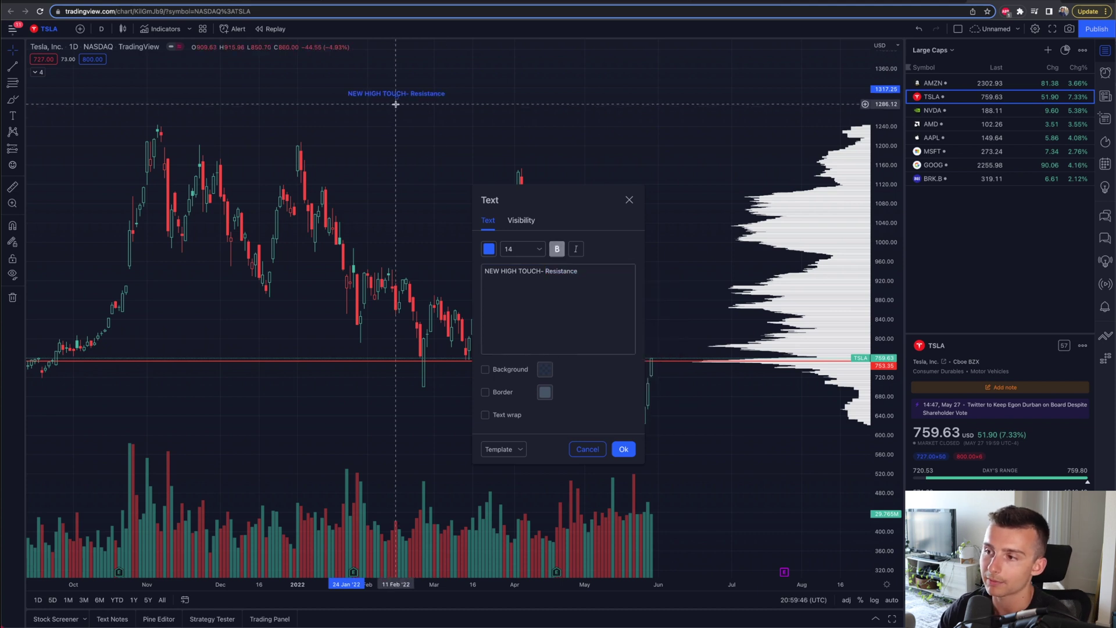
click(629, 200)
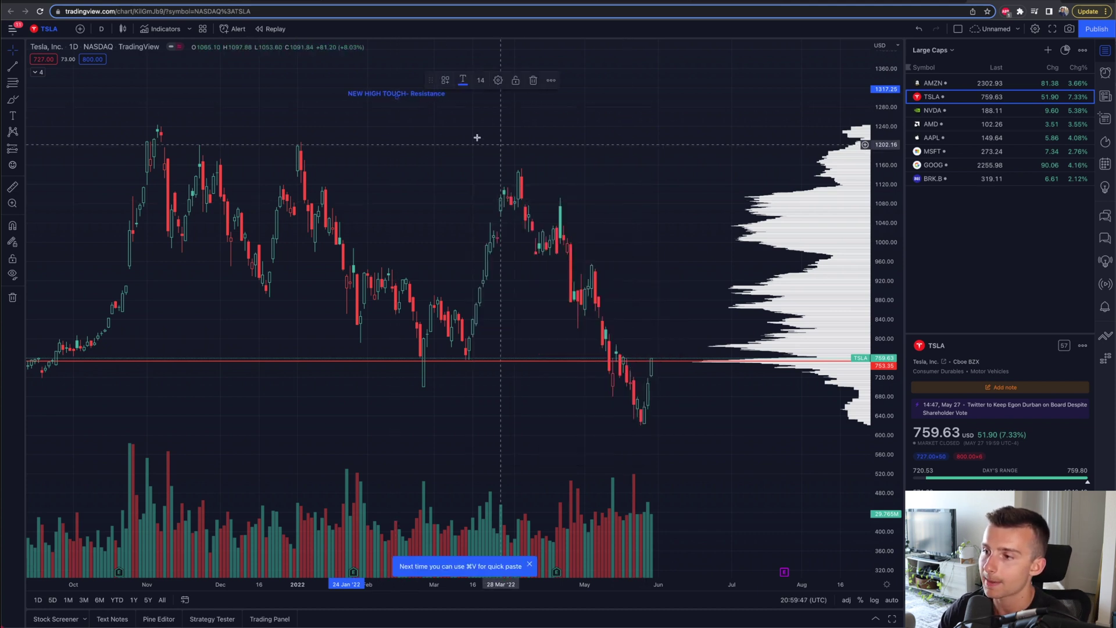
Move the resistance text to just above the April peak, at about 1189 USD, and set its font size to 28.
click(13, 53)
click(52, 52)
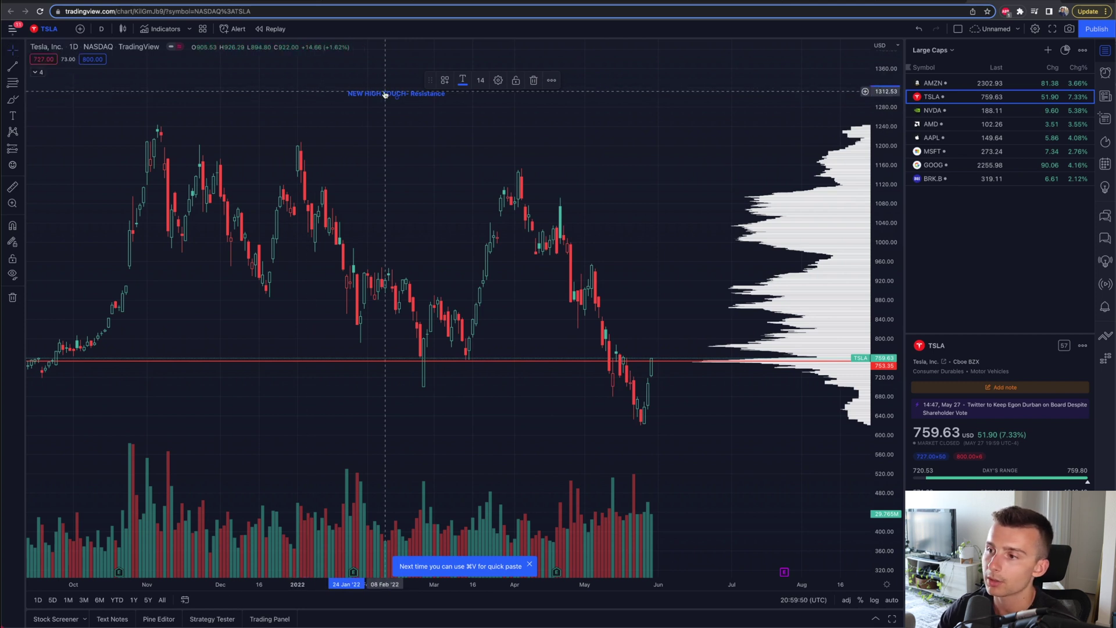
drag(397, 100, 550, 161)
click(481, 81)
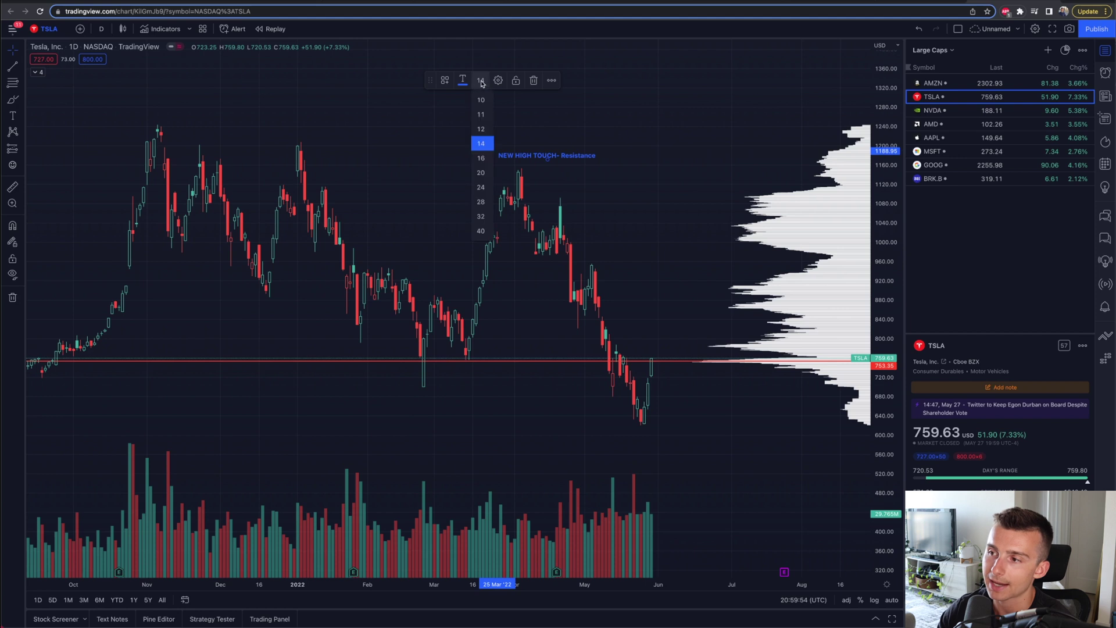
click(481, 202)
Move the enlarged resistance text up to about 1319 USD in early February and delete it.
drag(601, 170, 491, 109)
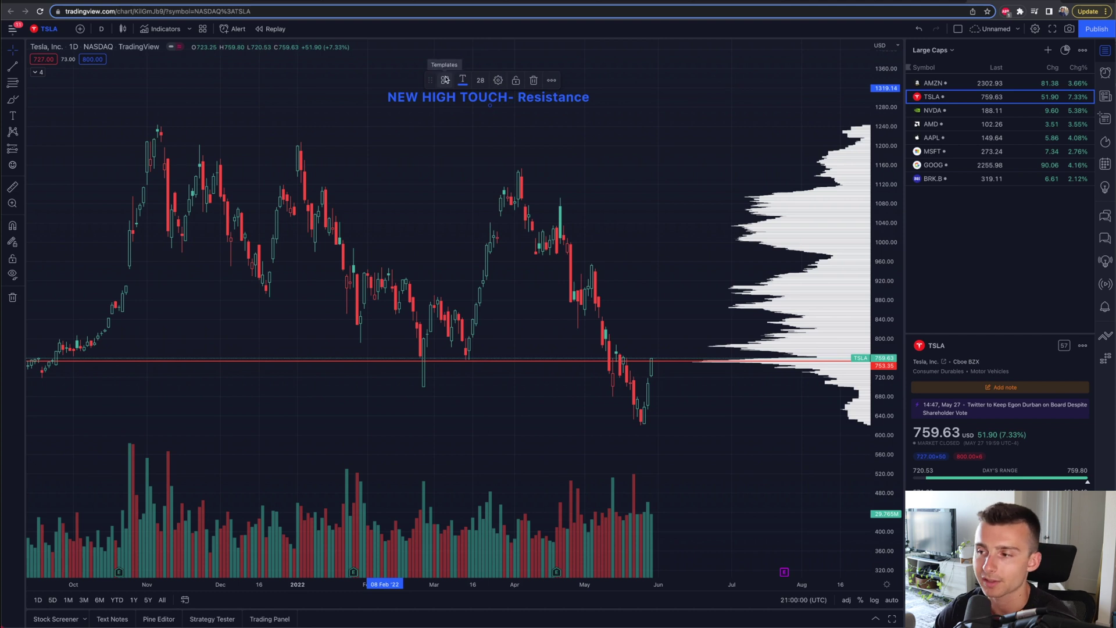
click(533, 82)
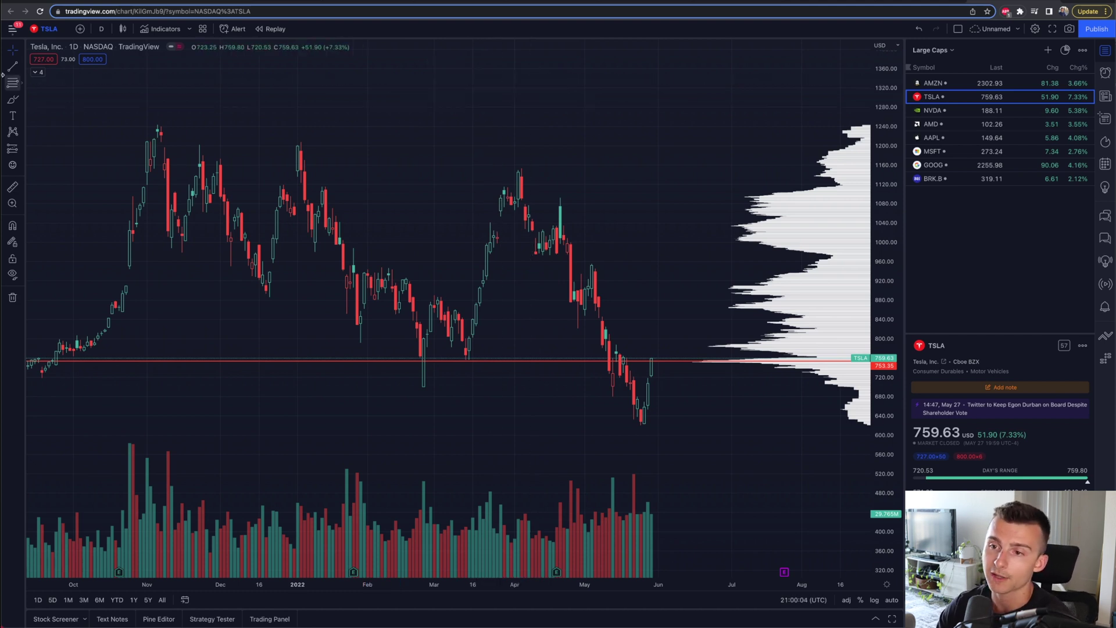
Place a long position at the latest candle on 27 May, with its entry at about 759.71 USD.
click(21, 133)
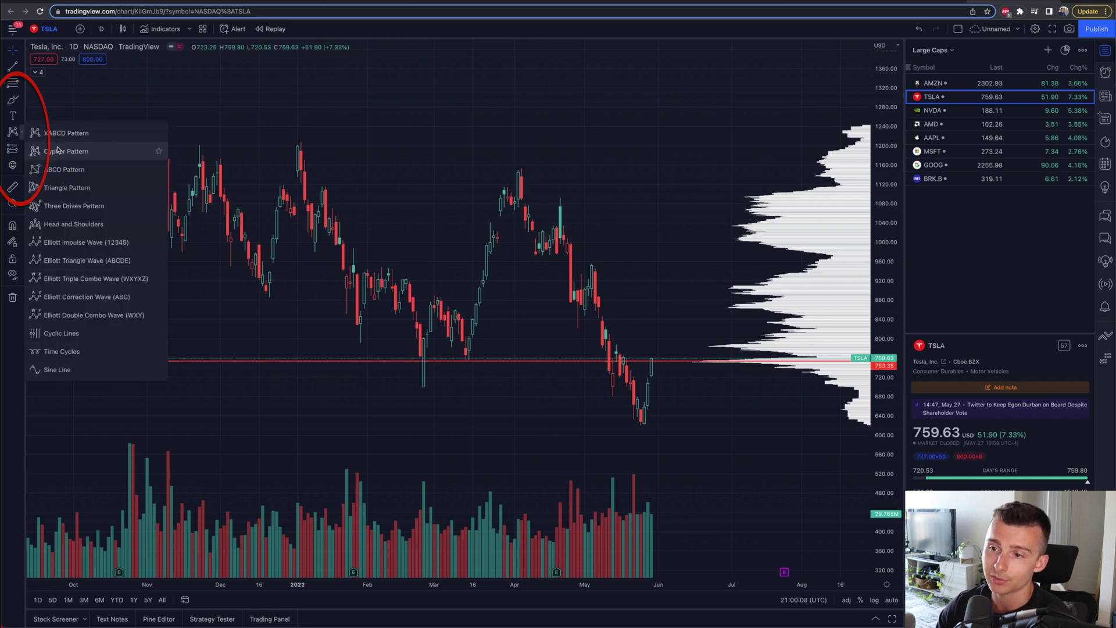
click(21, 150)
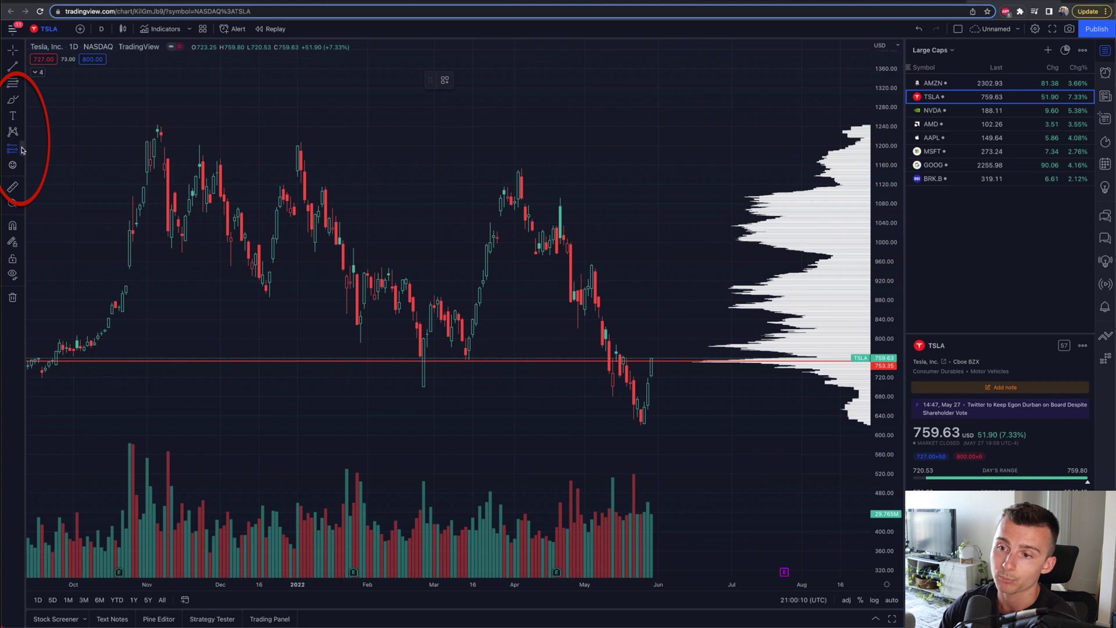
click(21, 150)
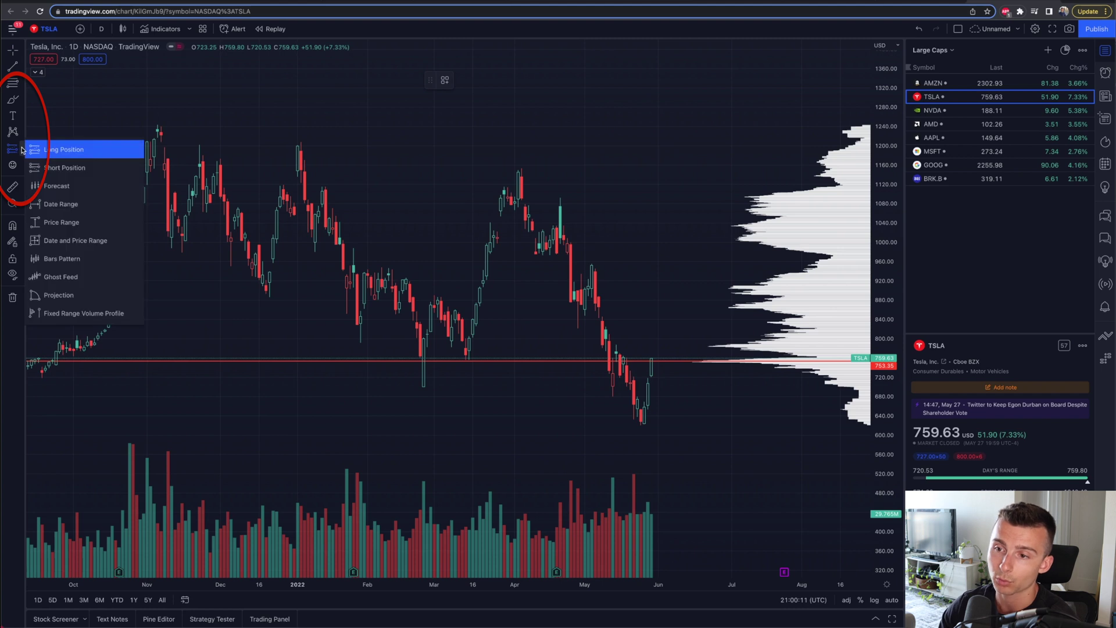
click(60, 150)
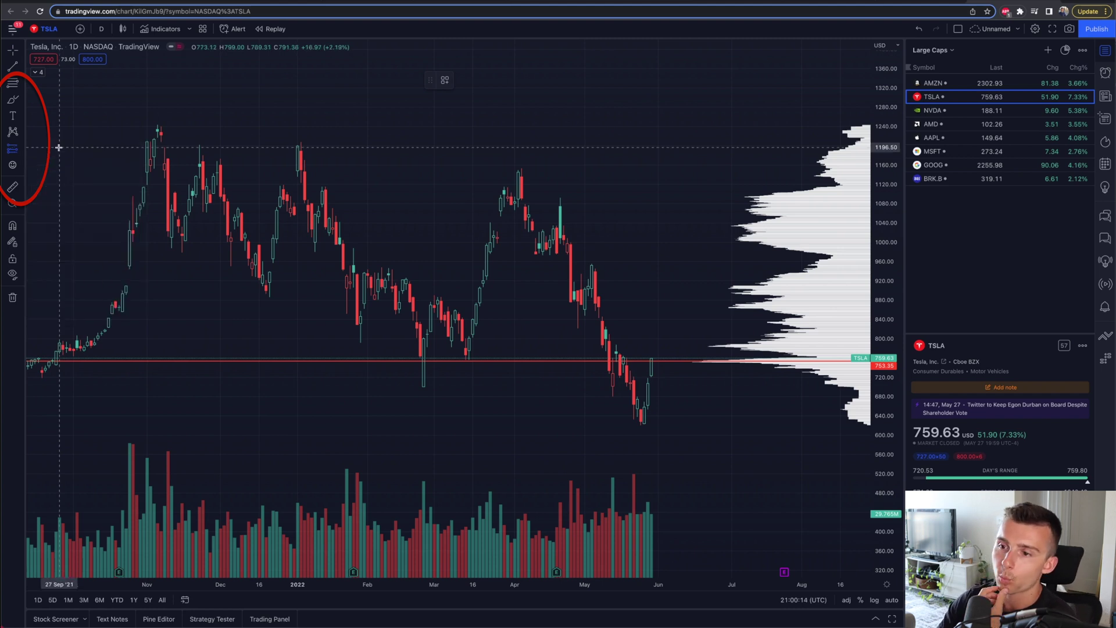
click(646, 358)
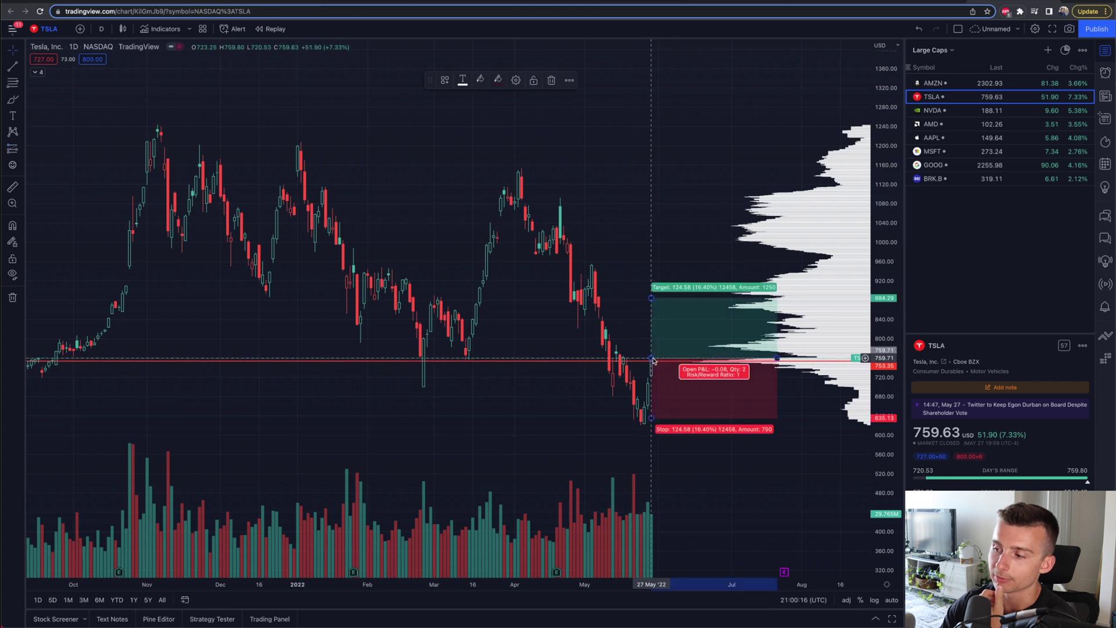
scroll(614, 241, right, 2)
scroll(613, 242, right, 5)
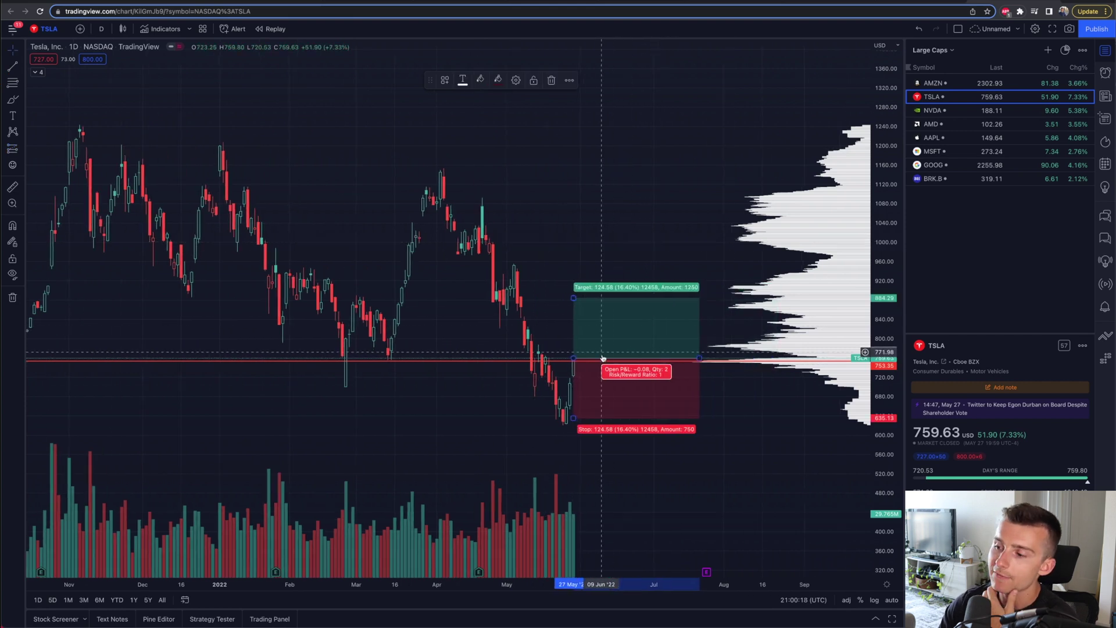
Delete the long position from the chart.
click(21, 150)
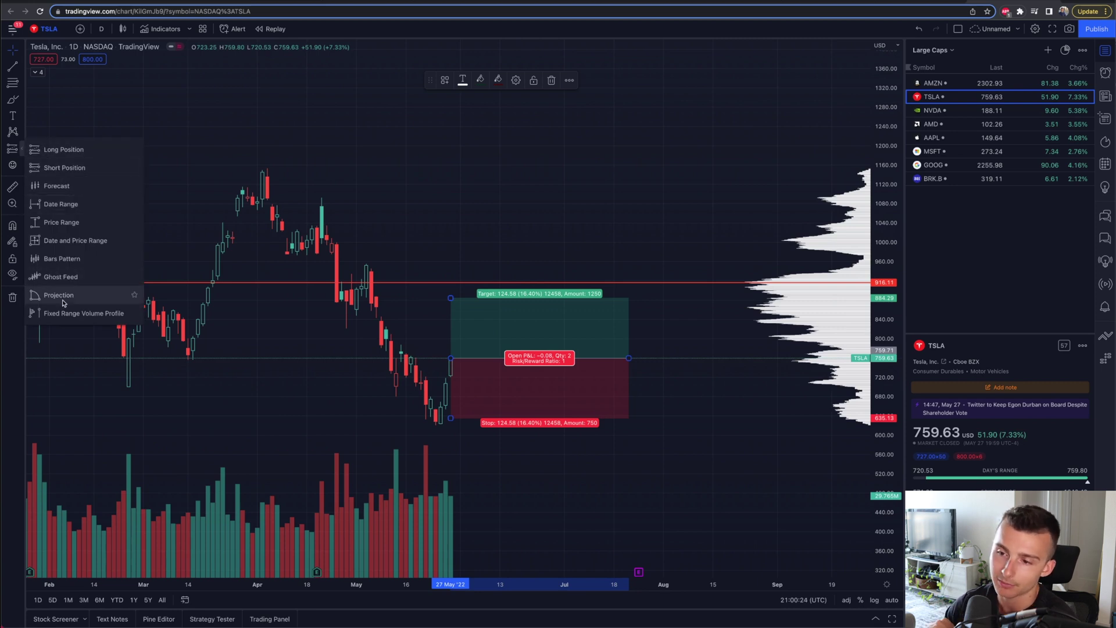
click(46, 150)
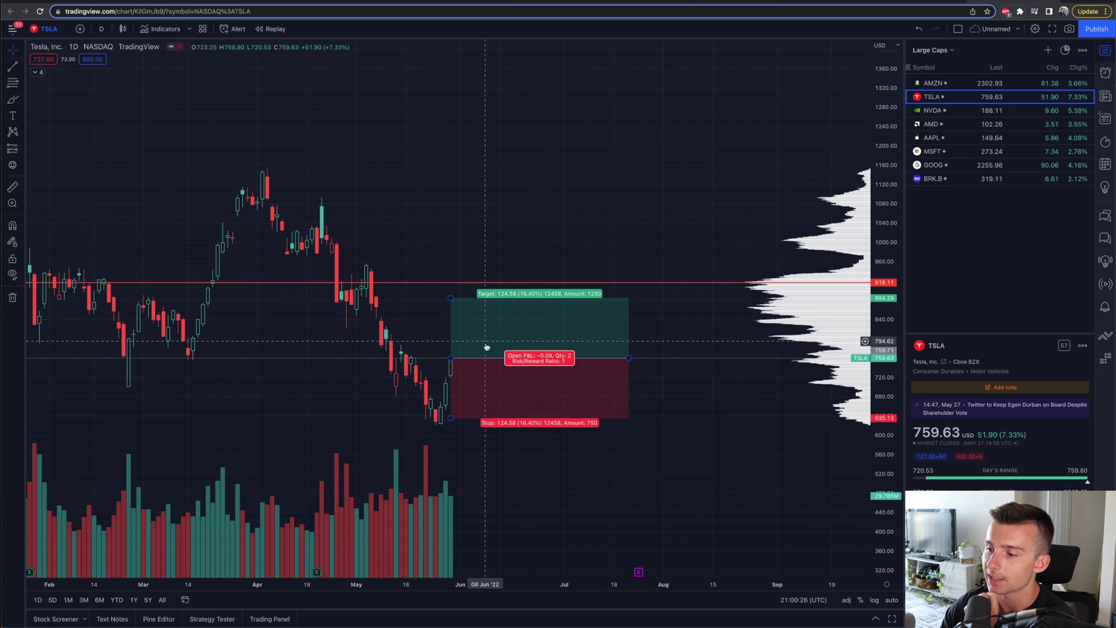
click(666, 402)
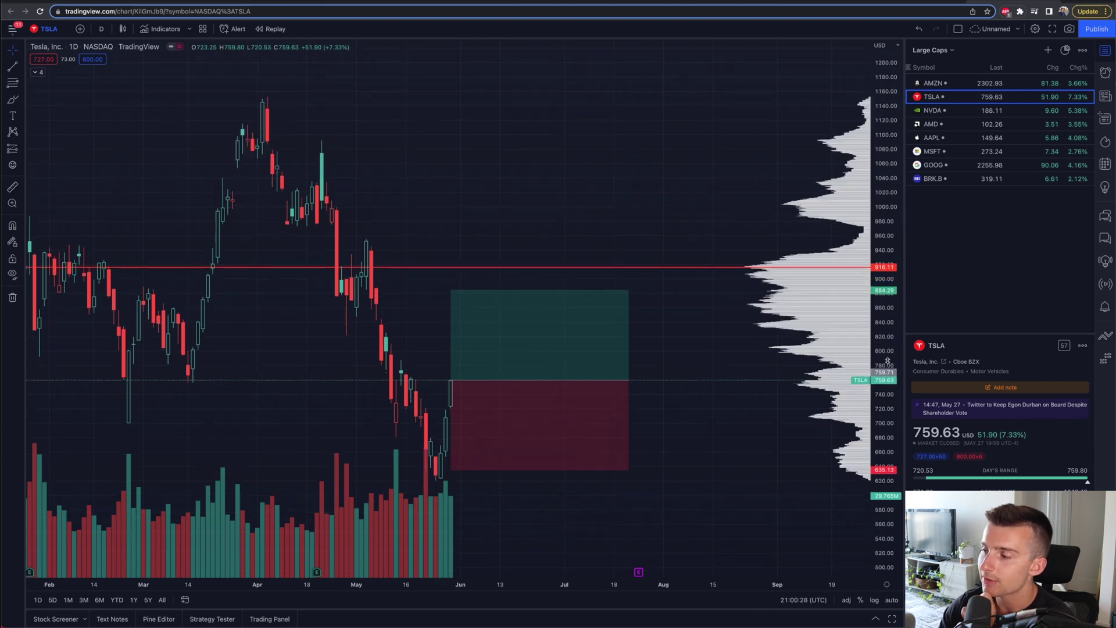
drag(672, 510, 673, 424)
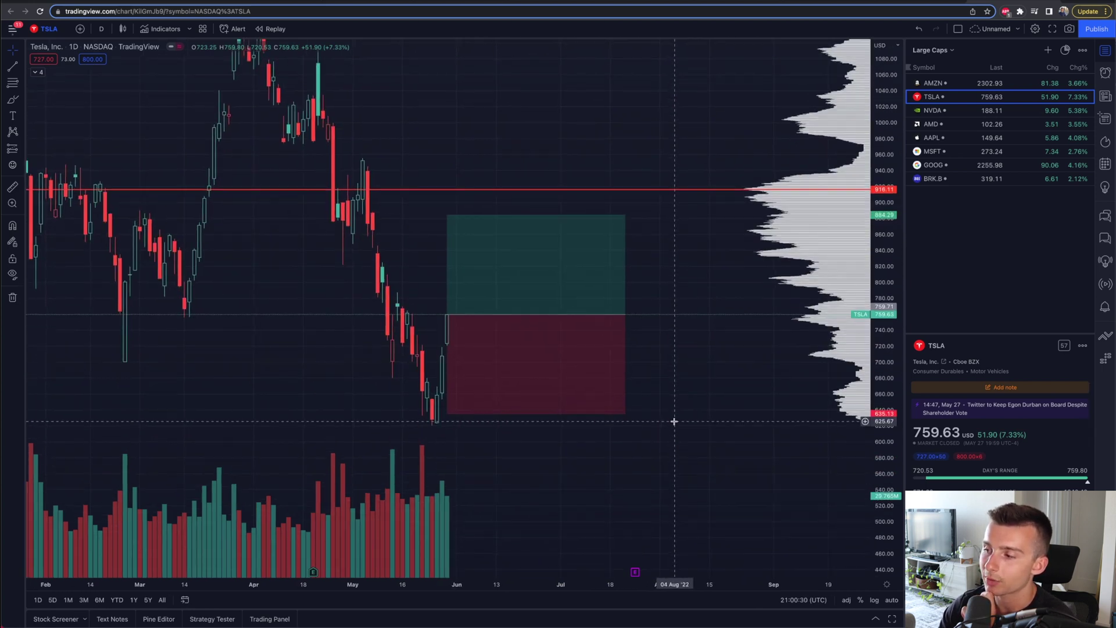
click(454, 259)
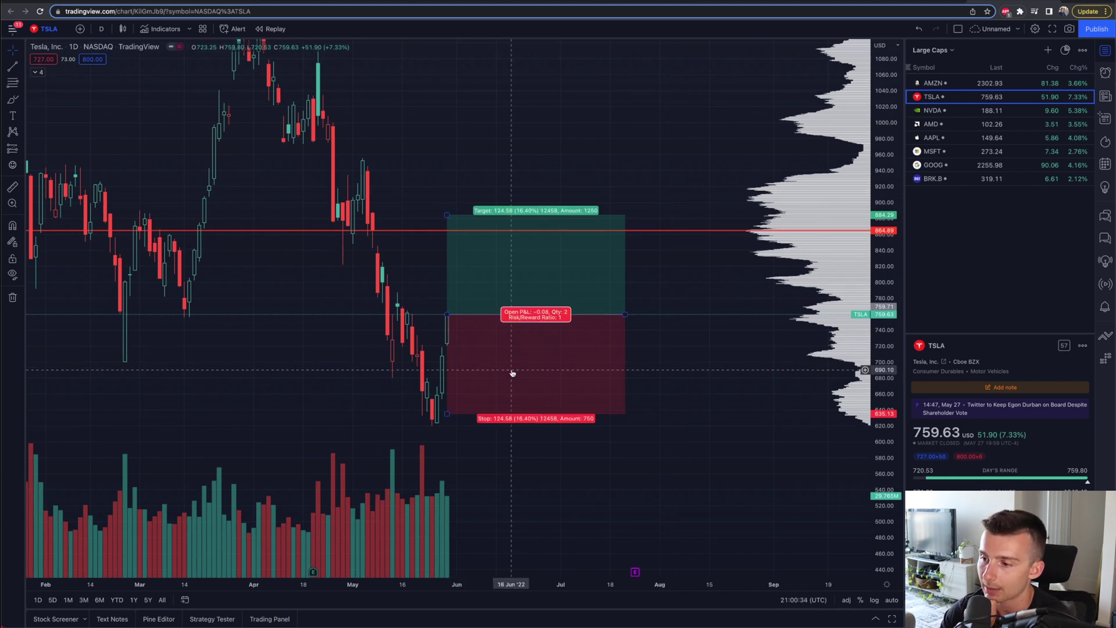
key(Delete)
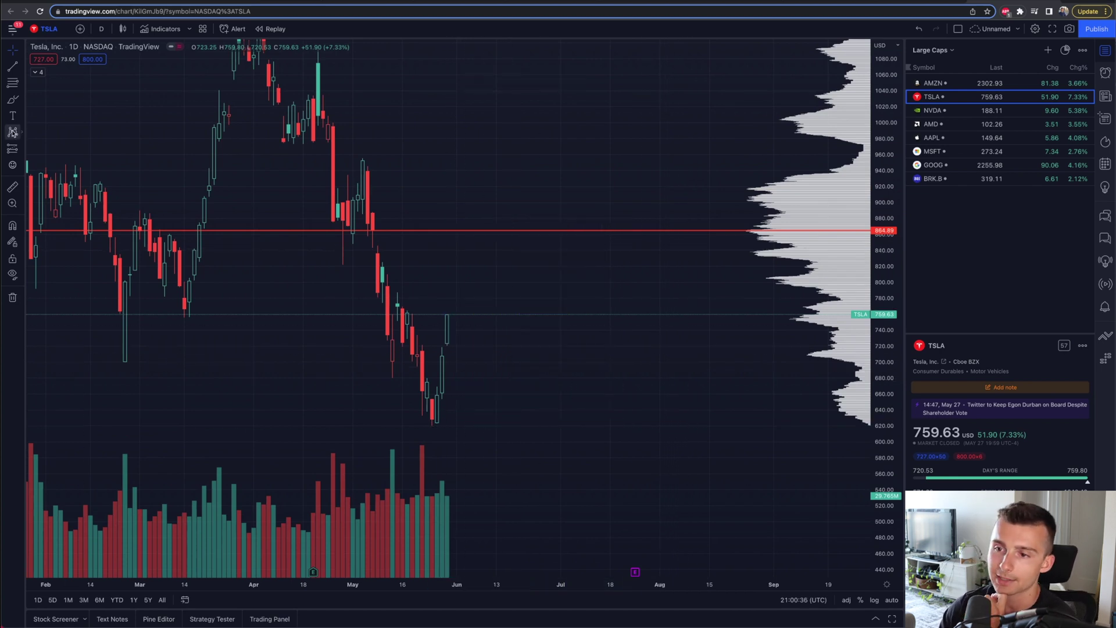
Place a short position beside the latest candle on 31 May, with its entry at about 759.67 USD.
click(22, 150)
click(55, 151)
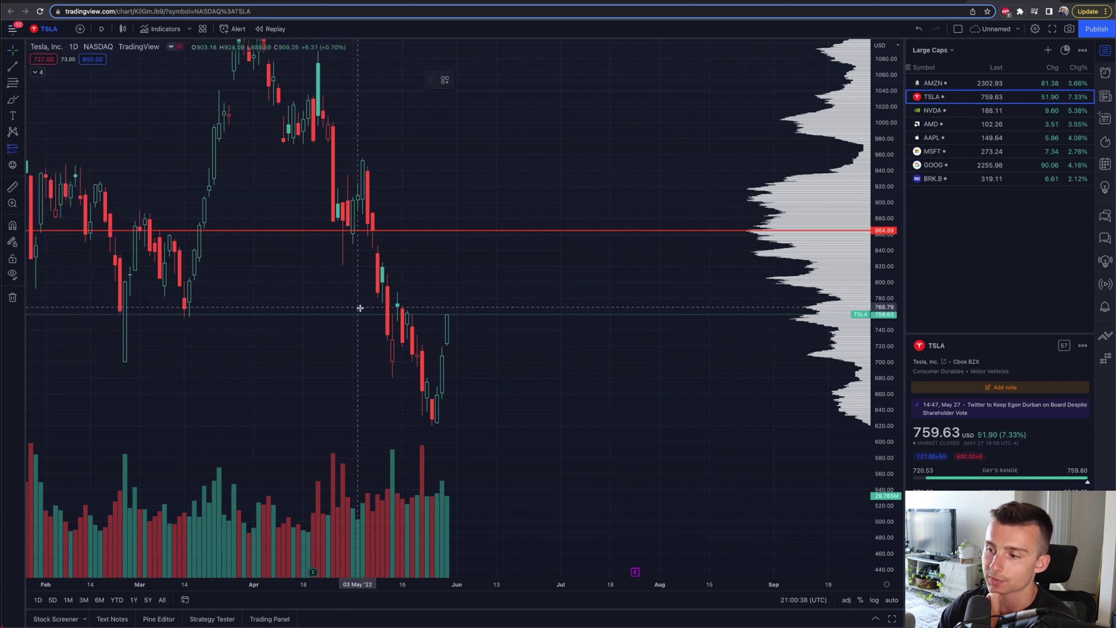
click(451, 314)
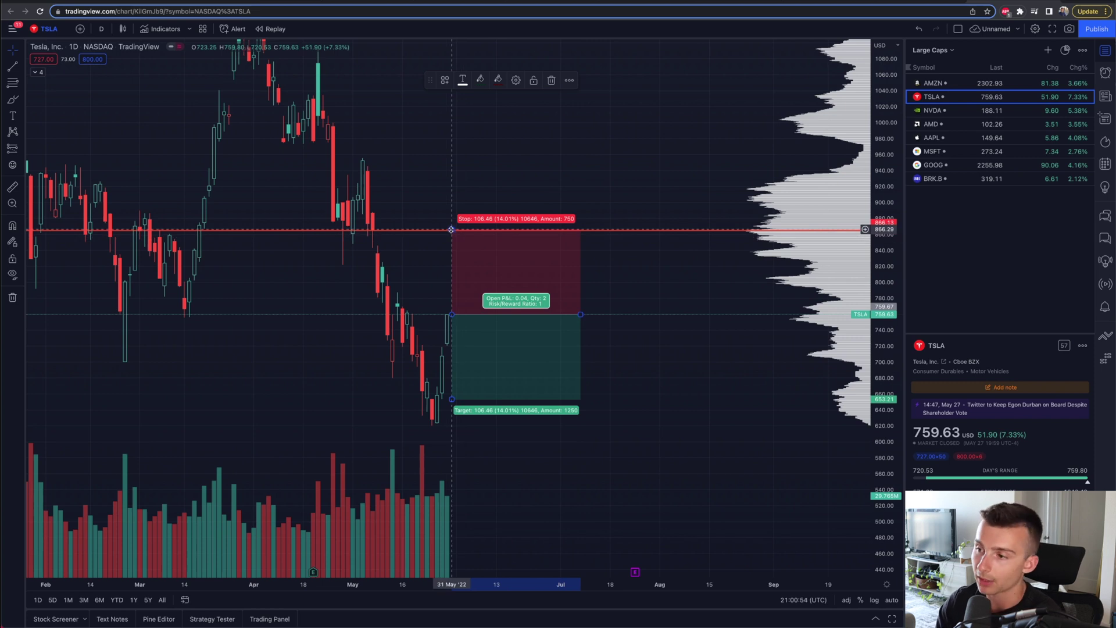
Examine the colour and opacity options for the short position's fills and text.
click(478, 82)
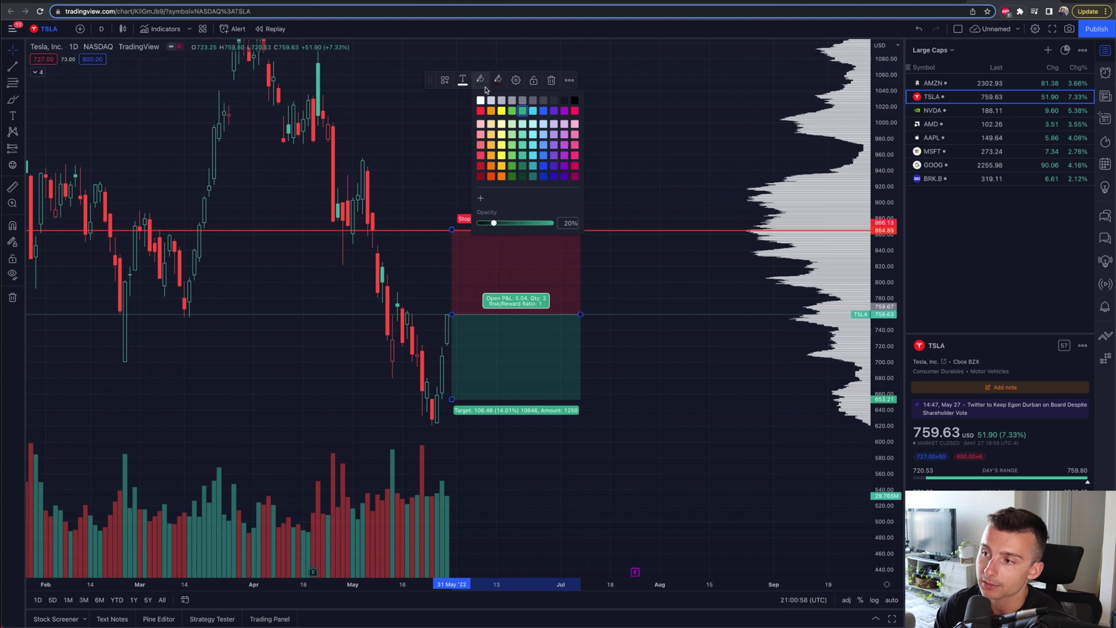
click(497, 80)
click(498, 79)
click(463, 80)
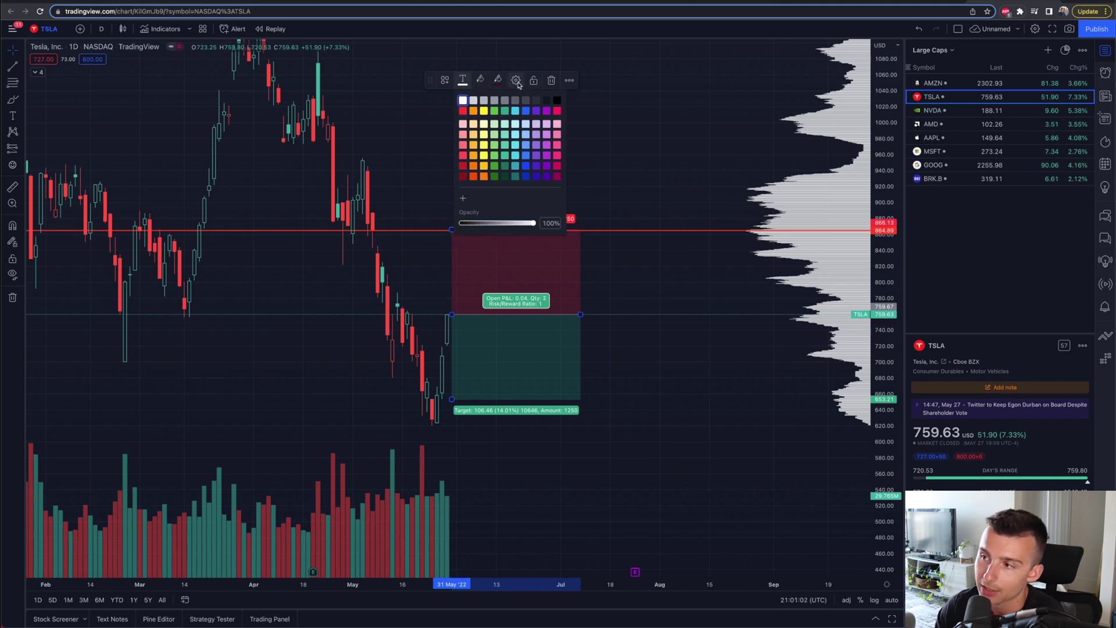
click(464, 81)
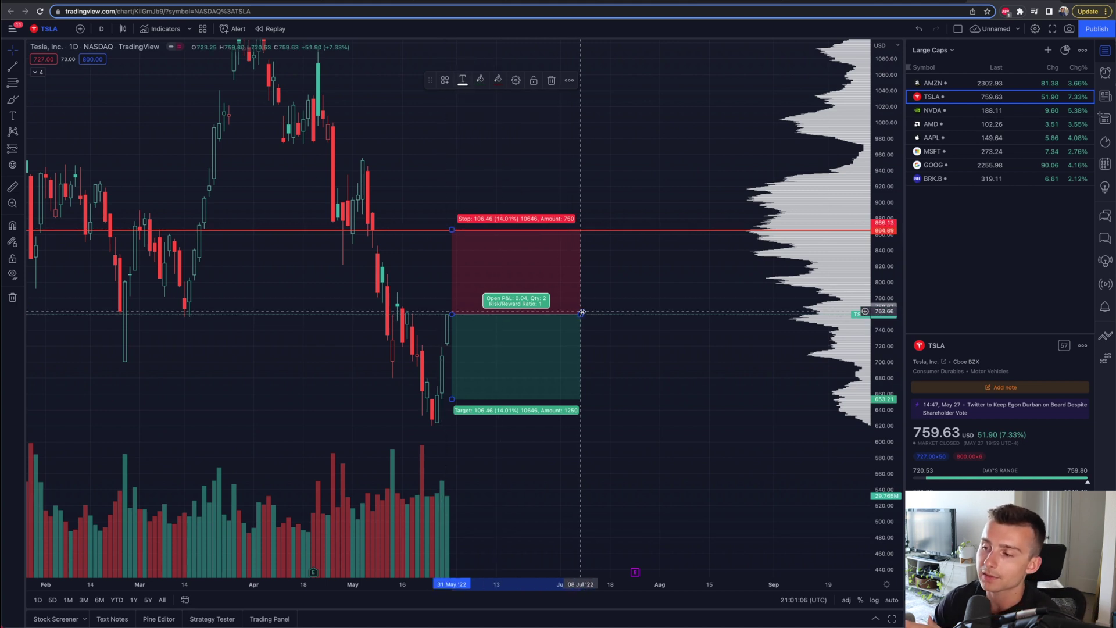
Lower the short position's stop to about 43.33 USD (5.70%) above the entry and delete the position.
drag(581, 320, 583, 322)
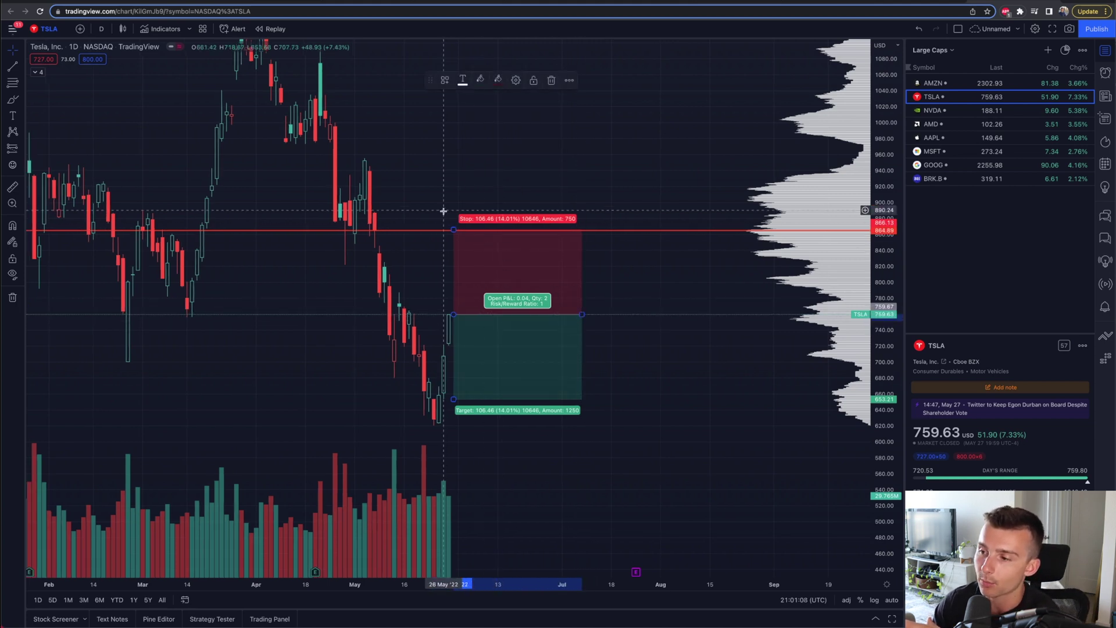
click(453, 228)
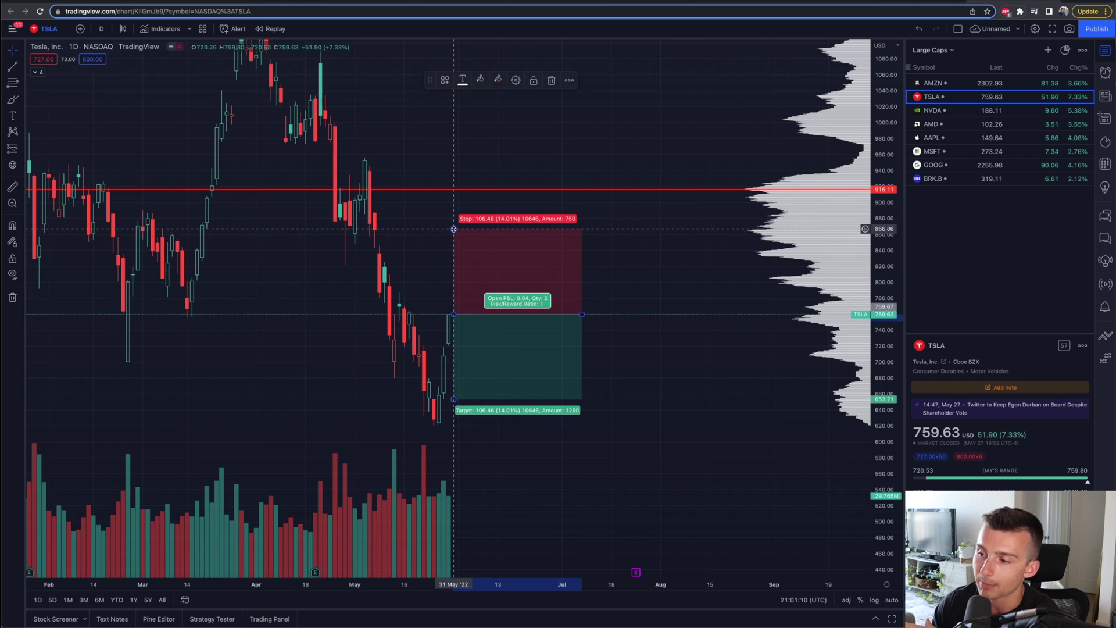
scroll(451, 288, up, 3)
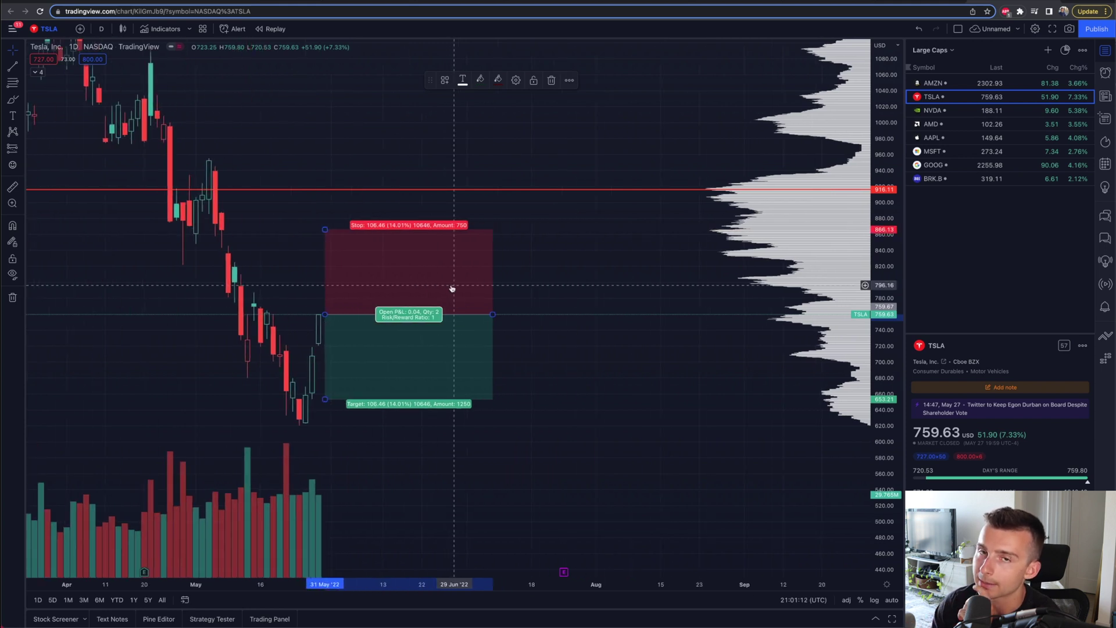
scroll(451, 288, left, 5)
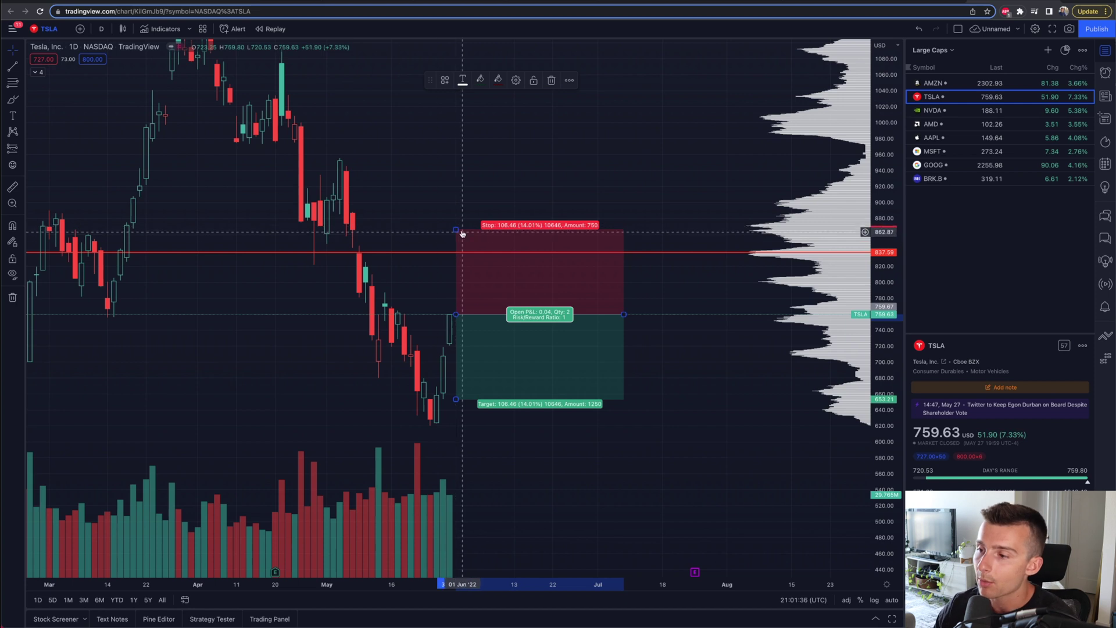
drag(455, 226, 453, 272)
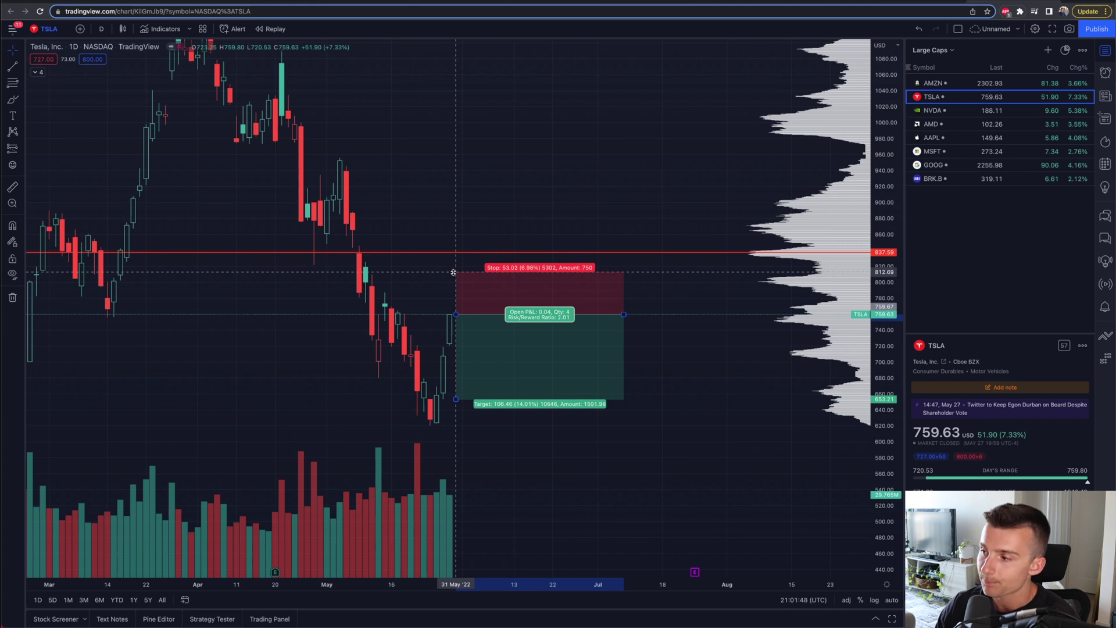
drag(453, 272, 453, 272)
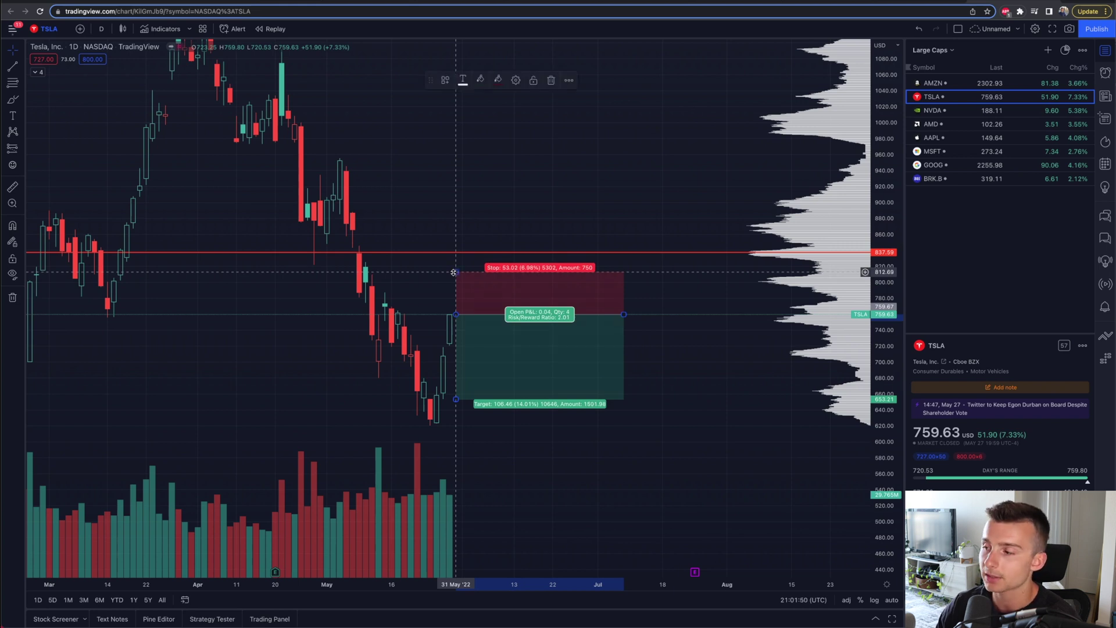
drag(456, 272, 455, 281)
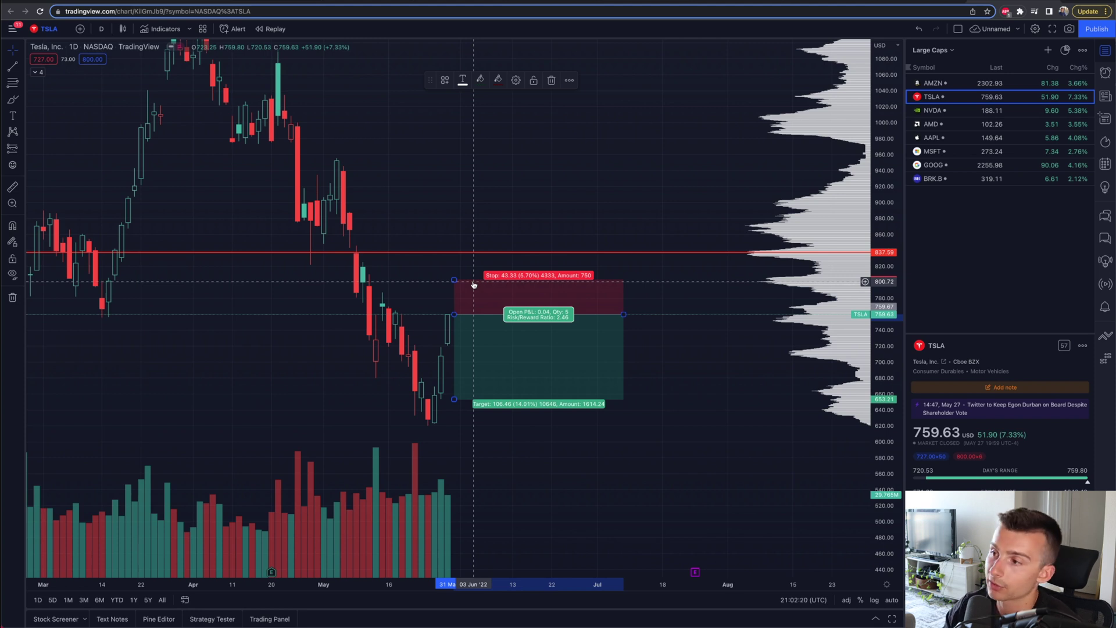
click(551, 80)
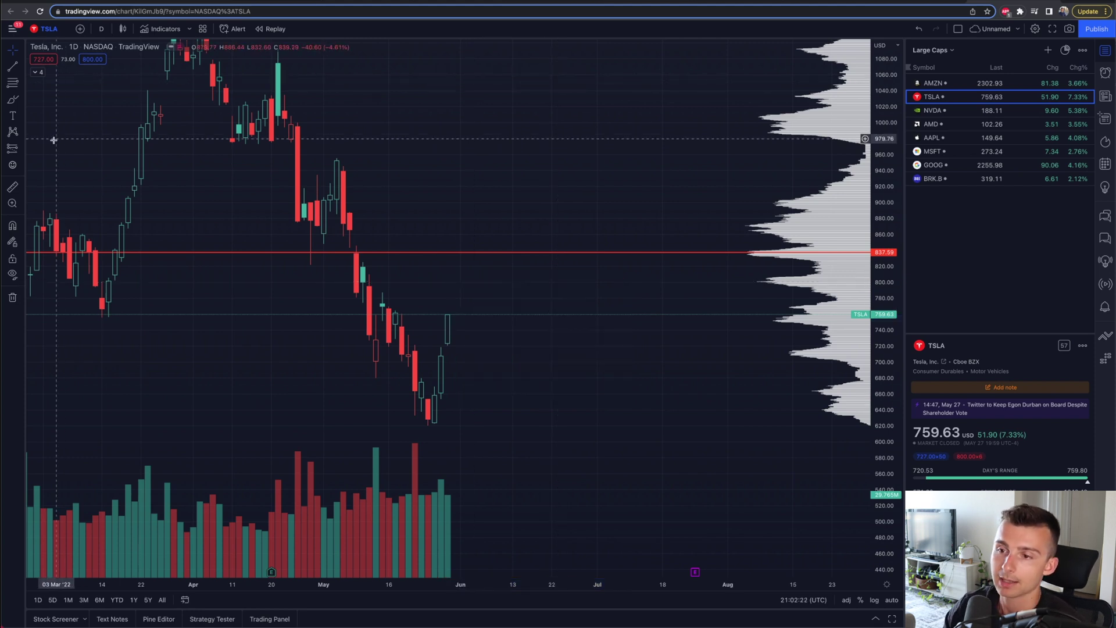
Place an enlarged smiley icon at about 885 USD on 3 June and delete it.
click(21, 165)
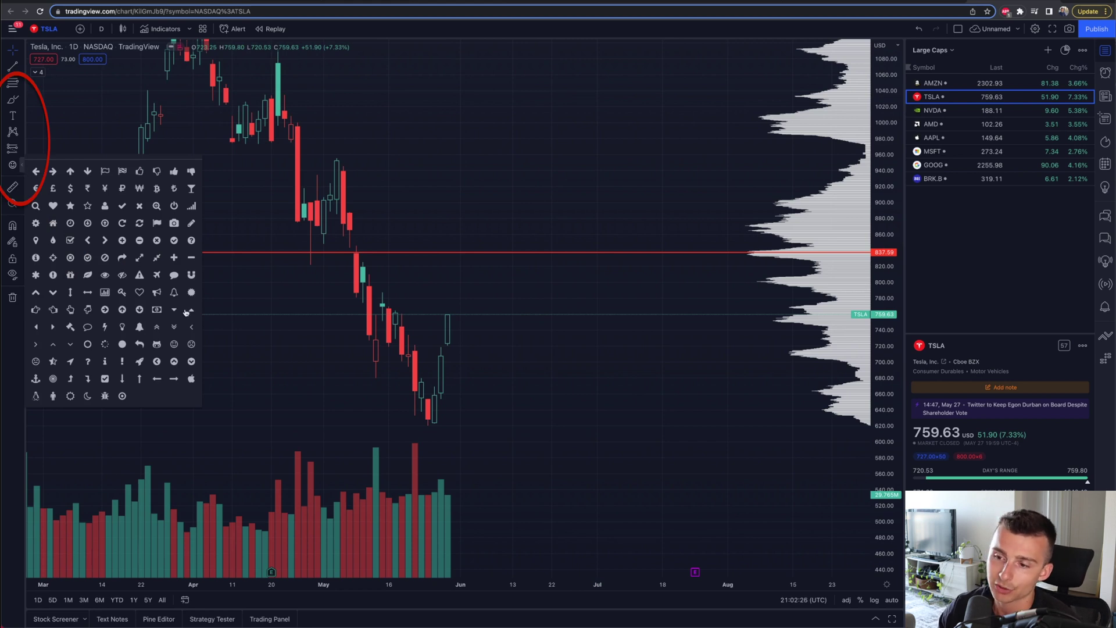
click(15, 167)
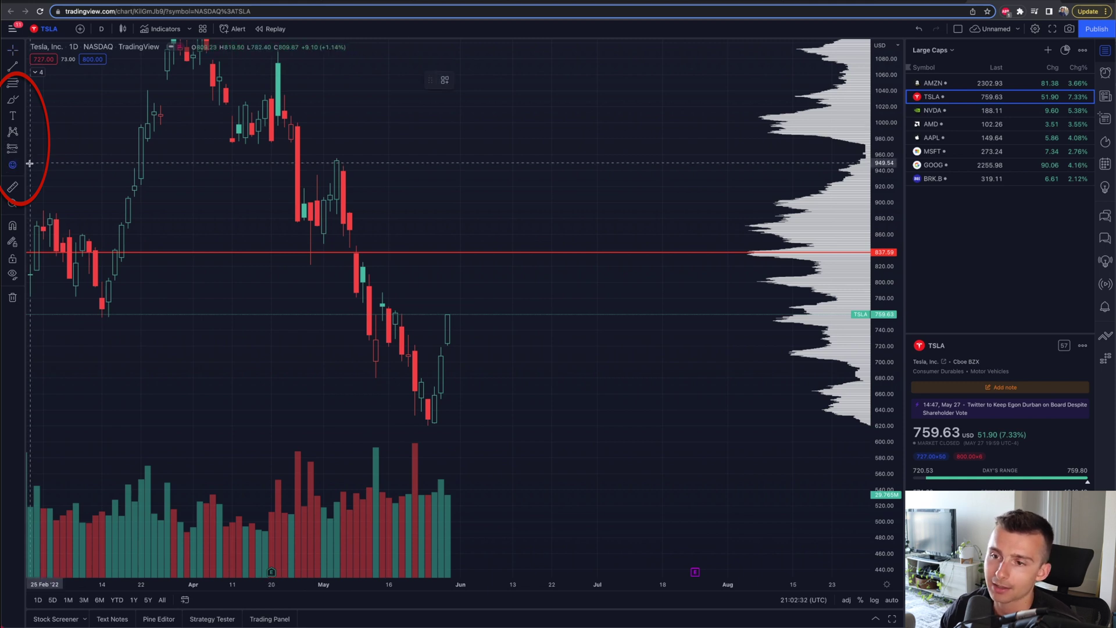
click(15, 165)
click(16, 166)
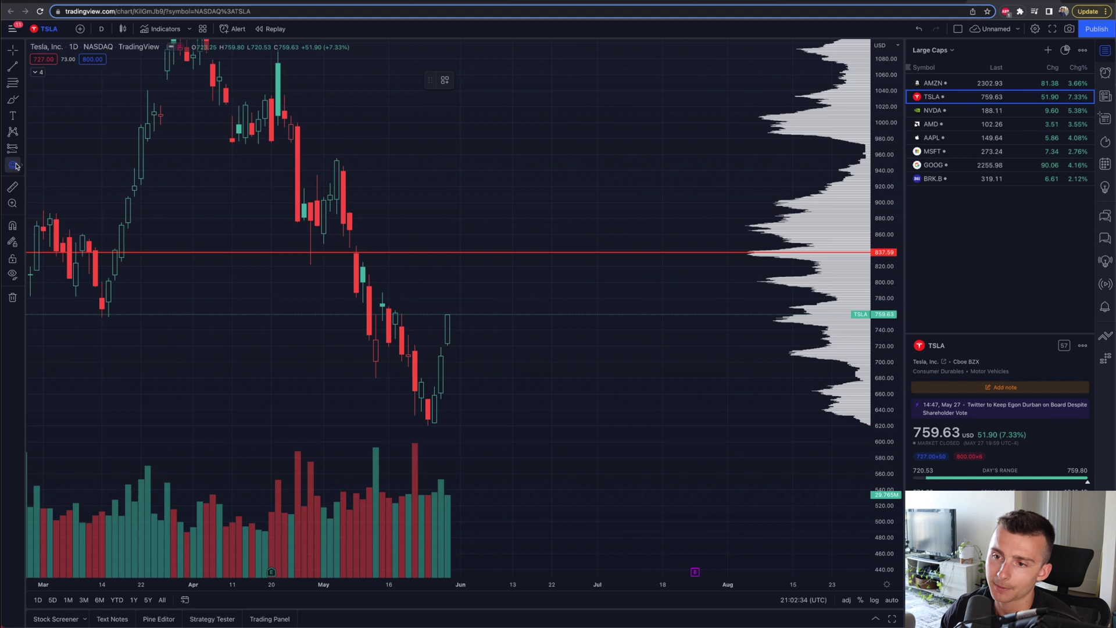
click(474, 214)
drag(543, 215, 519, 217)
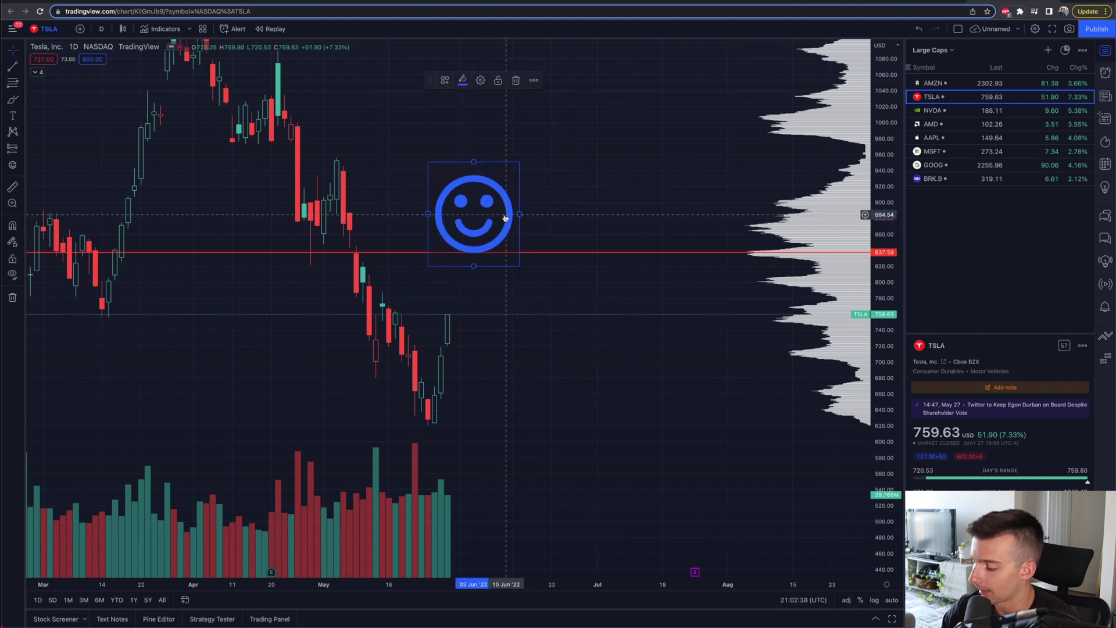
key(Delete)
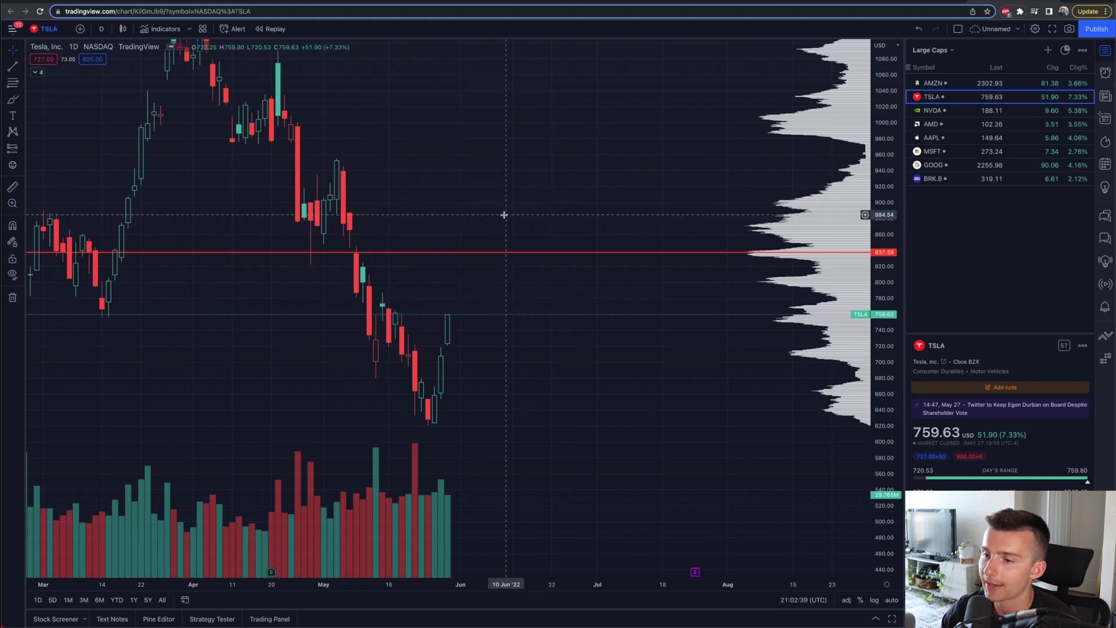
Place an enlarged arrow icon, tilted towards the upper left, beside the latest candle at about 727 USD and delete it.
click(22, 165)
click(70, 171)
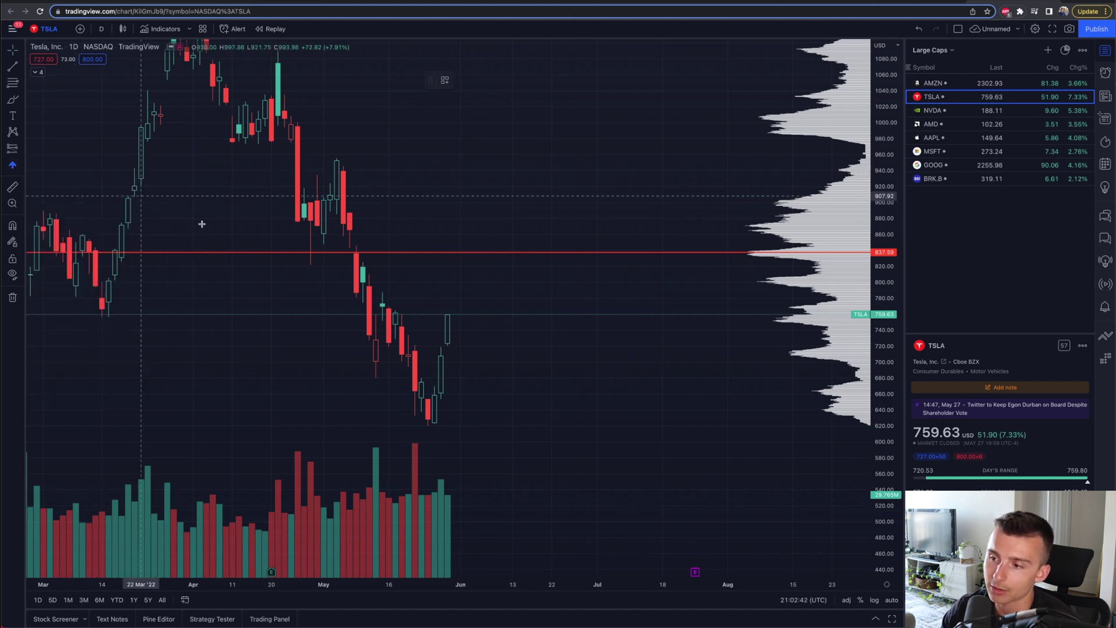
click(460, 152)
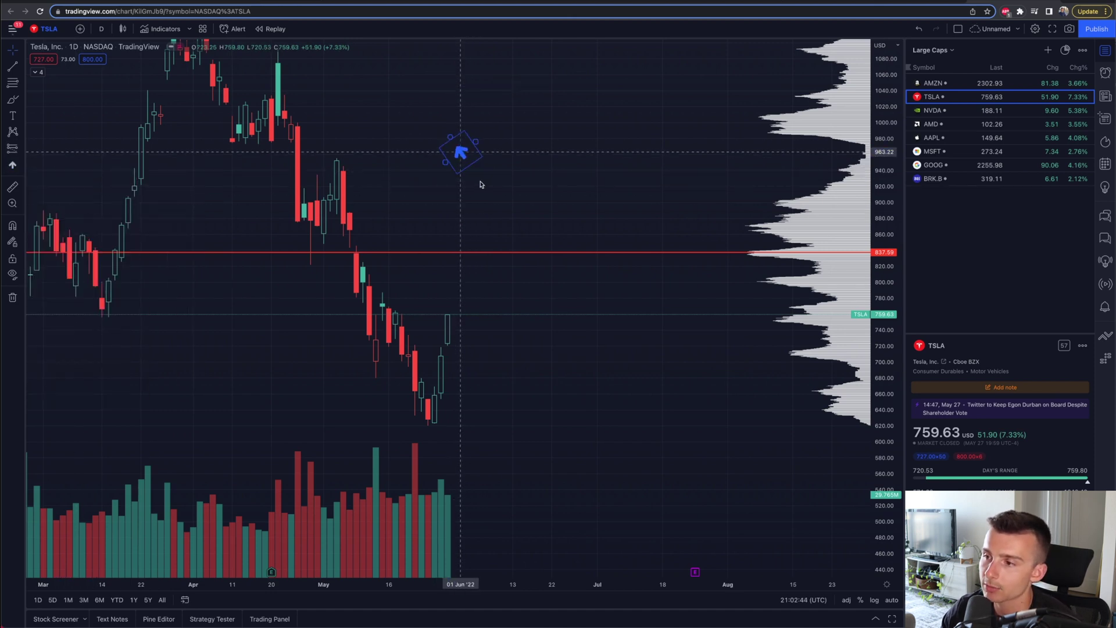
drag(442, 152, 477, 335)
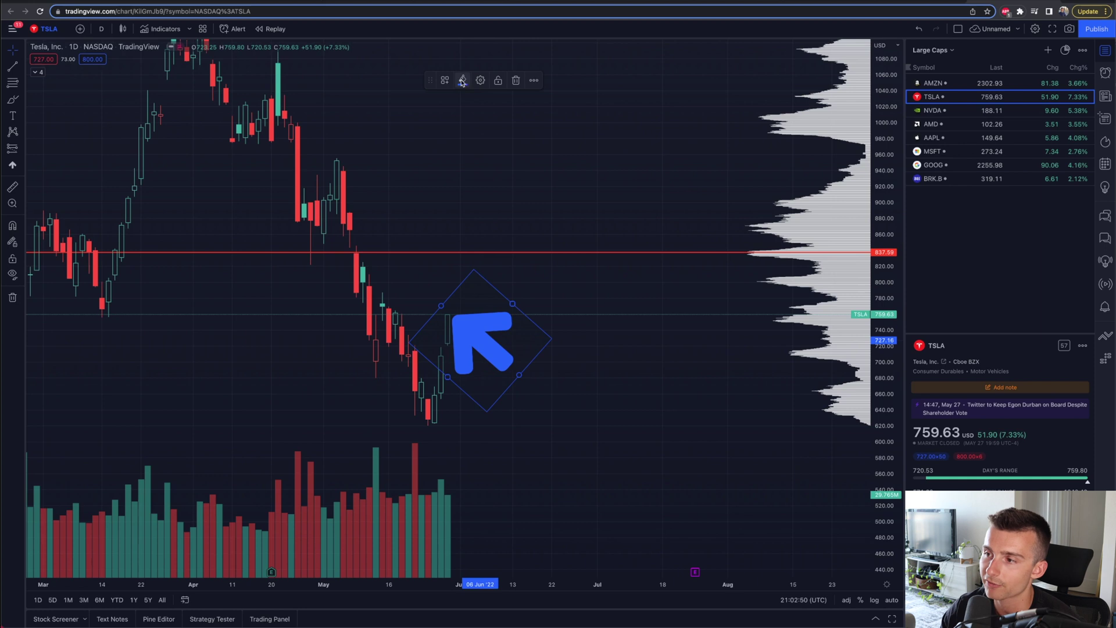
click(515, 80)
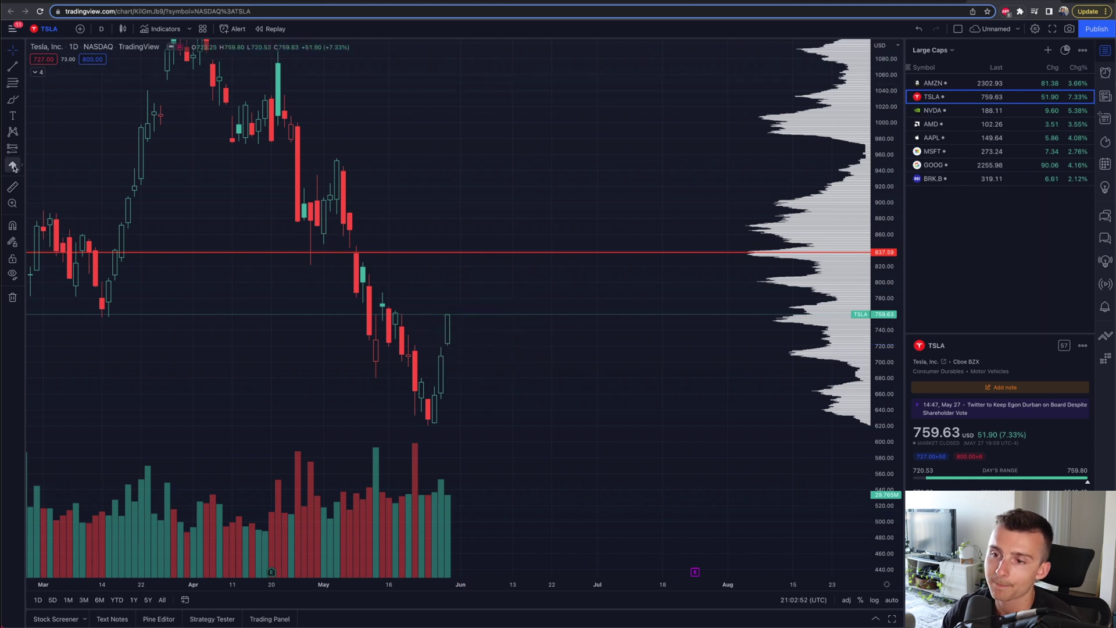
Measure the price and time range from about 895 USD on 25 May to about 1,081 USD on 16 June, and clear the measurement.
click(13, 187)
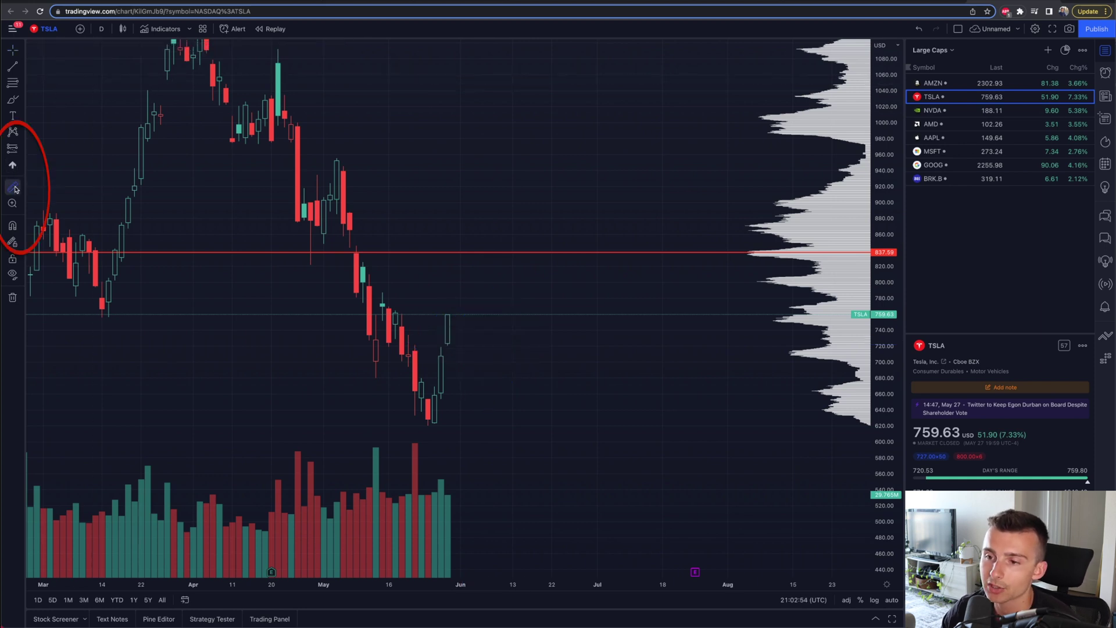
click(430, 252)
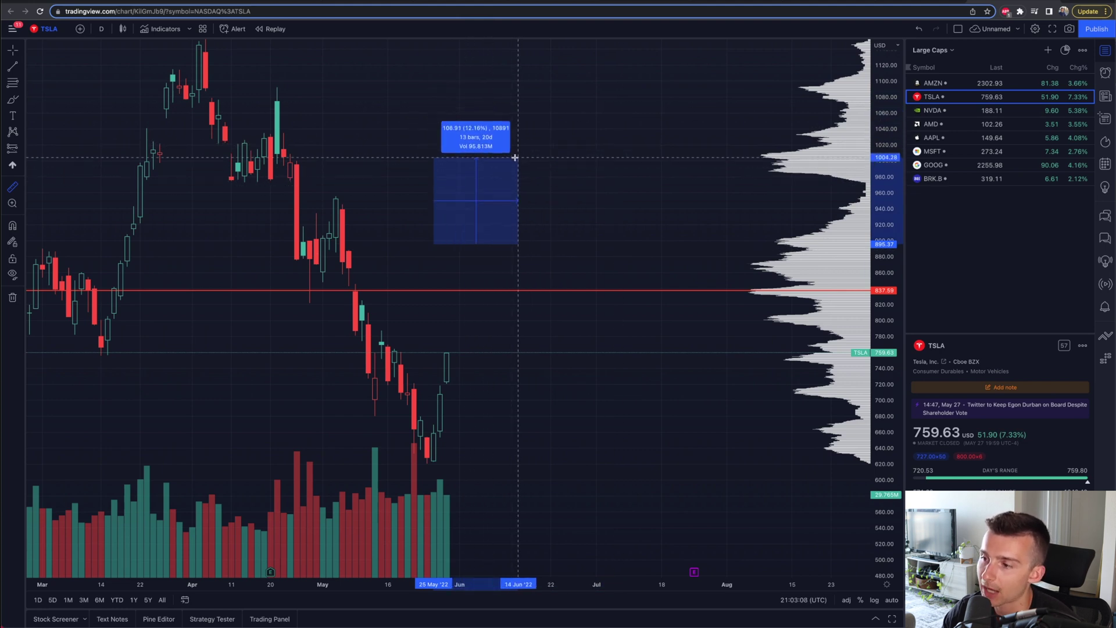
click(529, 99)
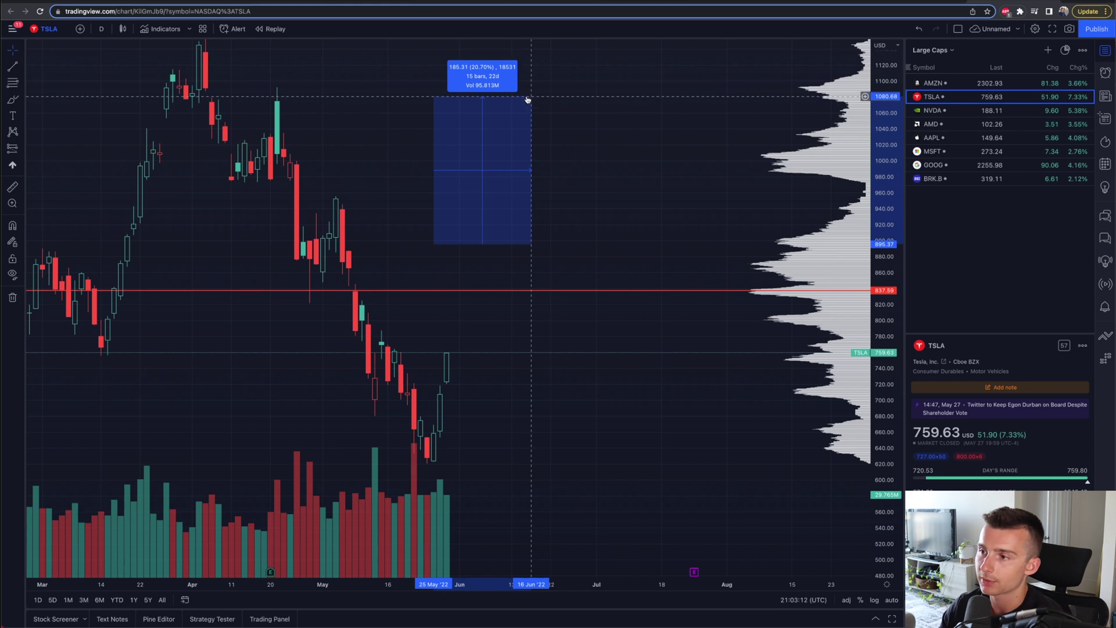
click(493, 120)
Measure the range from about 759 USD on 1 June to about 833 USD on 15 June, and clear the measurement.
click(12, 186)
click(464, 352)
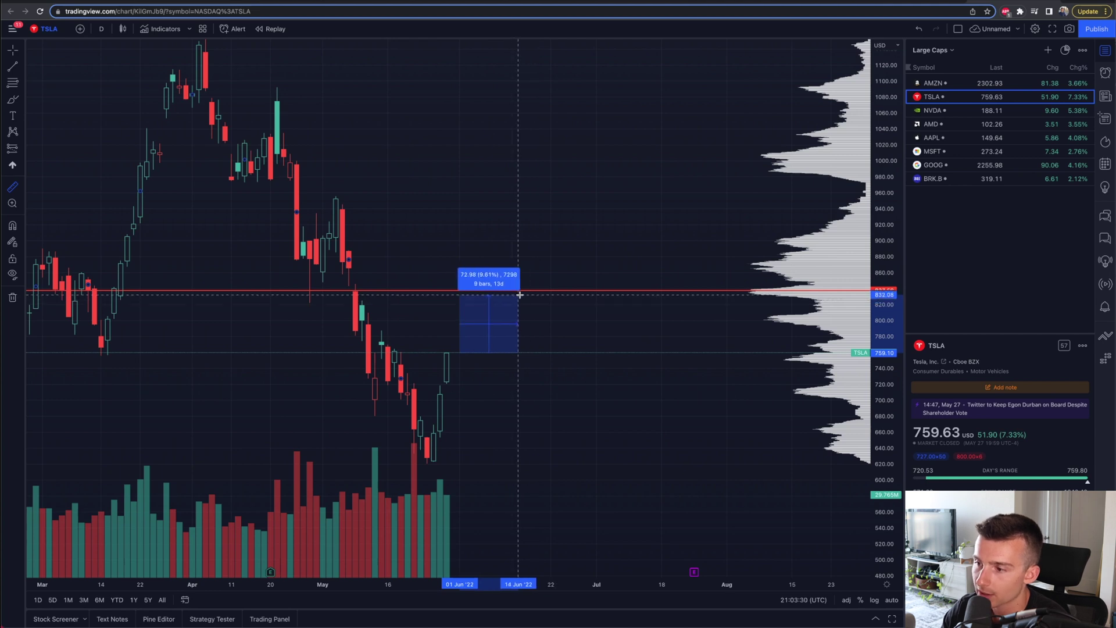
click(525, 295)
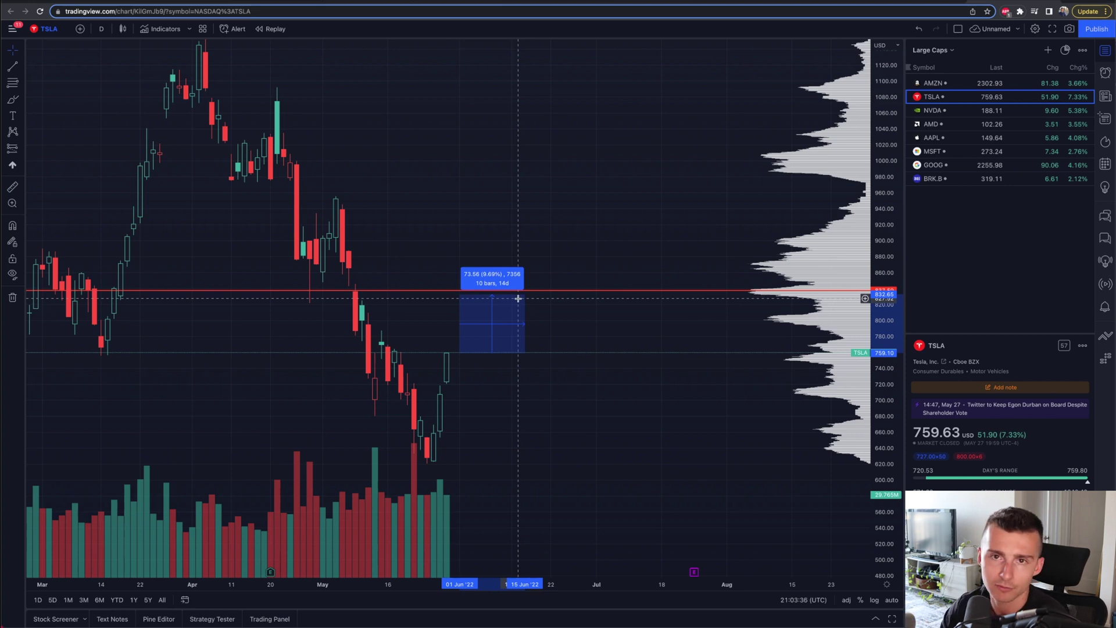
click(518, 298)
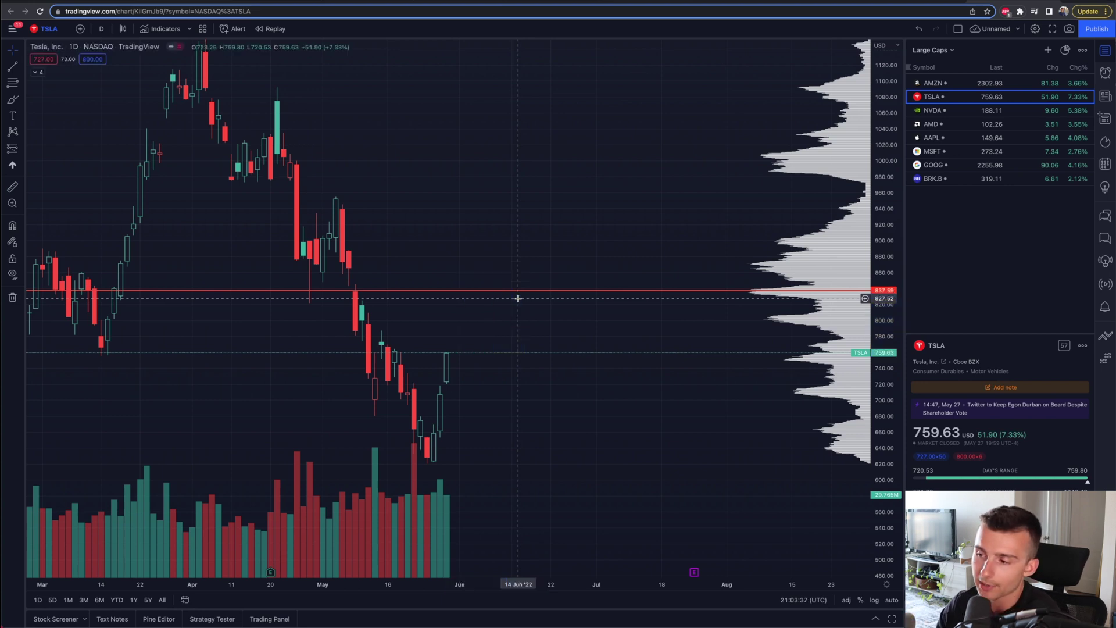
Zoom in on the area from mid-May to mid-June around the latest candles, and zoom back out to the wider chart.
click(12, 203)
drag(433, 309, 558, 416)
scroll(245, 429, left, 2)
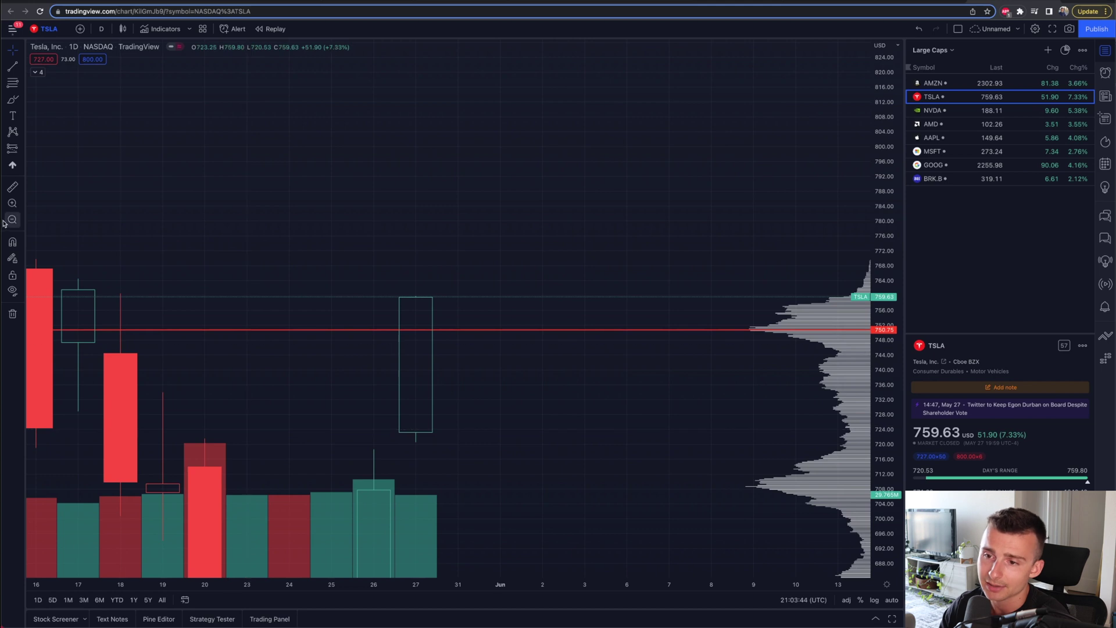
click(5, 221)
click(5, 222)
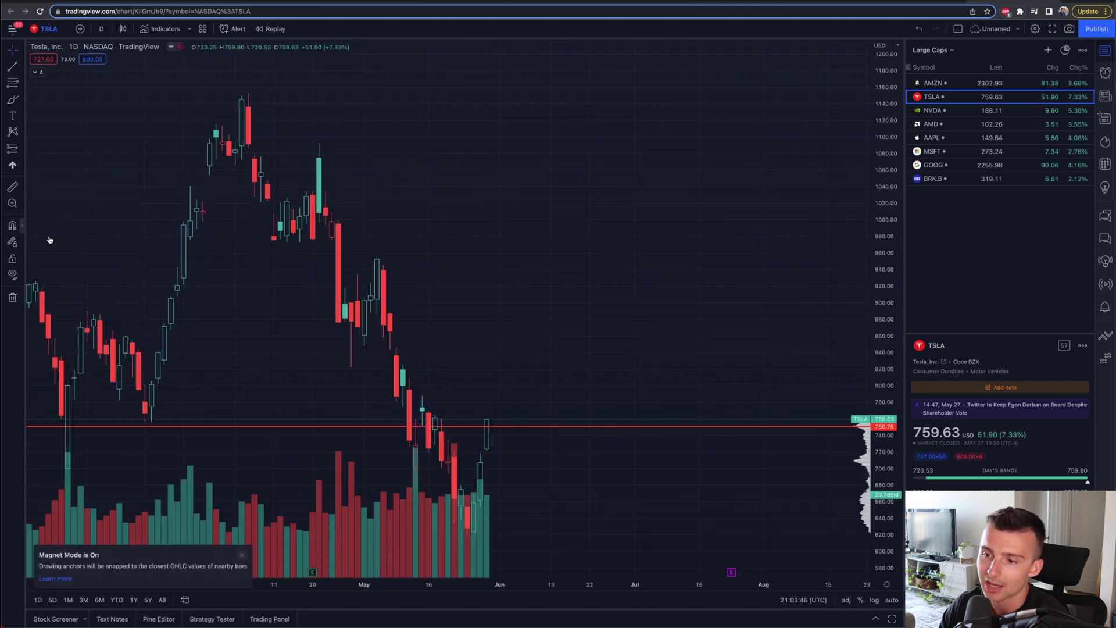
scroll(578, 407, up, 3)
scroll(578, 407, left, 10)
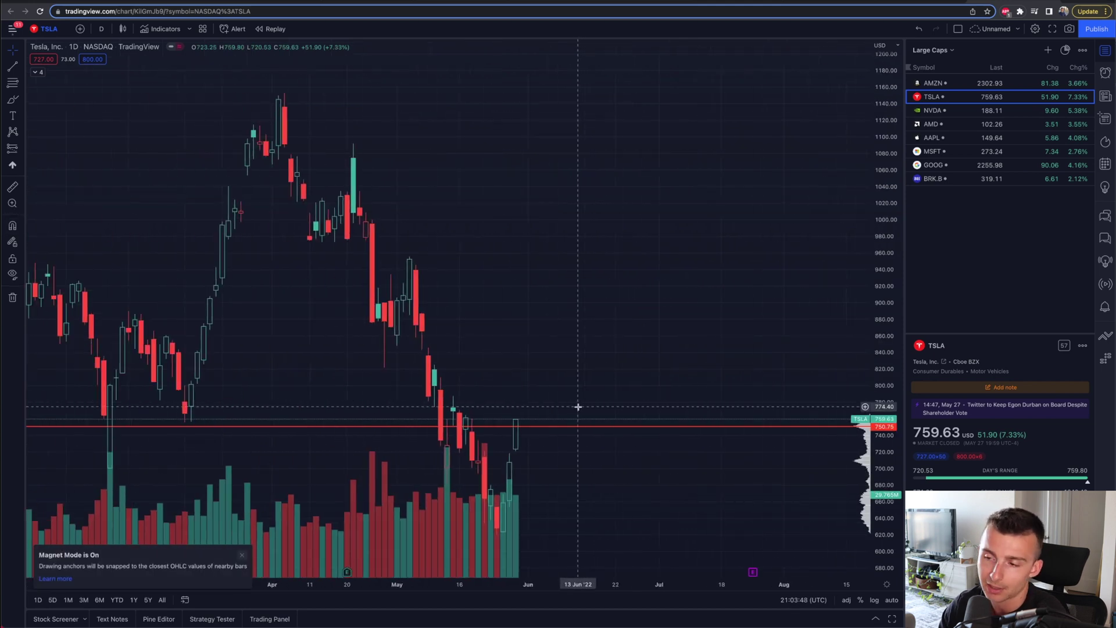
scroll(578, 407, down, 2)
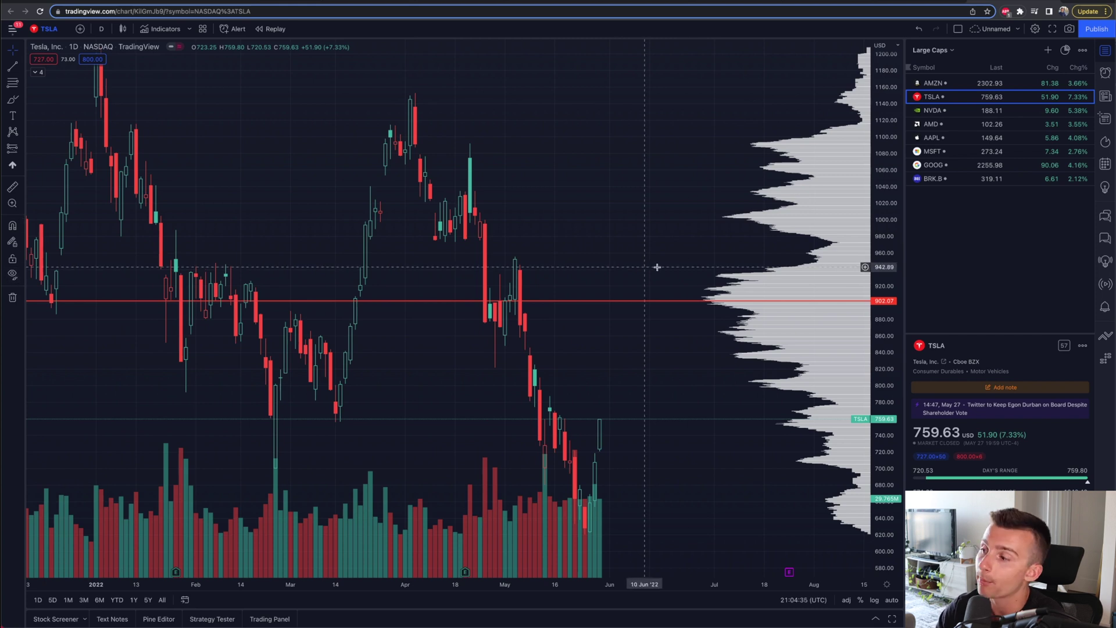
Place a horizontal line at about 1,210 USD near the November and January highs.
drag(879, 246, 872, 320)
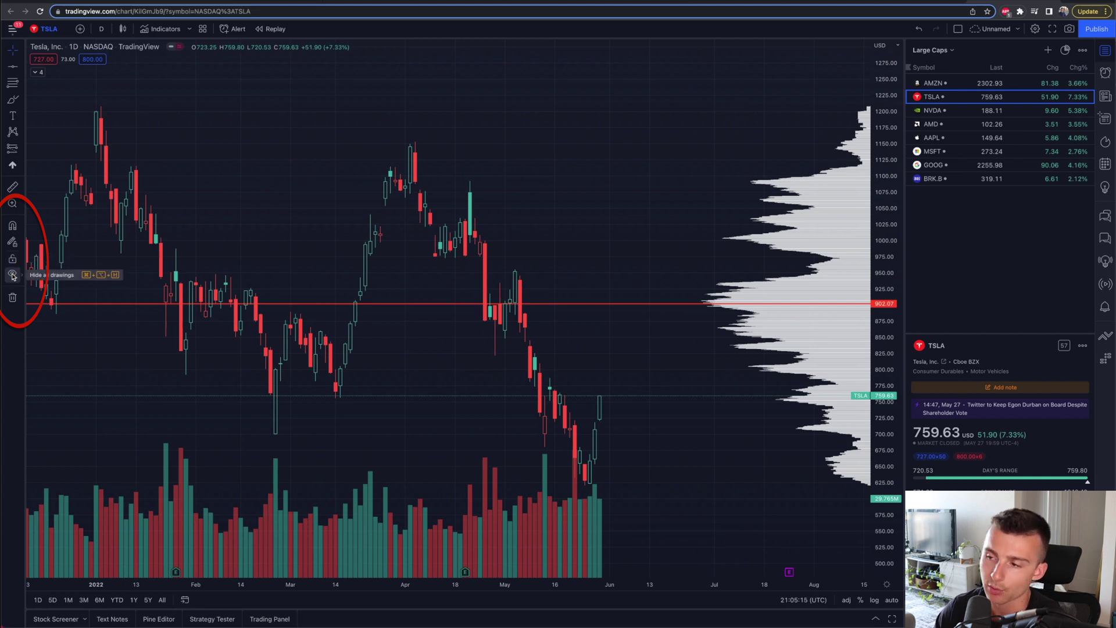
scroll(591, 120, down, 5)
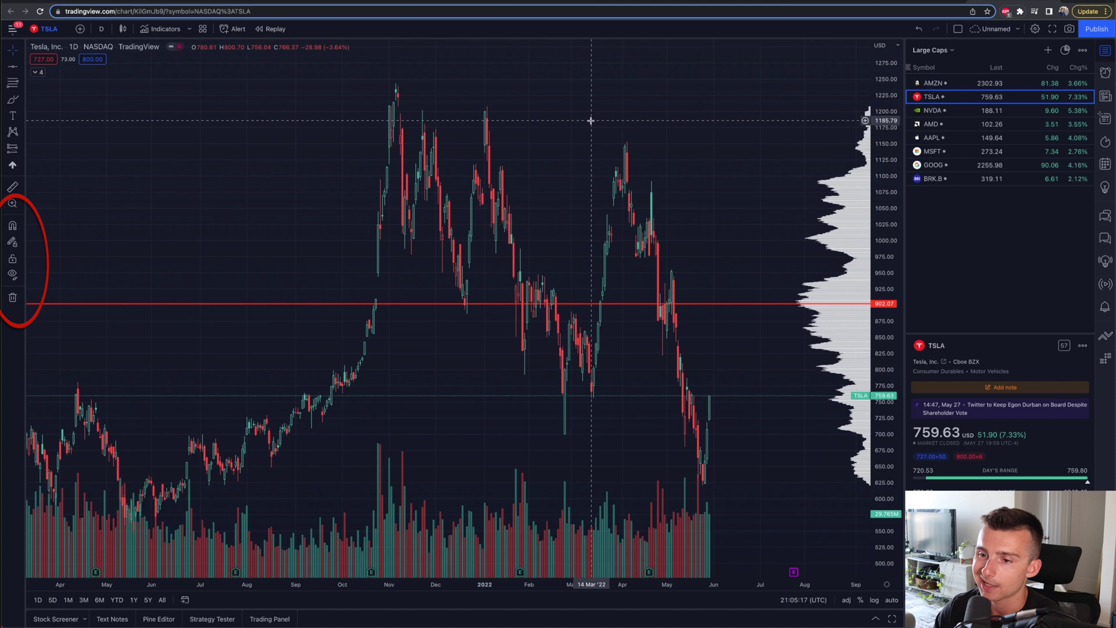
scroll(591, 121, right, 3)
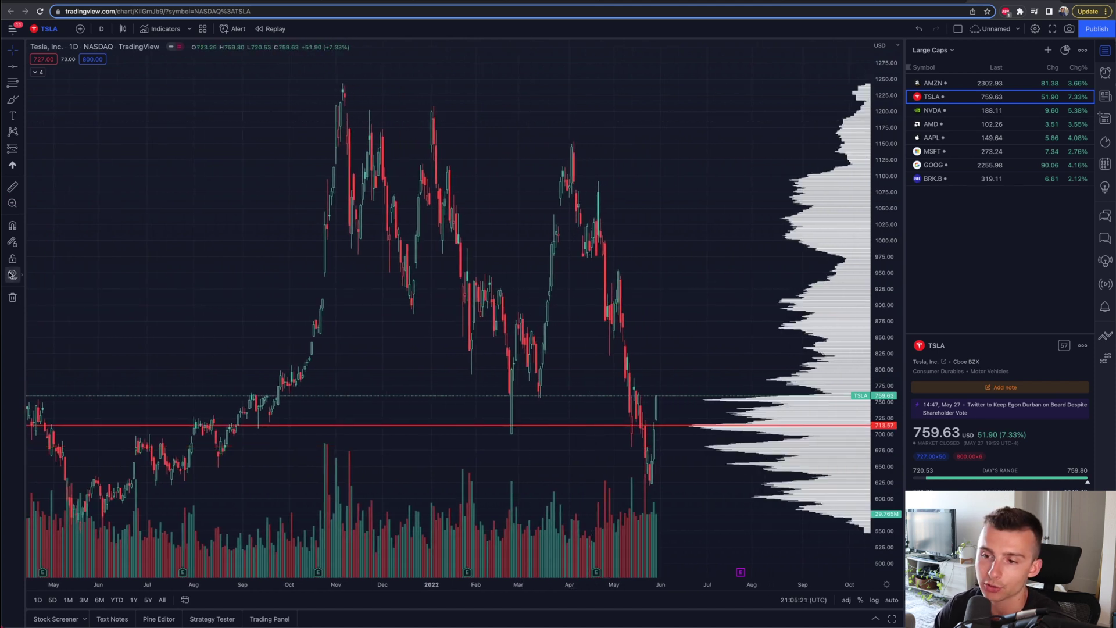
click(12, 65)
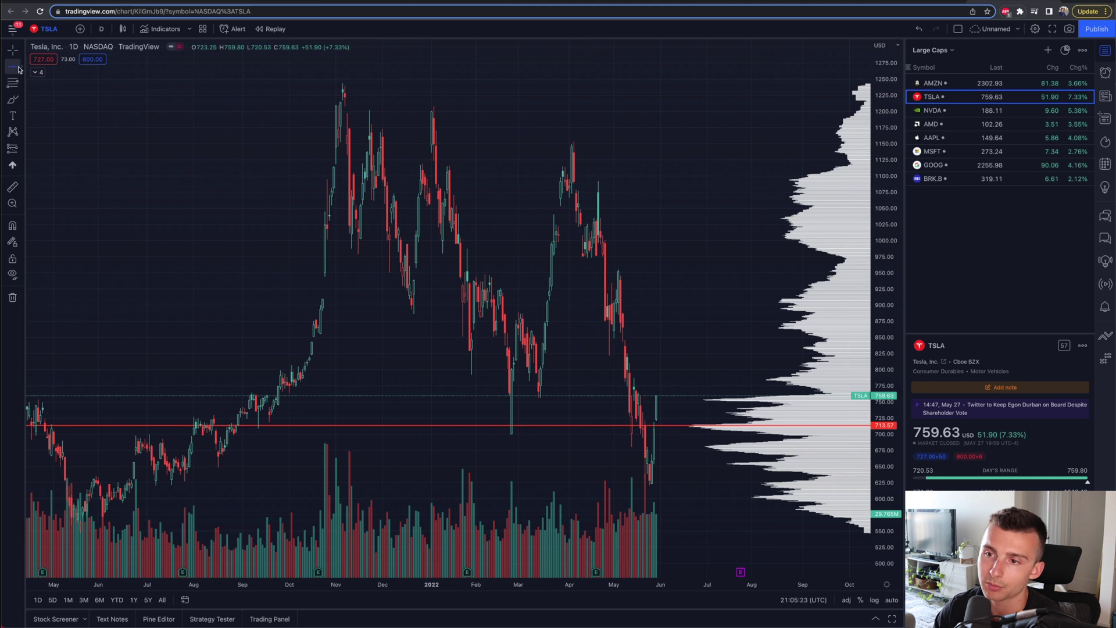
click(449, 105)
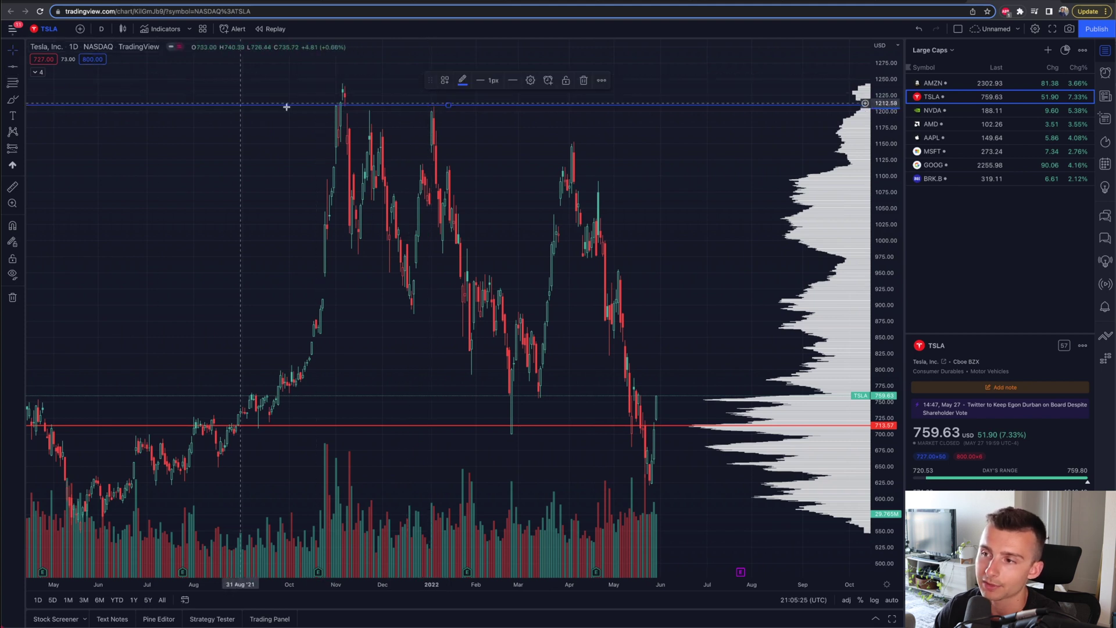
Hide all drawings, show them again, and delete the horizontal line at about 1,210 USD.
click(11, 274)
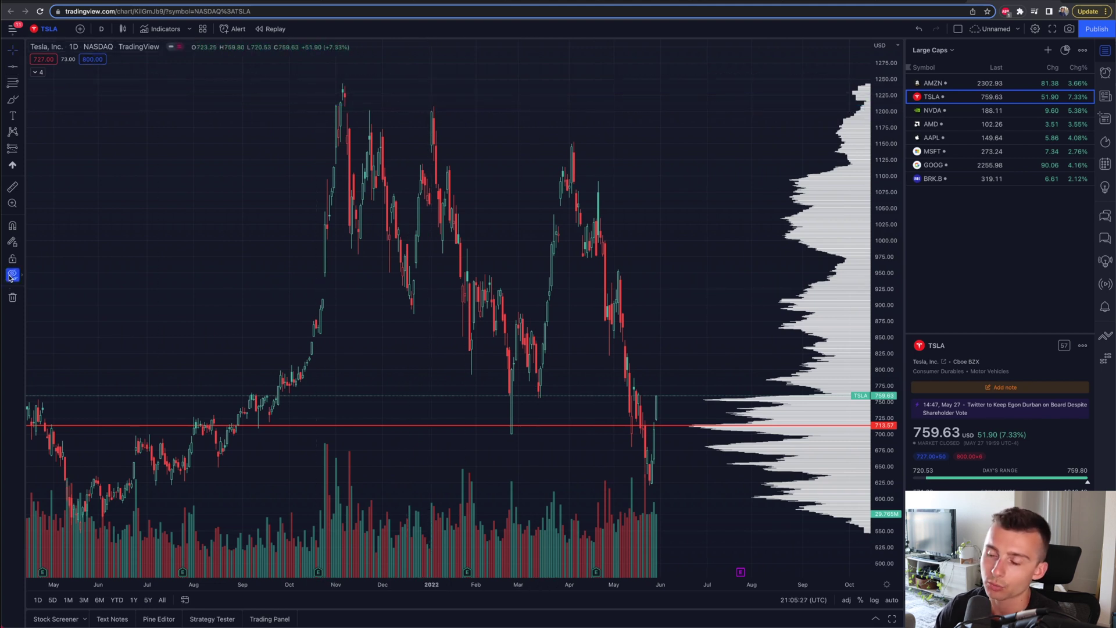
click(10, 277)
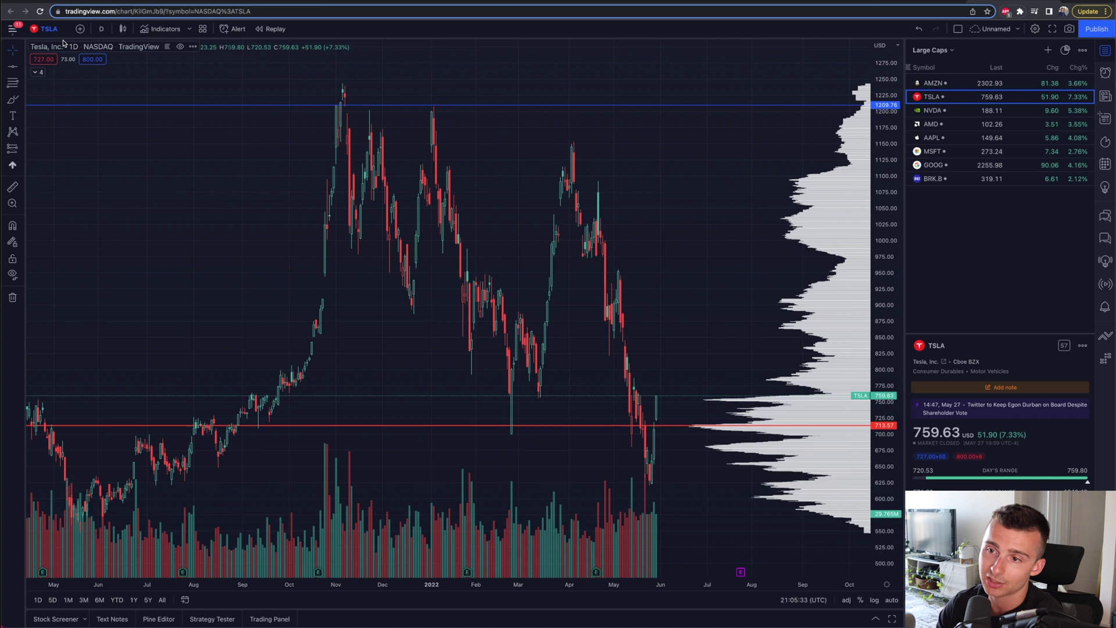
click(121, 106)
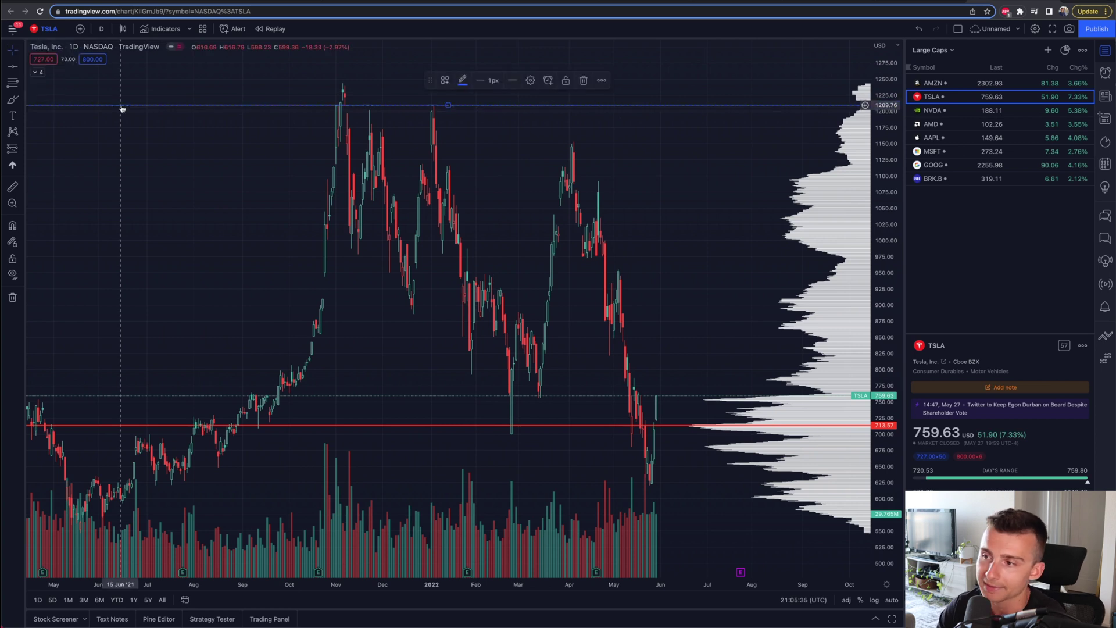
key(Delete)
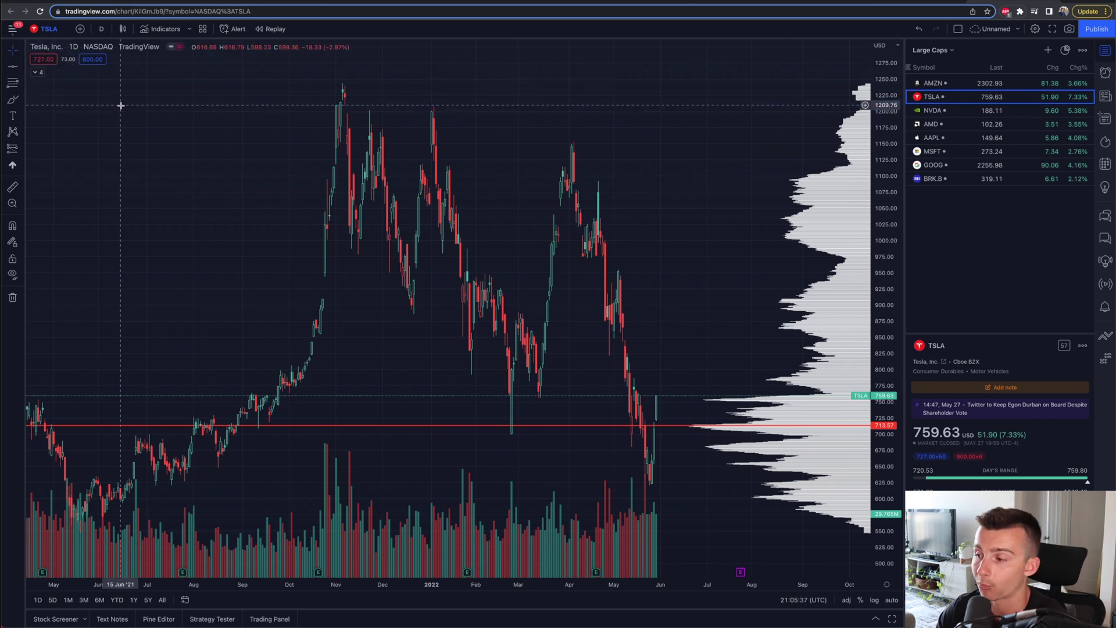